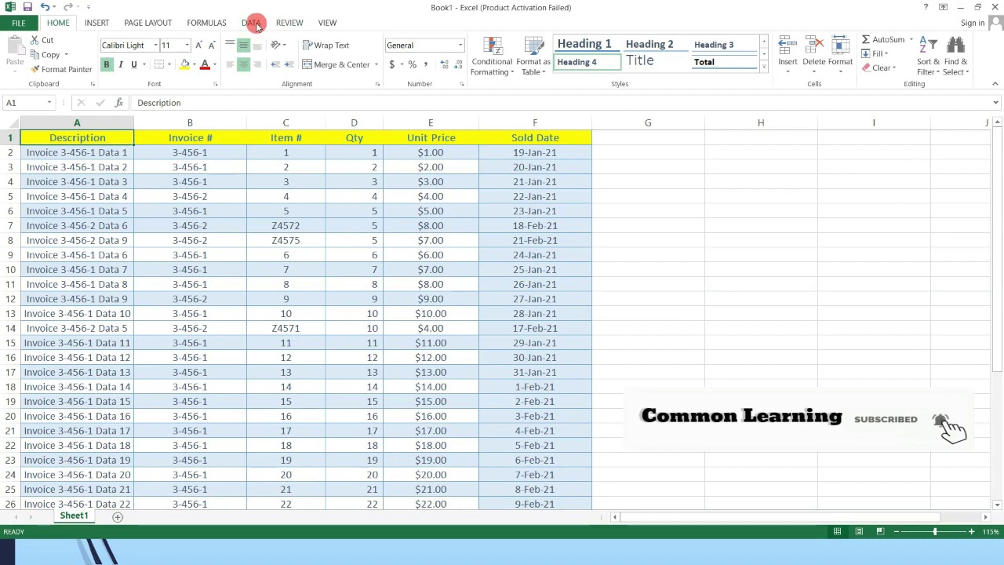
Turn on filter buttons for the header row of the invoice table
{"action": "left_click", "coordinate": [252, 22]}
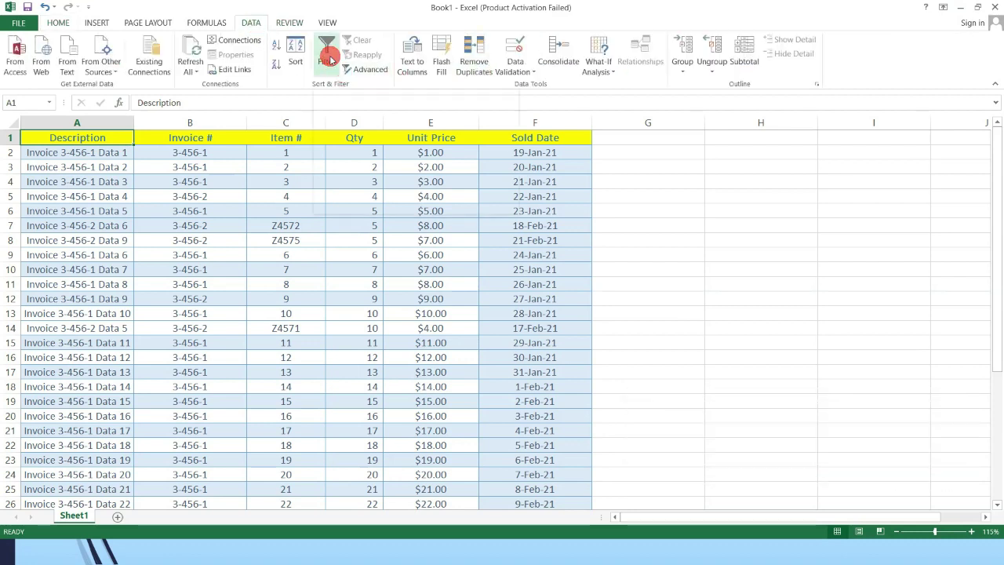
{"action": "left_click", "coordinate": [327, 61]}
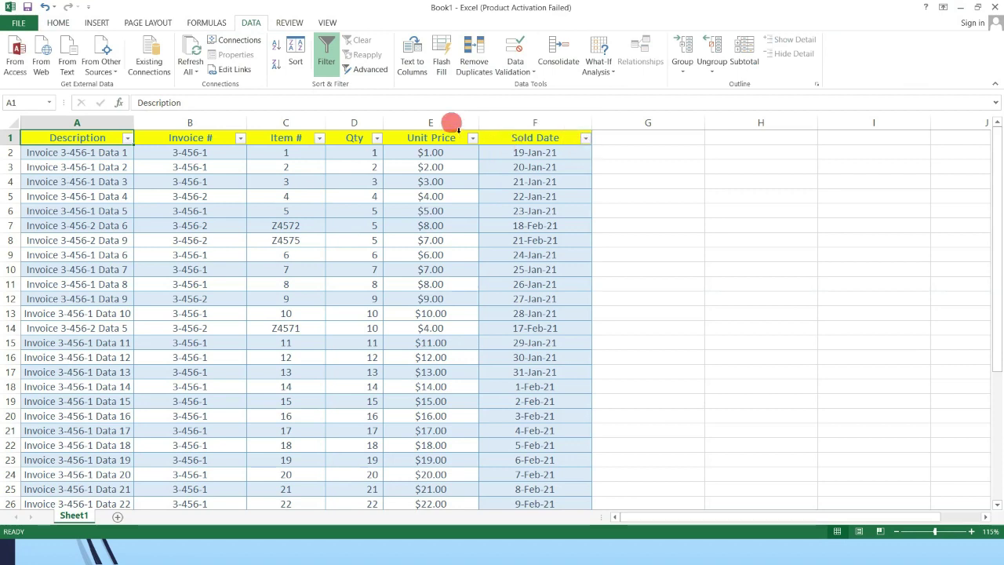
{"action": "left_click_drag", "start_coordinate": [90, 120], "coordinate": [188, 129]}
{"action": "left_click", "coordinate": [188, 126]}
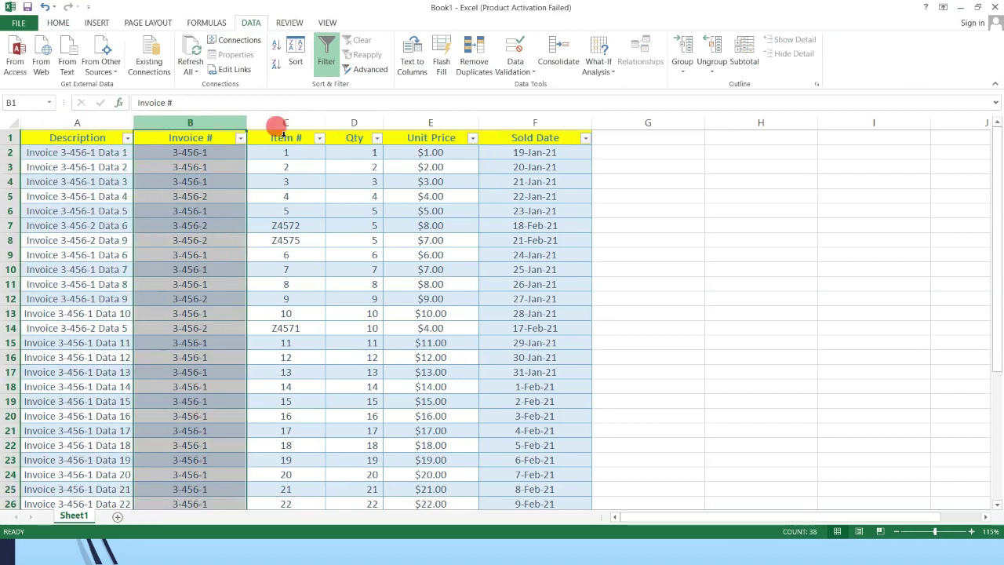
{"action": "left_click", "coordinate": [282, 125]}
{"action": "left_click", "coordinate": [430, 126]}
{"action": "left_click", "coordinate": [572, 127]}
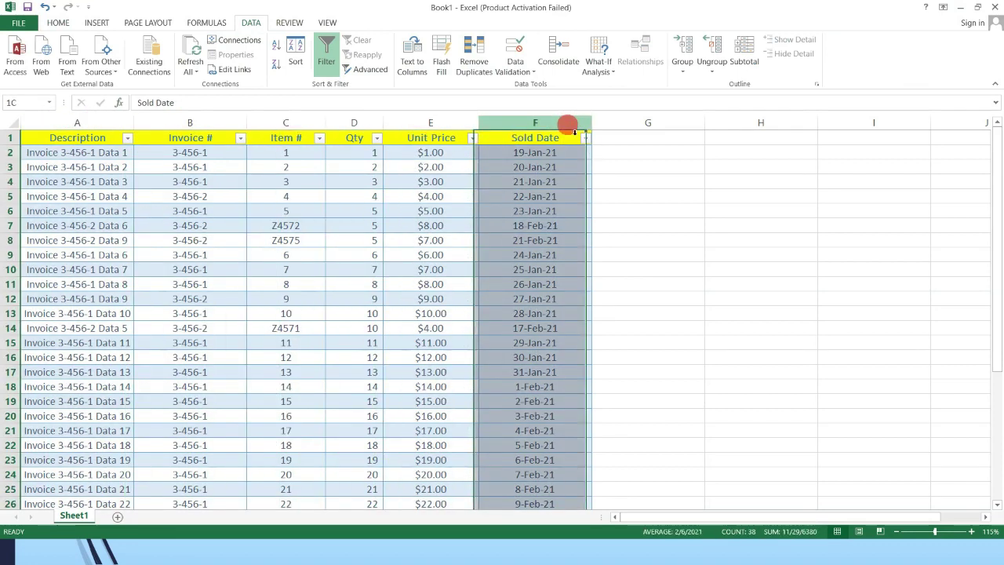
Toggle the header row's filter buttons off and back on
{"action": "key", "text": "ctrl+shift+l"}
{"action": "key", "text": "ctrl+shift+l"}
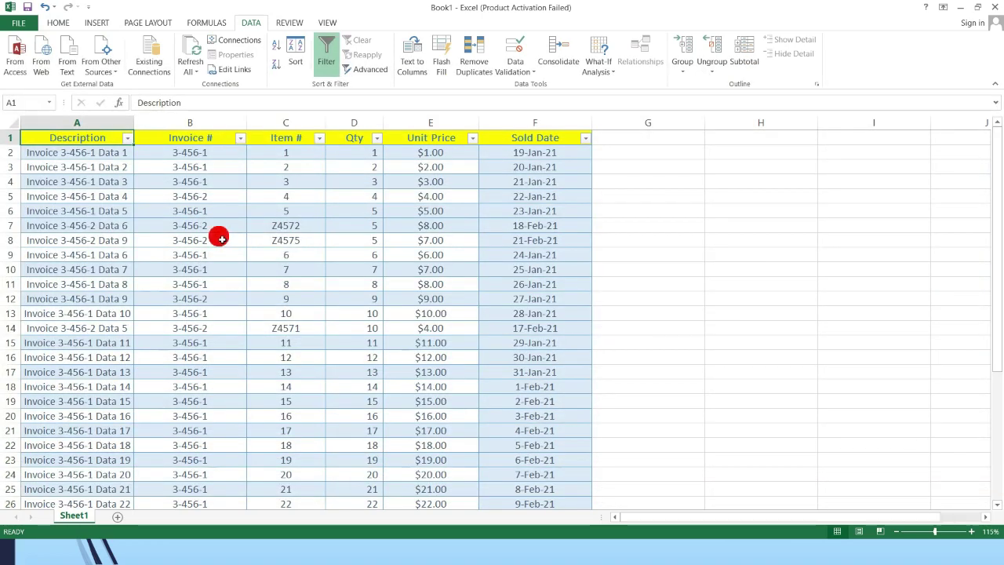
{"action": "key", "text": "ctrl+shift+l"}
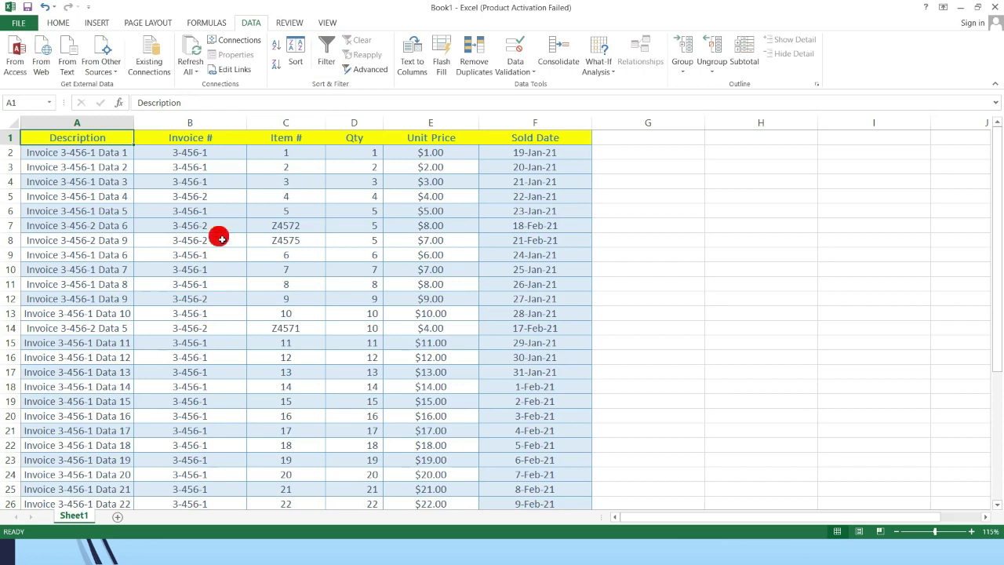
{"action": "key", "text": "ctrl+shift+l"}
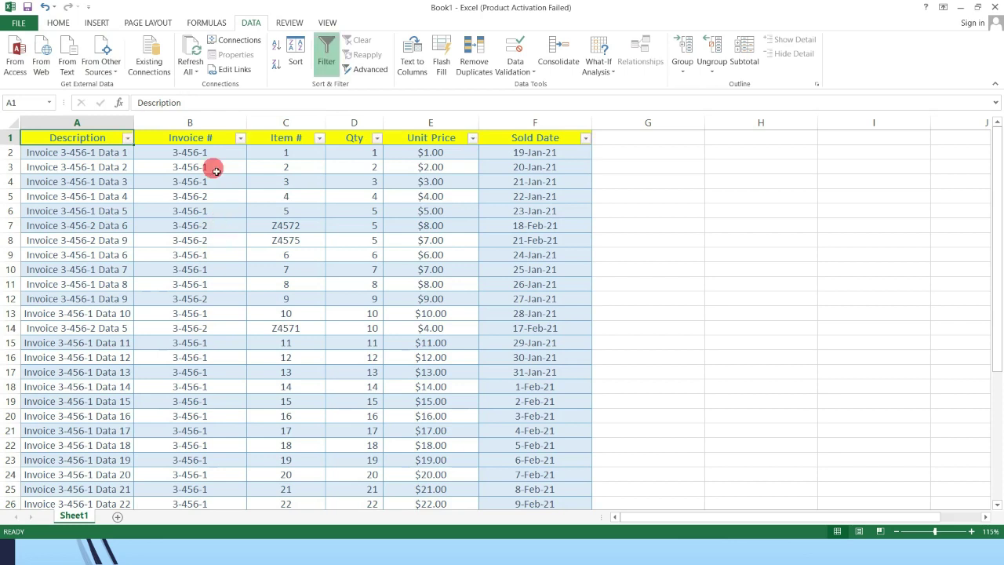
{"action": "left_click", "coordinate": [222, 131]}
{"action": "left_click_drag", "start_coordinate": [224, 131], "coordinate": [286, 157]}
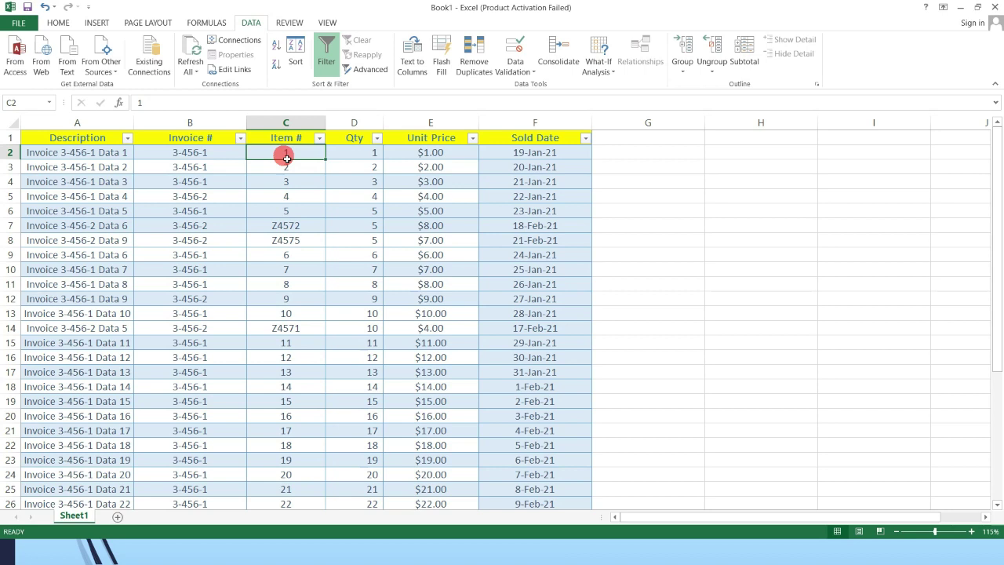
{"action": "left_click", "coordinate": [286, 159]}
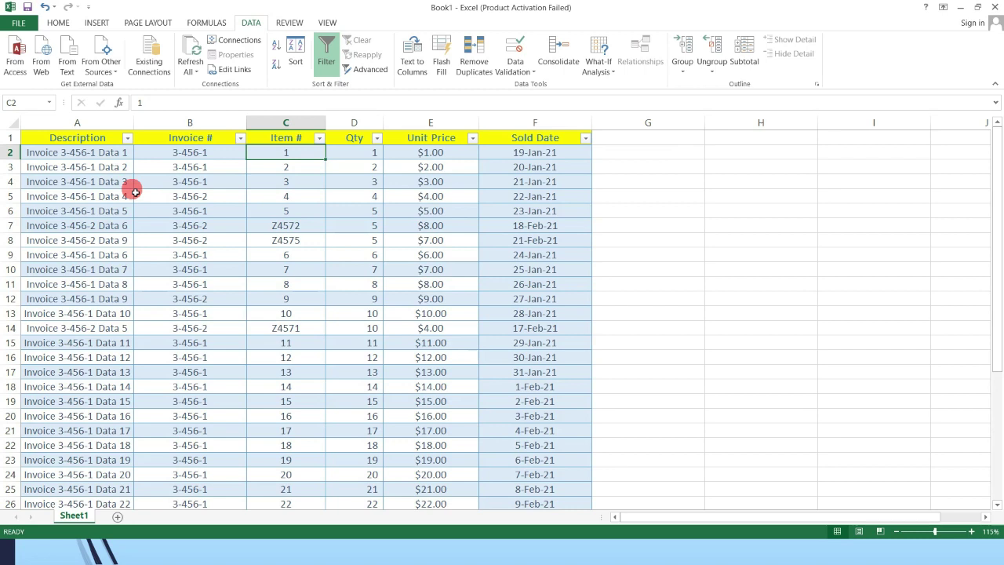
Filter the Description column to show only "Invoice 3-456-1 Data 1"
{"action": "left_click", "coordinate": [77, 156]}
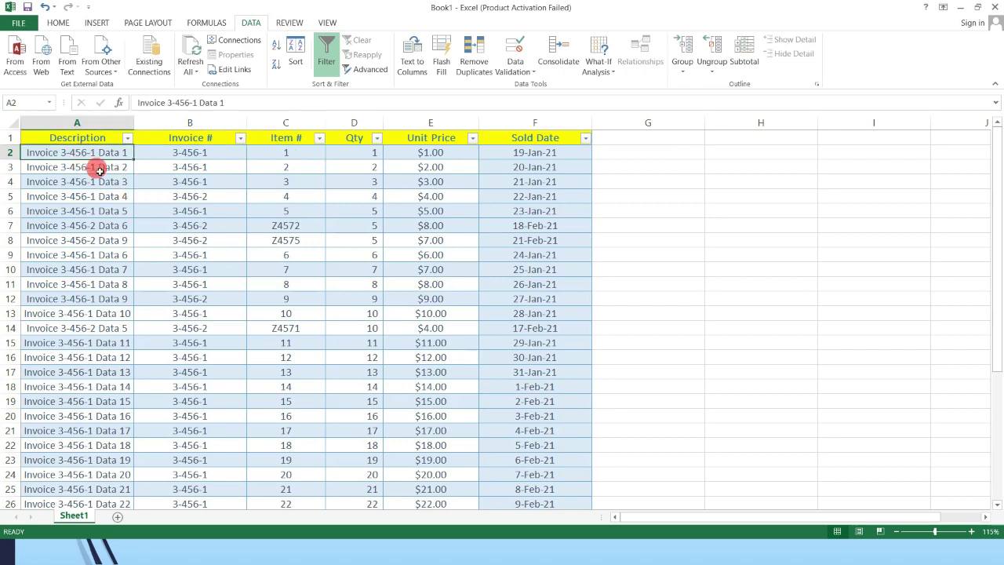
{"action": "left_click", "coordinate": [127, 138]}
{"action": "left_click", "coordinate": [57, 265]}
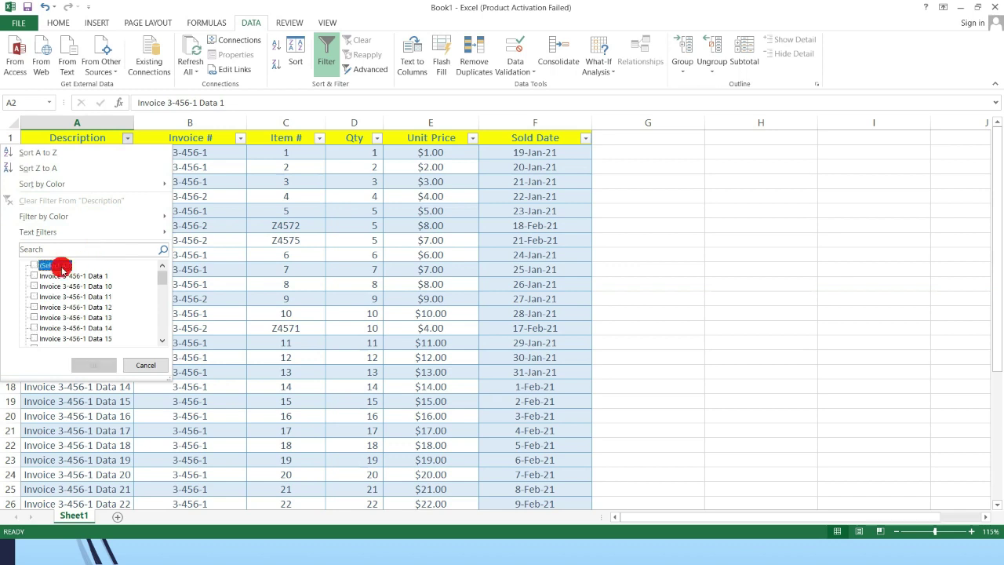
{"action": "left_click", "coordinate": [102, 276]}
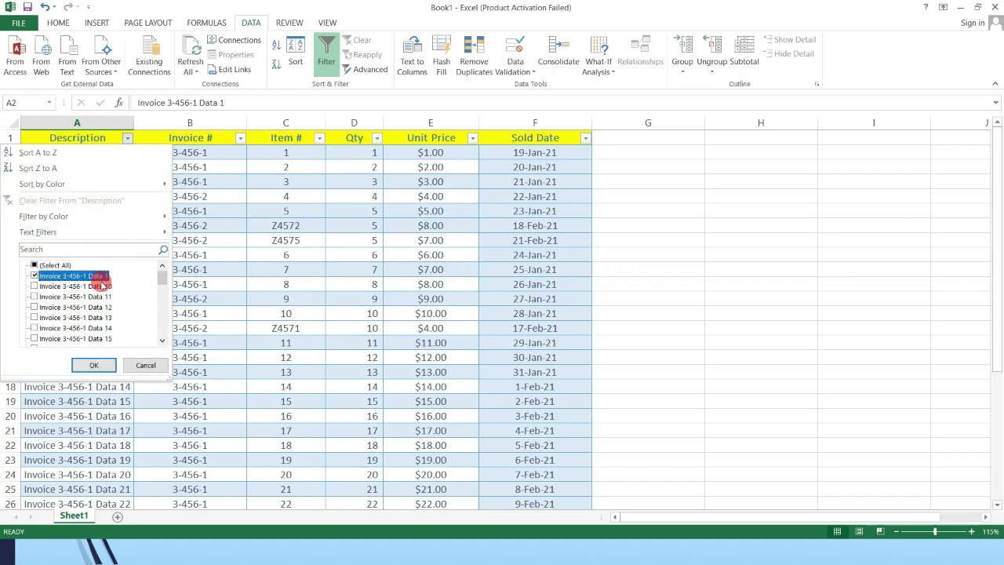
{"action": "left_click", "coordinate": [88, 364]}
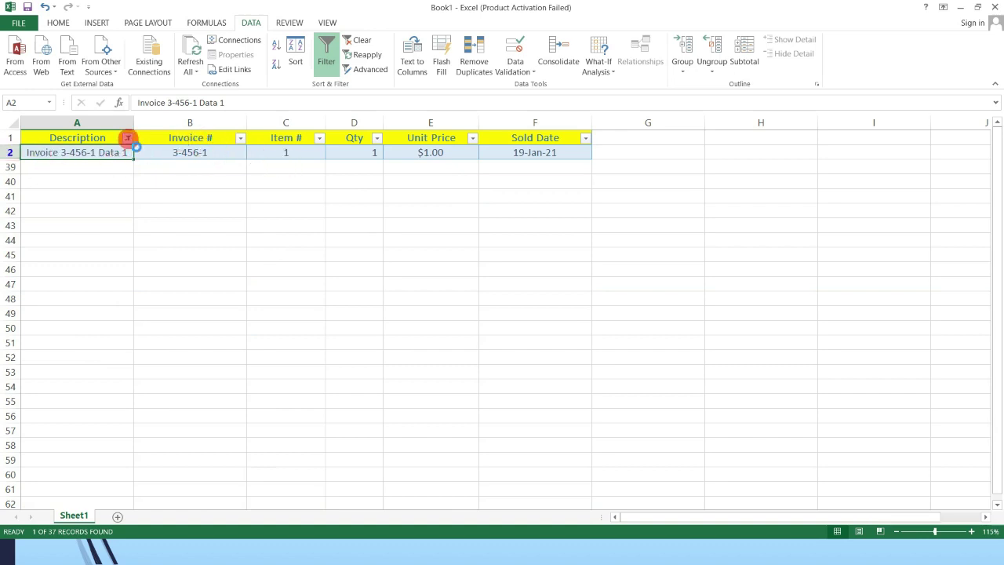
Change the Description filter to show only "Invoice 3-456-1 Data 11"
{"action": "left_click", "coordinate": [127, 138]}
{"action": "left_click", "coordinate": [61, 278]}
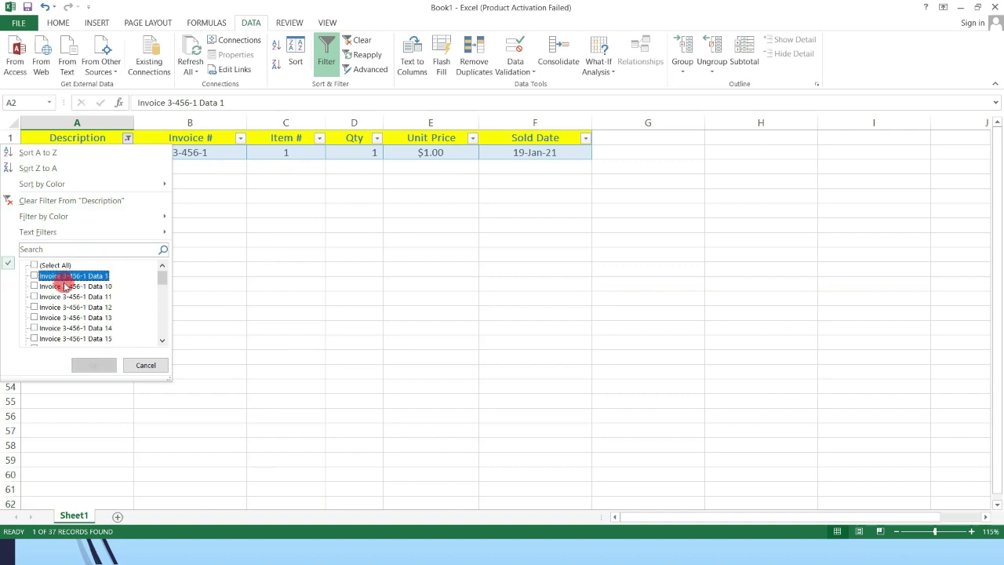
{"action": "left_click", "coordinate": [79, 298]}
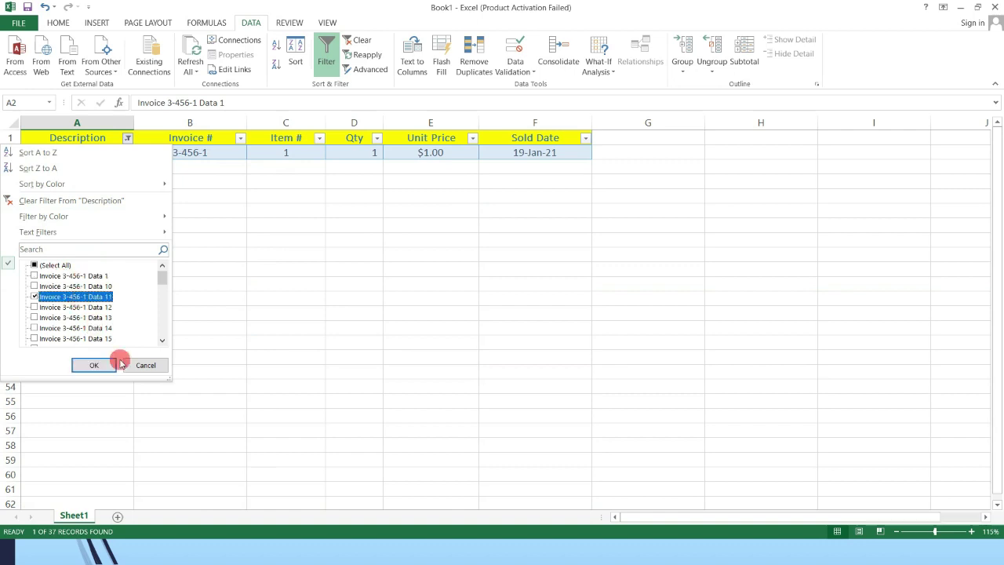
{"action": "left_click", "coordinate": [92, 364]}
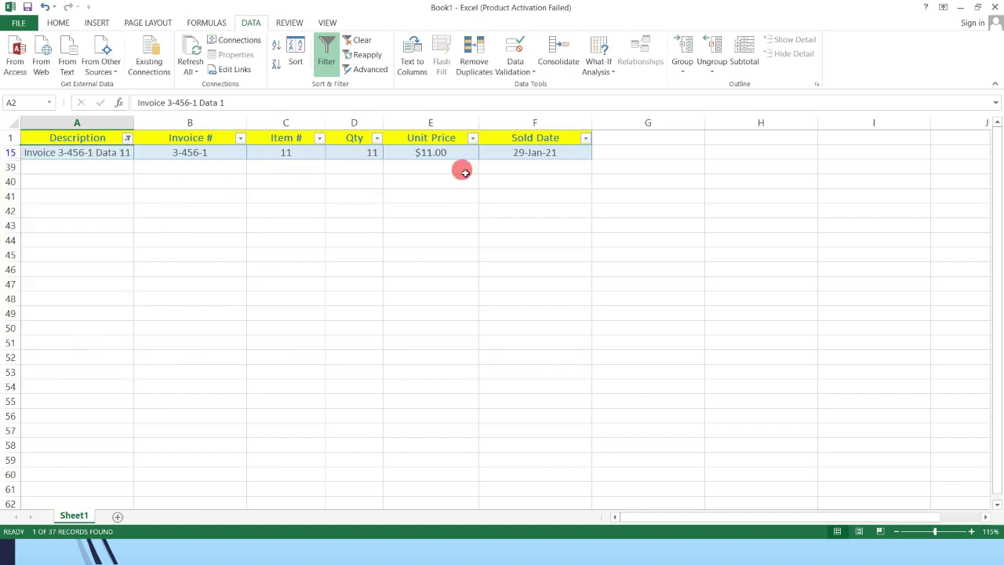
Reselect all values in the Description filter to show every invoice row
{"action": "left_click", "coordinate": [127, 138]}
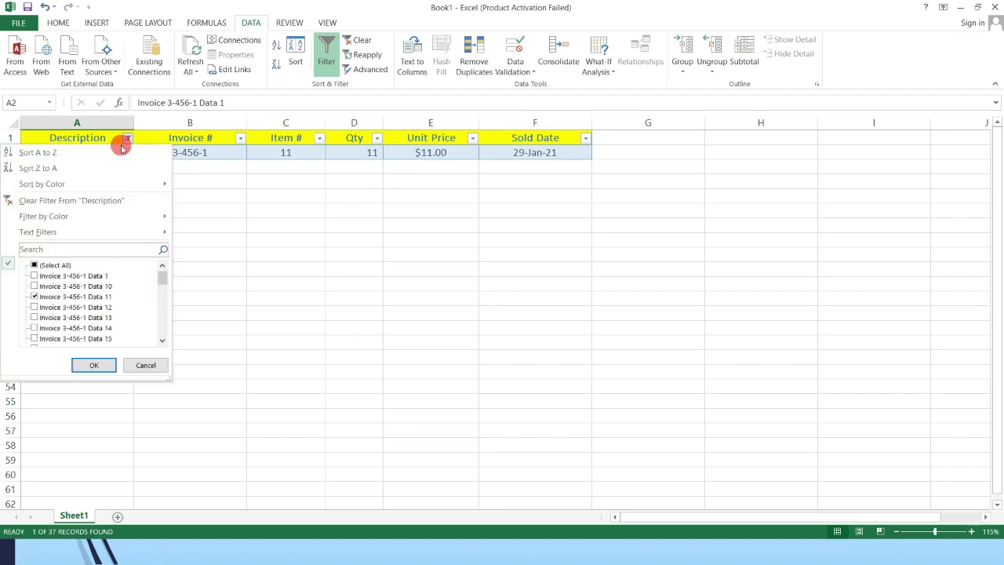
{"action": "left_click", "coordinate": [57, 265]}
{"action": "left_click", "coordinate": [93, 365]}
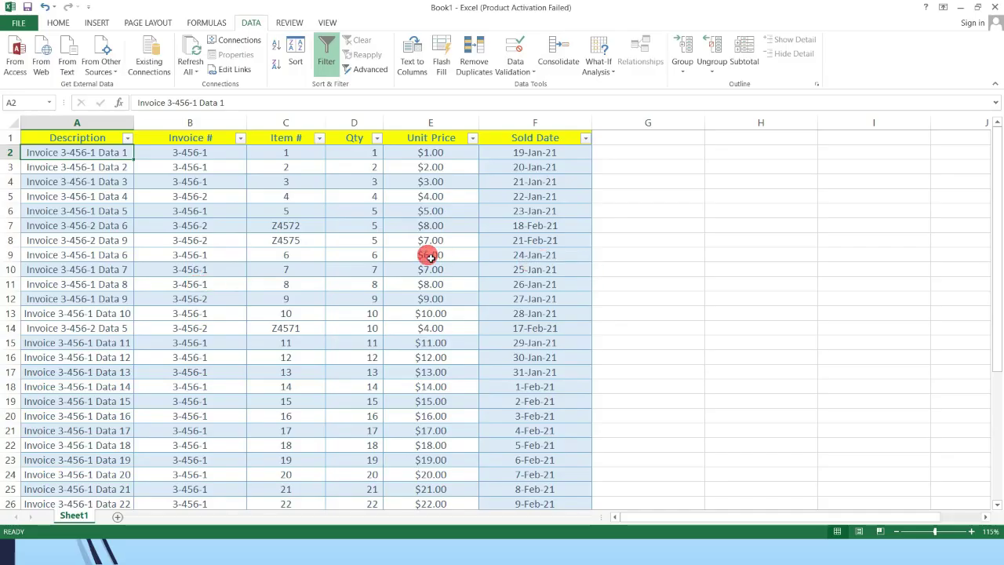
Review the Sold Date column down to its last row, and sort the table by Sold Date from newest to oldest
{"action": "left_click", "coordinate": [516, 156]}
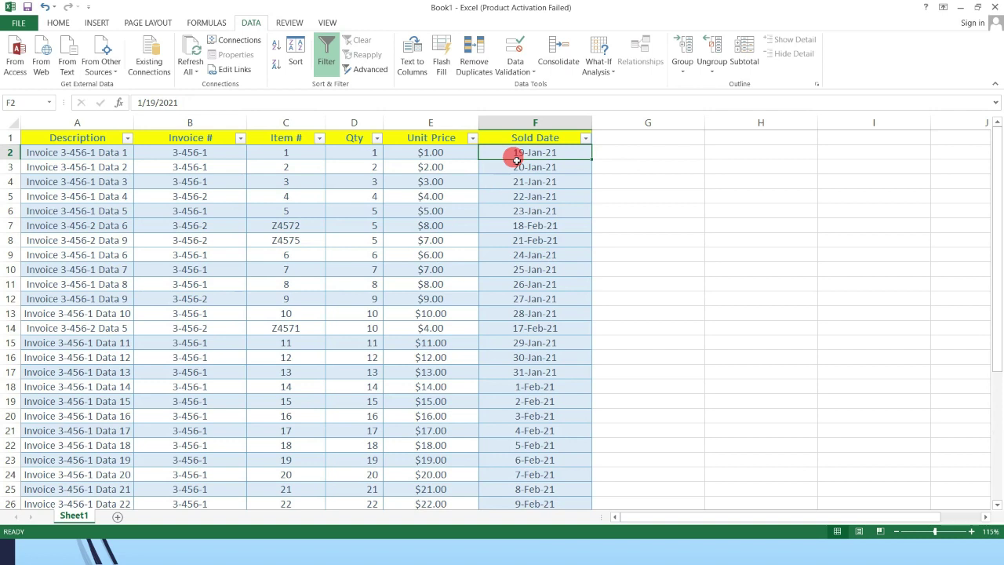
{"action": "left_click", "coordinate": [516, 159]}
{"action": "key", "text": "ctrl+Down"}
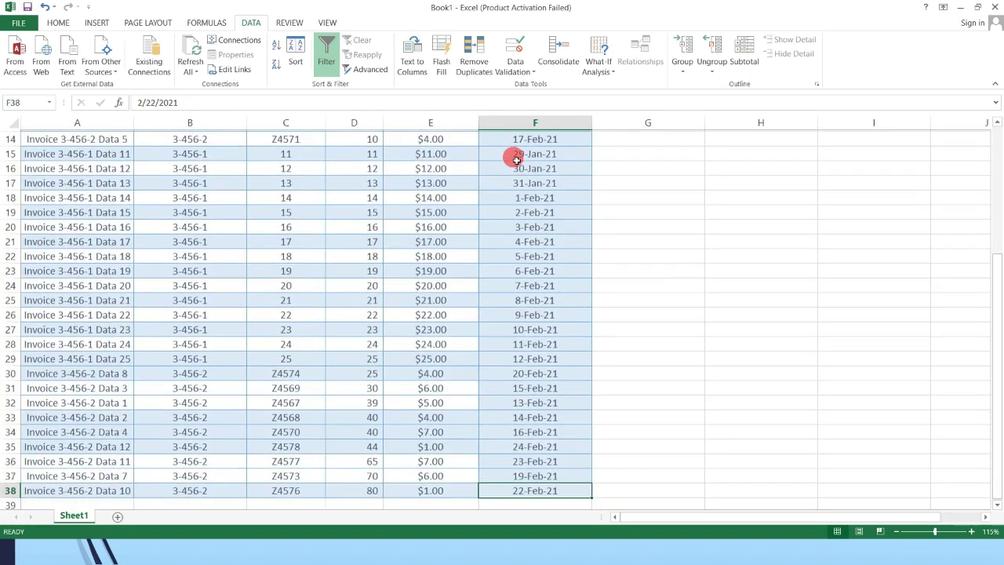
{"action": "scroll", "coordinate": [516, 160], "scroll_direction": "up", "scroll_amount": 5}
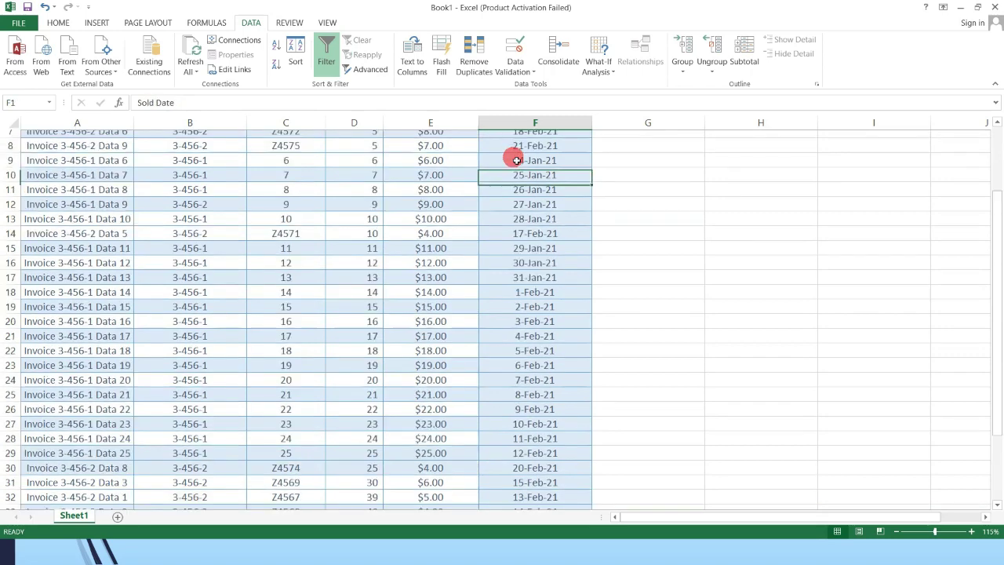
{"action": "left_click", "coordinate": [516, 158]}
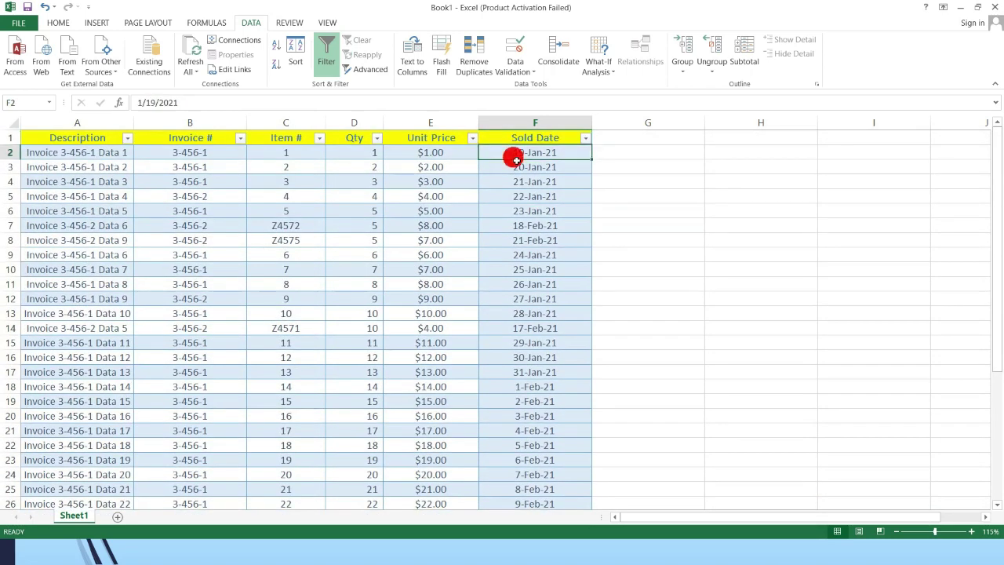
{"action": "right_click", "coordinate": [516, 160]}
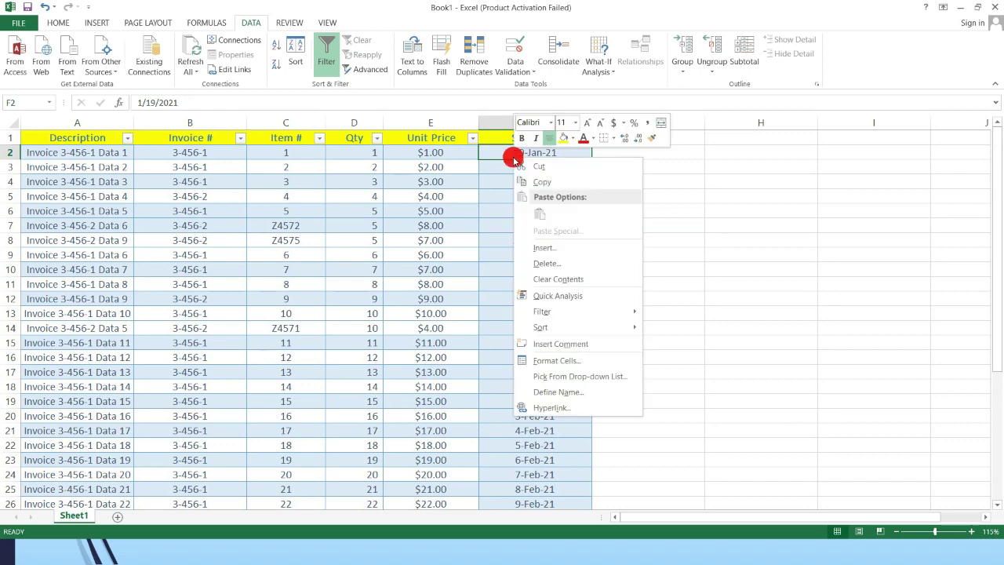
{"action": "mouse_move", "coordinate": [541, 327]}
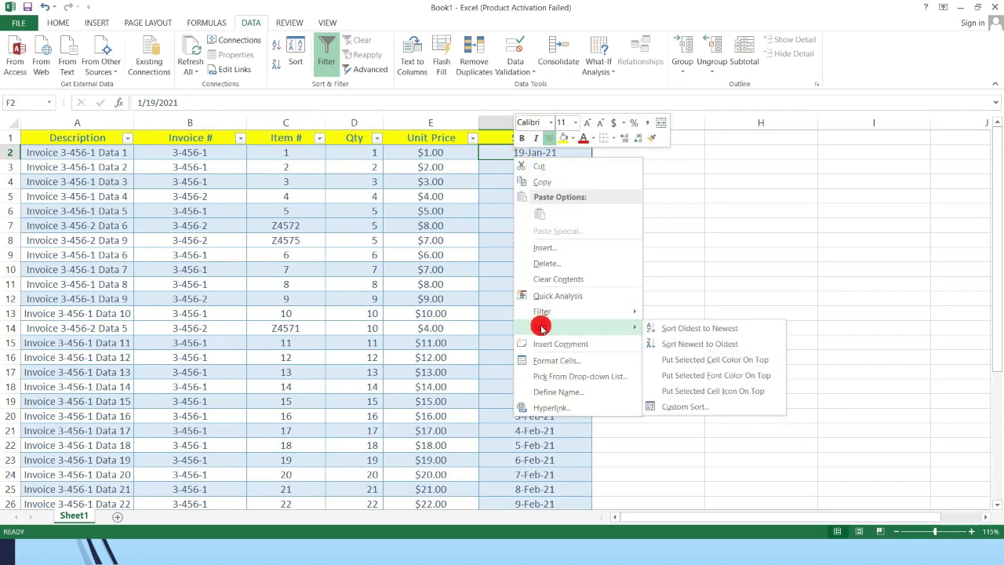
{"action": "left_click", "coordinate": [718, 351]}
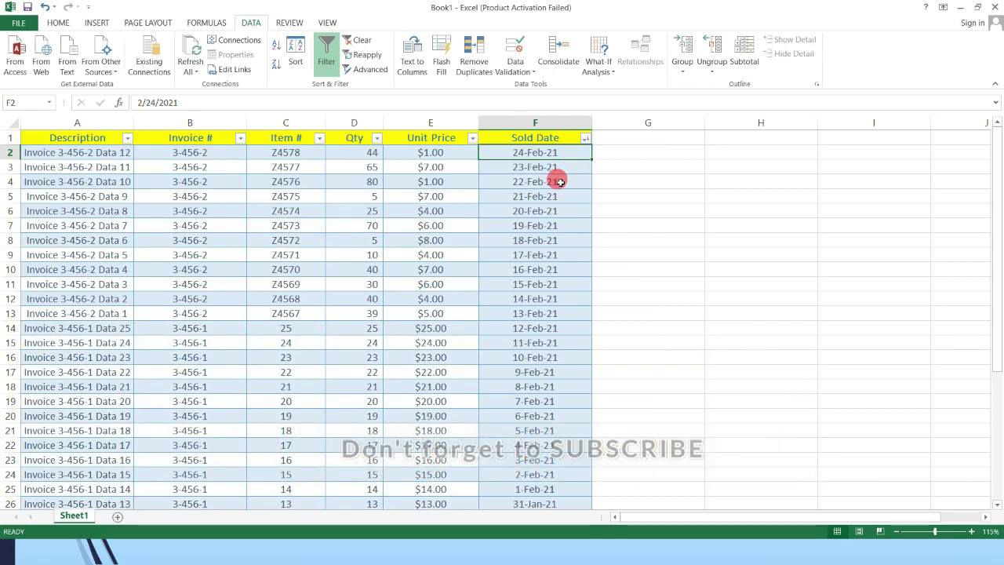
Sort the table by Qty from largest to smallest and return to cell A1
{"action": "left_click", "coordinate": [345, 153]}
{"action": "right_click", "coordinate": [352, 154]}
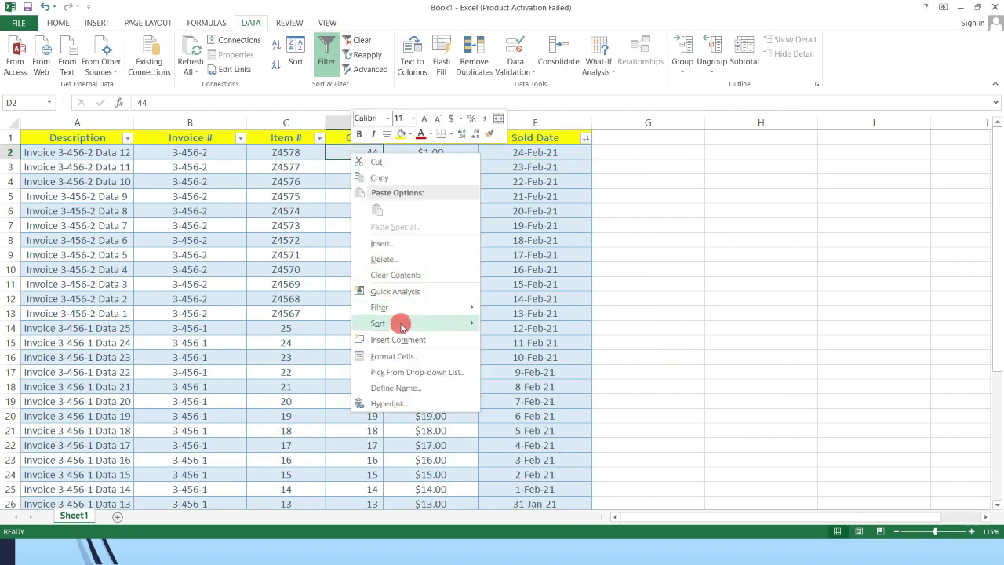
{"action": "mouse_move", "coordinate": [399, 323]}
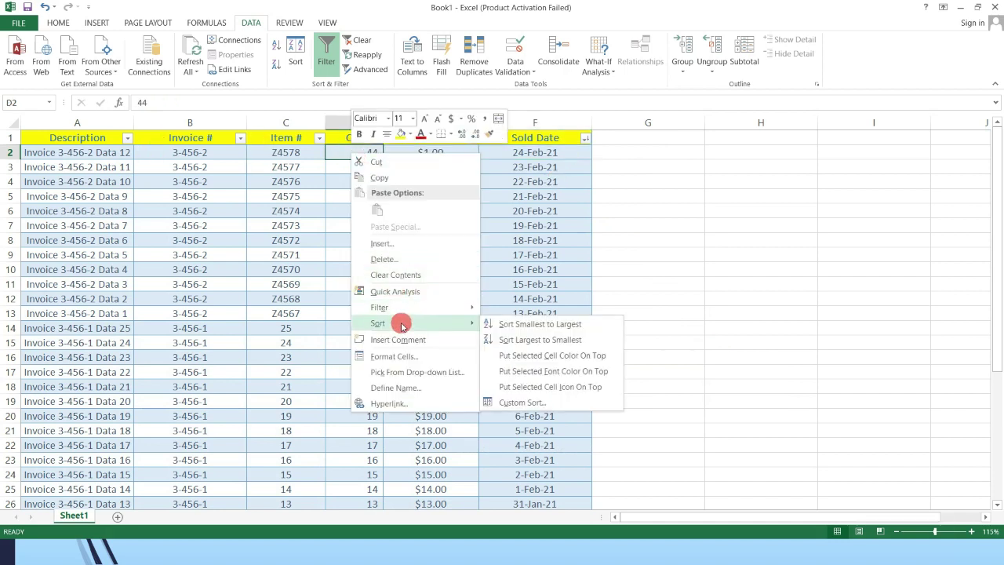
{"action": "left_click", "coordinate": [530, 342]}
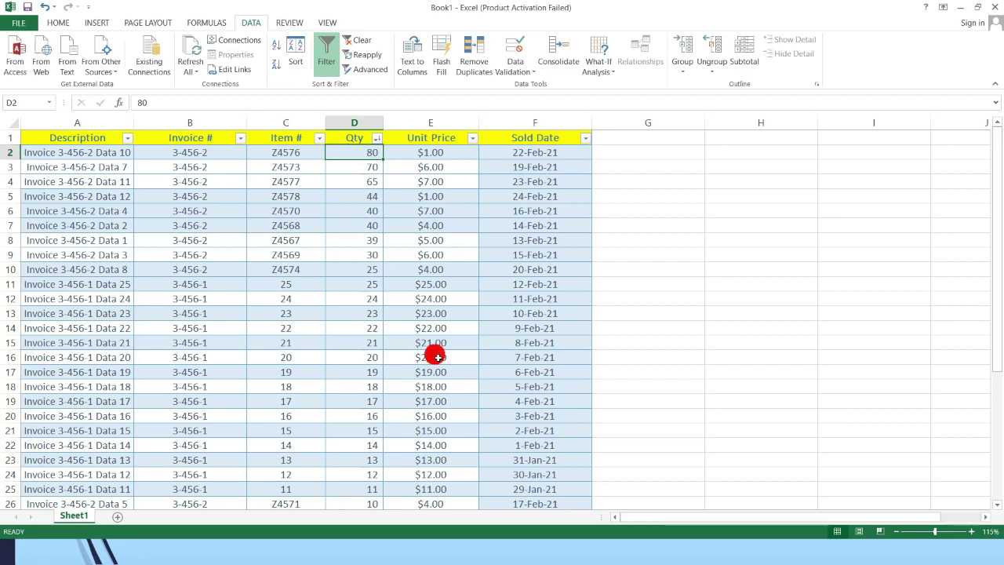
{"action": "key", "text": "ctrl+Home"}
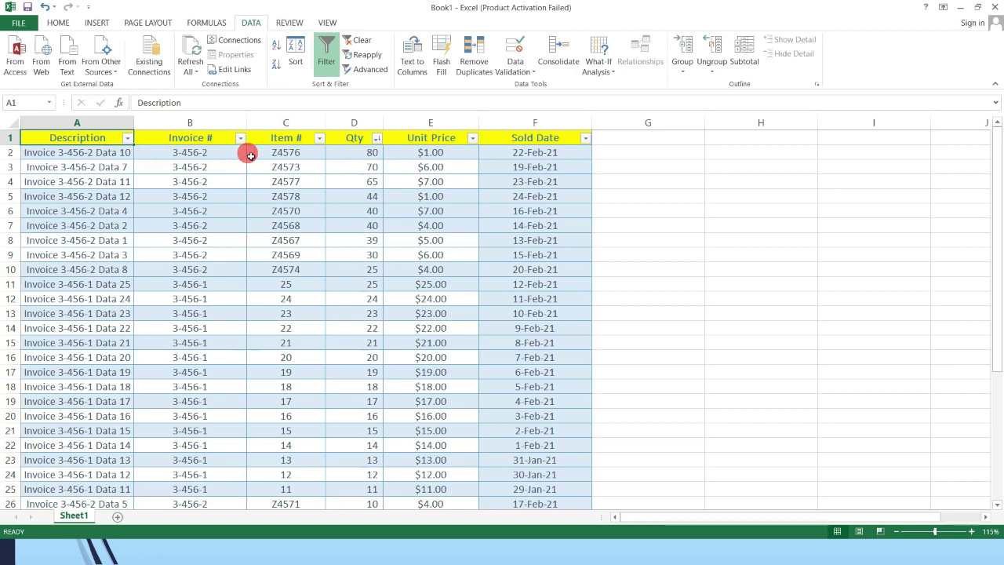
Create a new blank workbook and insert a table spanning columns A to G, leaving the headers option off
{"action": "key", "text": "ctrl+n"}
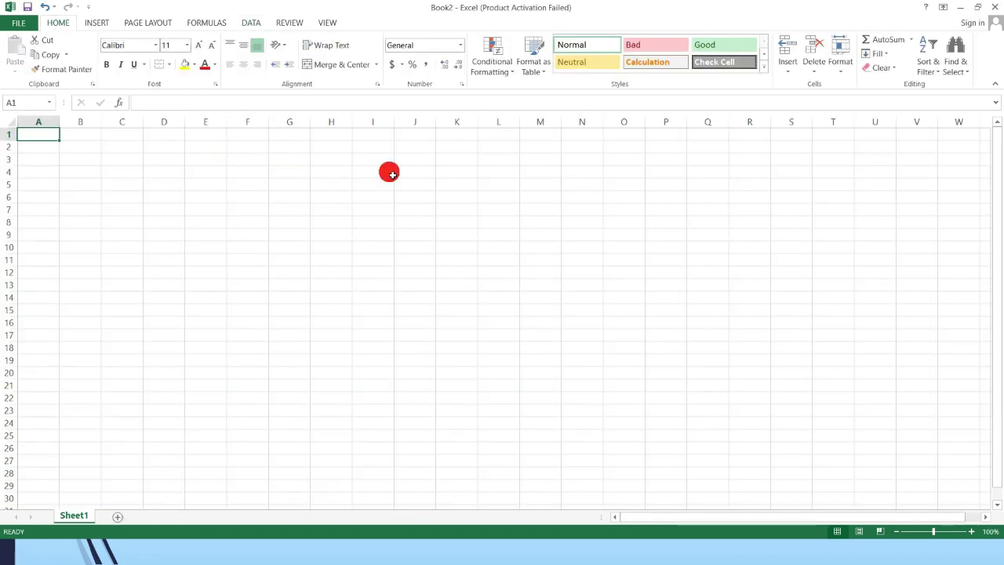
{"action": "left_click", "coordinate": [98, 23]}
{"action": "left_click", "coordinate": [106, 45]}
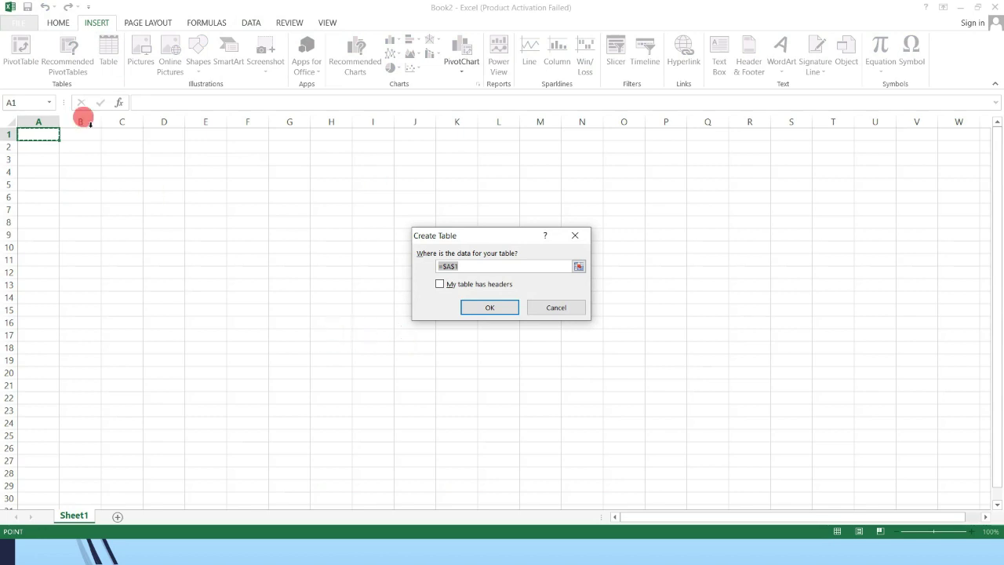
{"action": "left_click", "coordinate": [39, 122]}
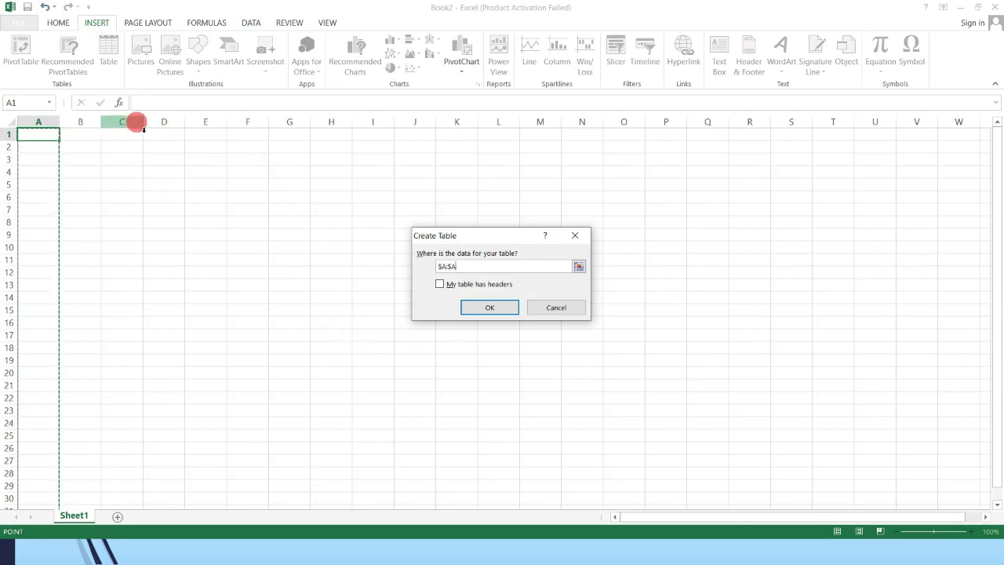
{"action": "left_click_drag", "start_coordinate": [304, 125], "coordinate": [297, 122]}
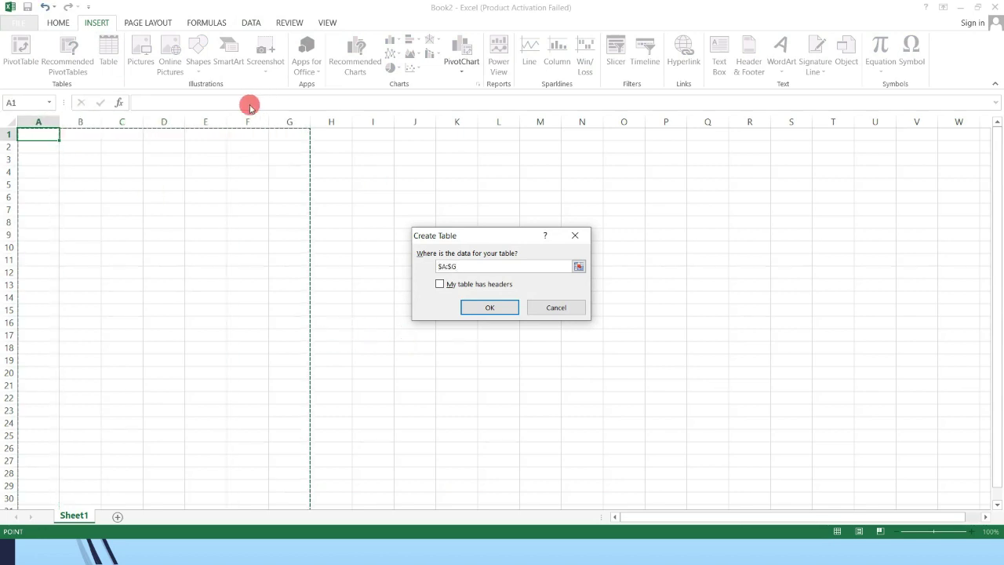
{"action": "left_click", "coordinate": [495, 308]}
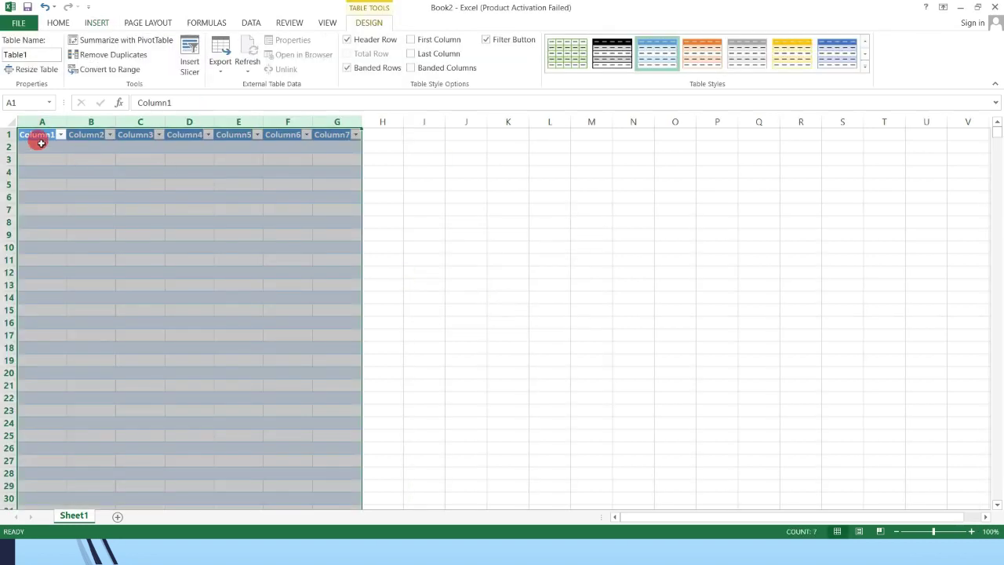
{"action": "left_click", "coordinate": [39, 141]}
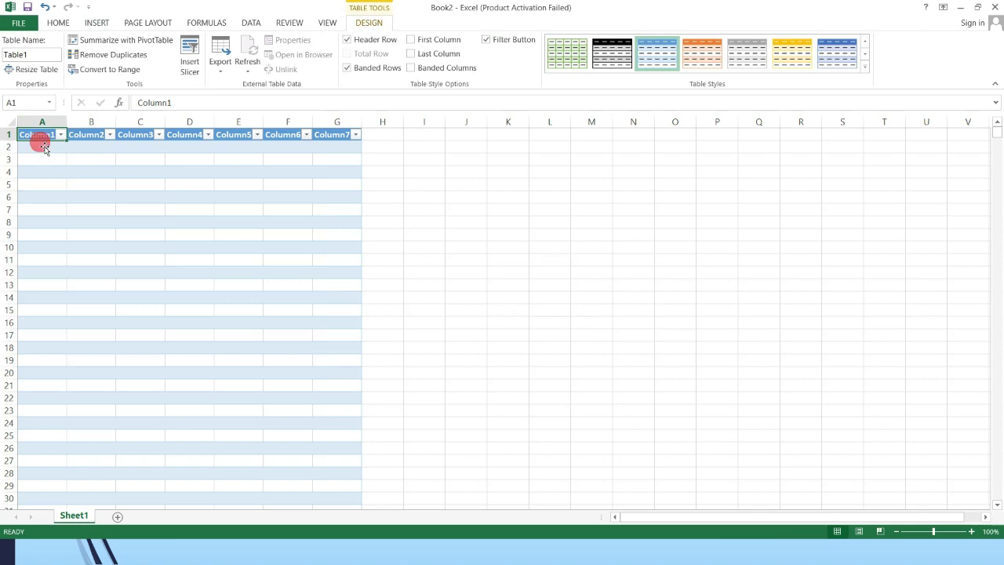
Examine the new table's columns one by one, from Column1 to Column7
{"action": "left_click", "coordinate": [61, 129]}
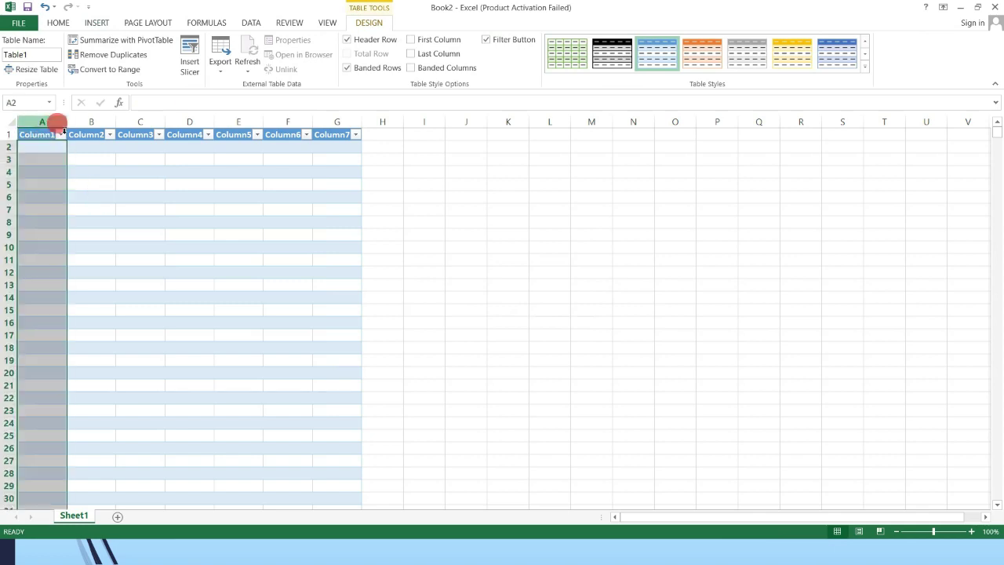
{"action": "left_click", "coordinate": [81, 127]}
{"action": "left_click", "coordinate": [142, 127]}
{"action": "left_click", "coordinate": [206, 127]}
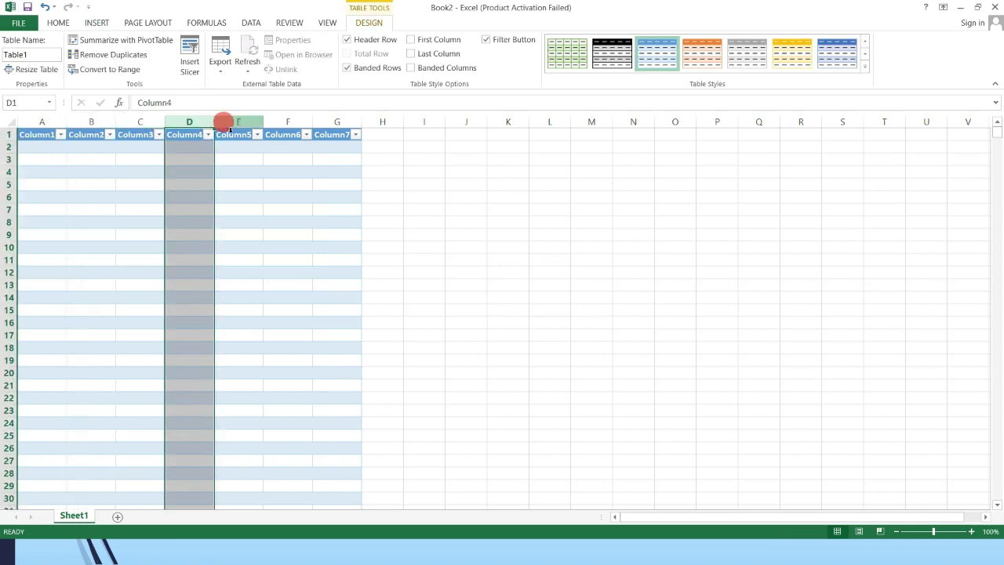
{"action": "left_click", "coordinate": [230, 128]}
{"action": "left_click", "coordinate": [285, 126]}
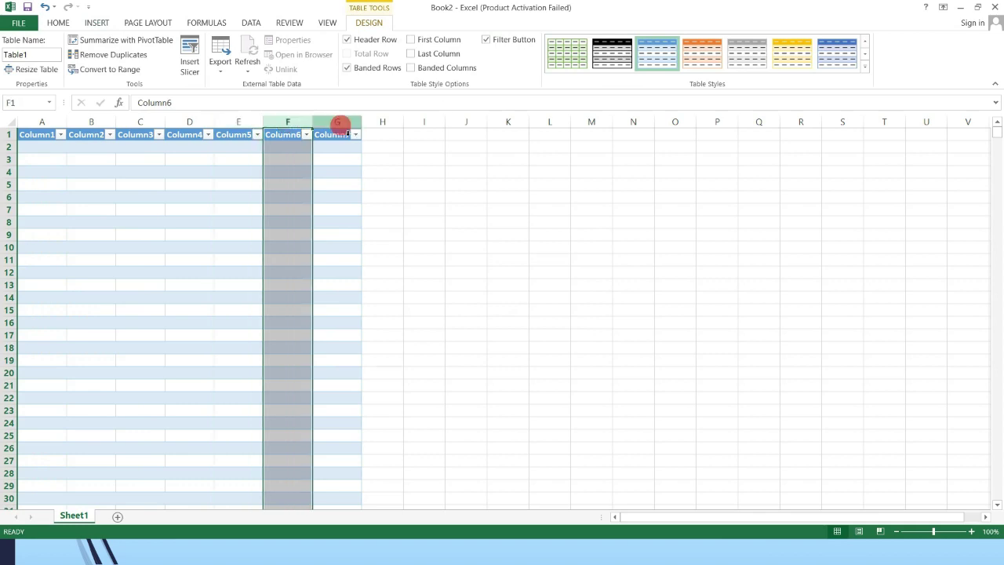
{"action": "left_click", "coordinate": [339, 128]}
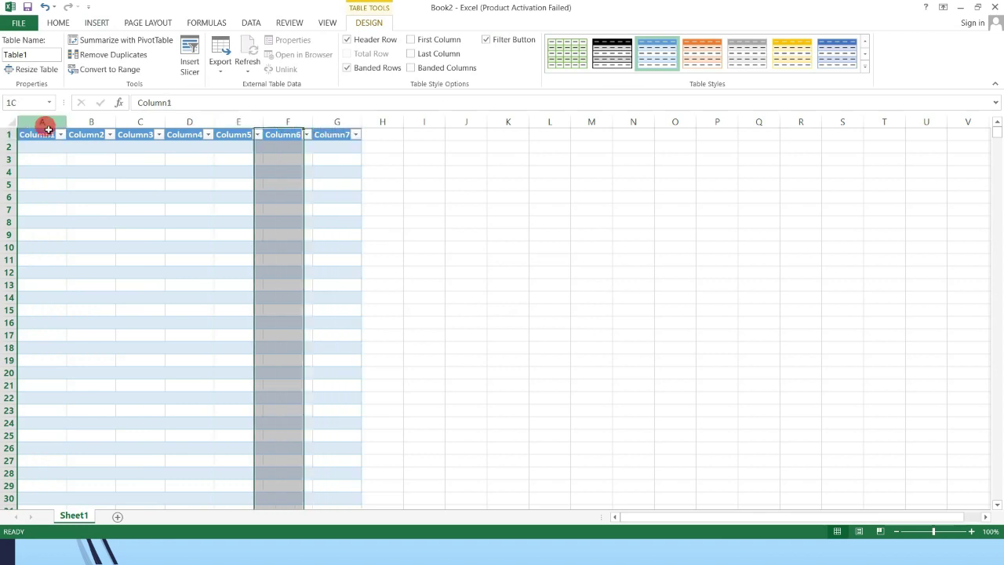
{"action": "left_click", "coordinate": [72, 118]}
{"action": "left_click", "coordinate": [142, 122]}
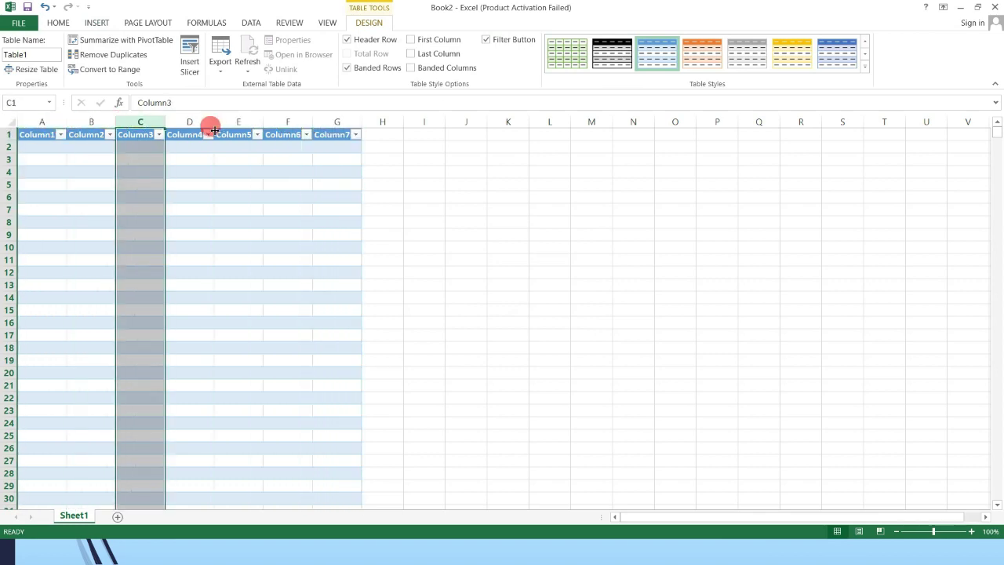
{"action": "left_click", "coordinate": [206, 122]}
{"action": "left_click", "coordinate": [238, 122]}
{"action": "left_click", "coordinate": [297, 121]}
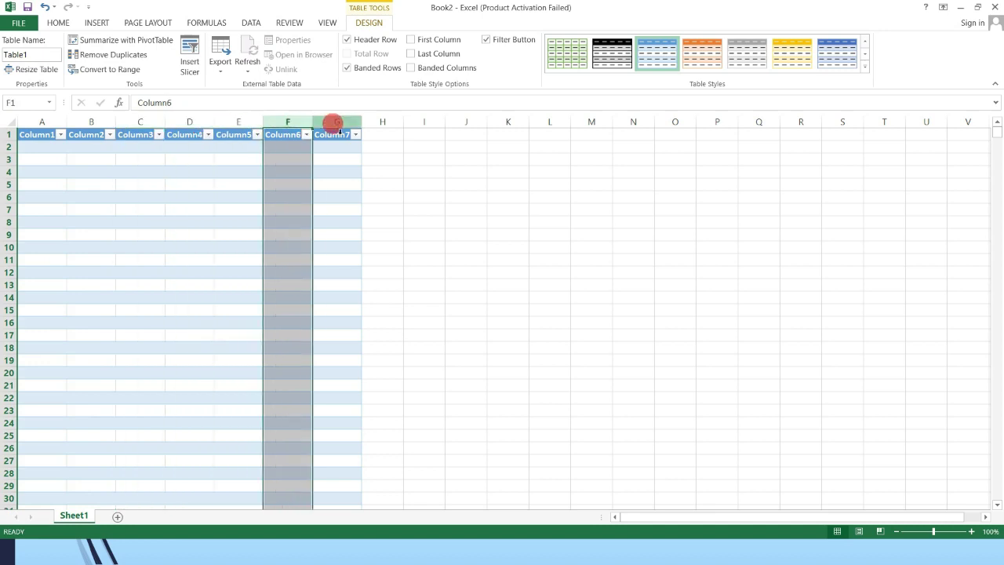
{"action": "left_click", "coordinate": [332, 124]}
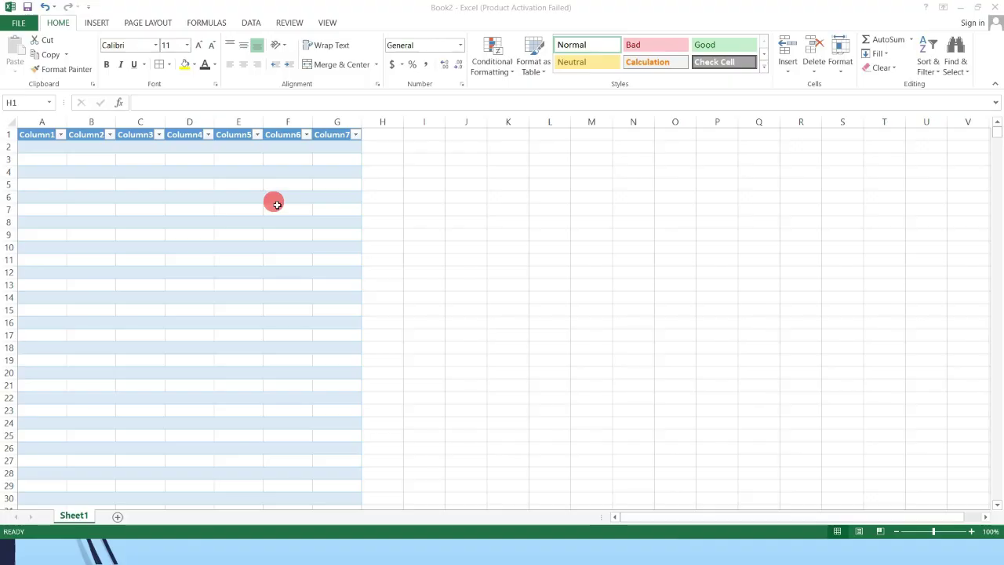
Apply all borders to the whole table across columns A to G
{"action": "key", "text": "Right"}
{"action": "key", "text": "Left"}
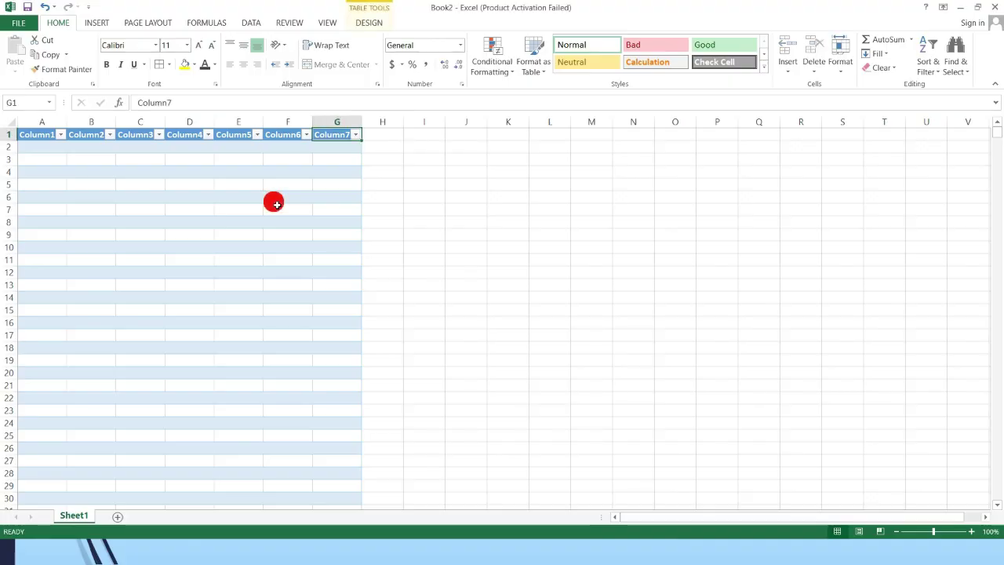
{"action": "left_click", "coordinate": [35, 147]}
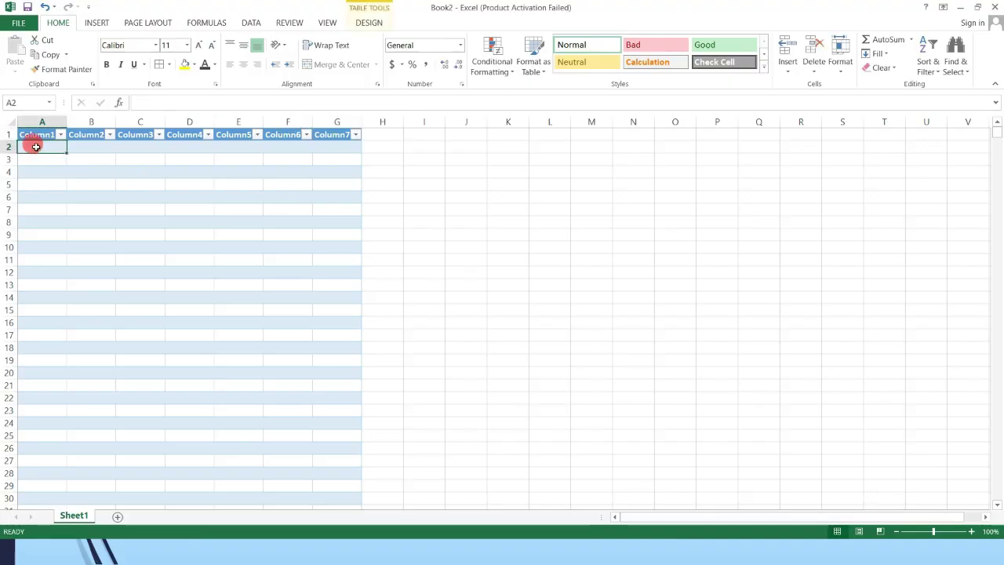
{"action": "left_click", "coordinate": [40, 126]}
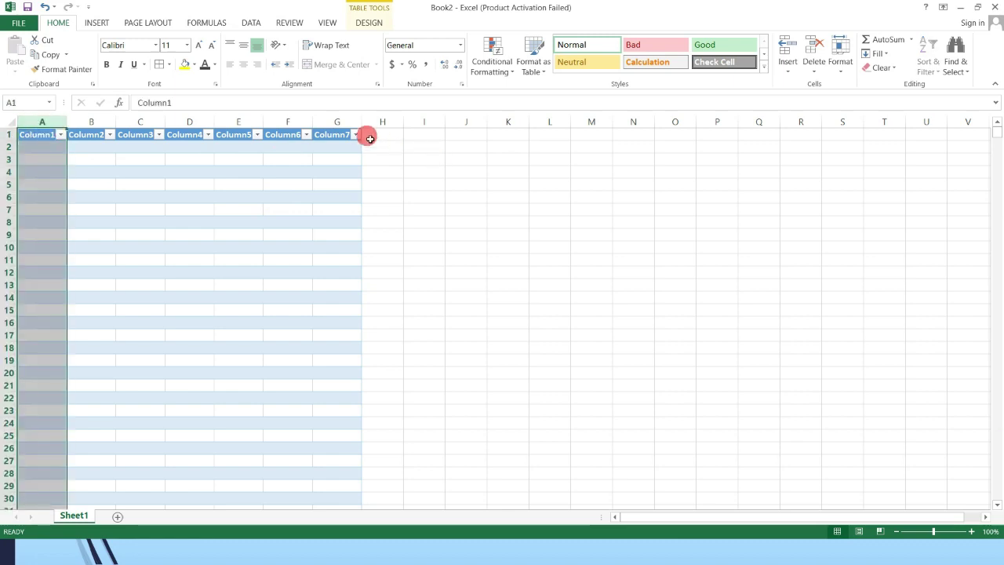
{"action": "left_click", "coordinate": [347, 122], "text": "shift"}
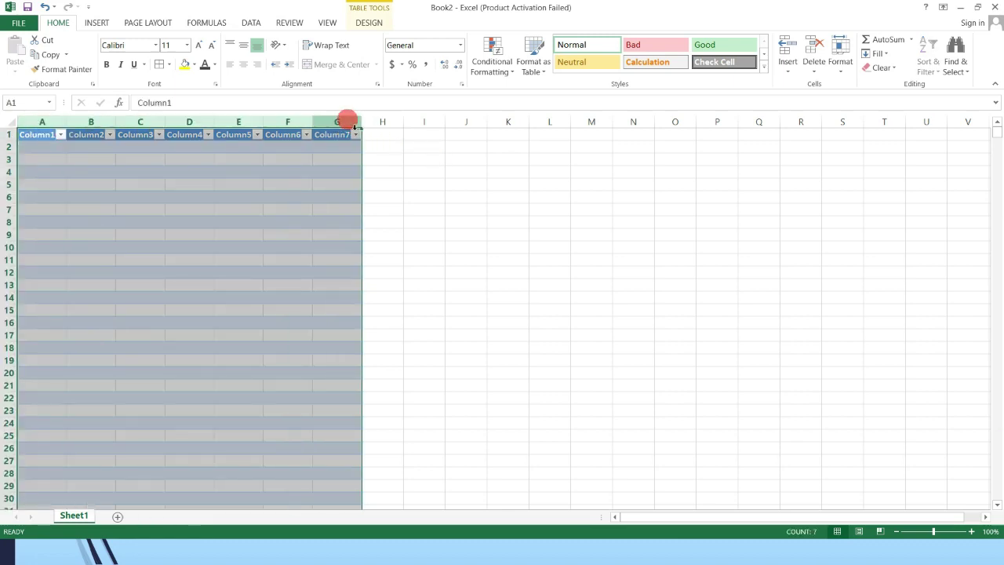
{"action": "left_click", "coordinate": [160, 65]}
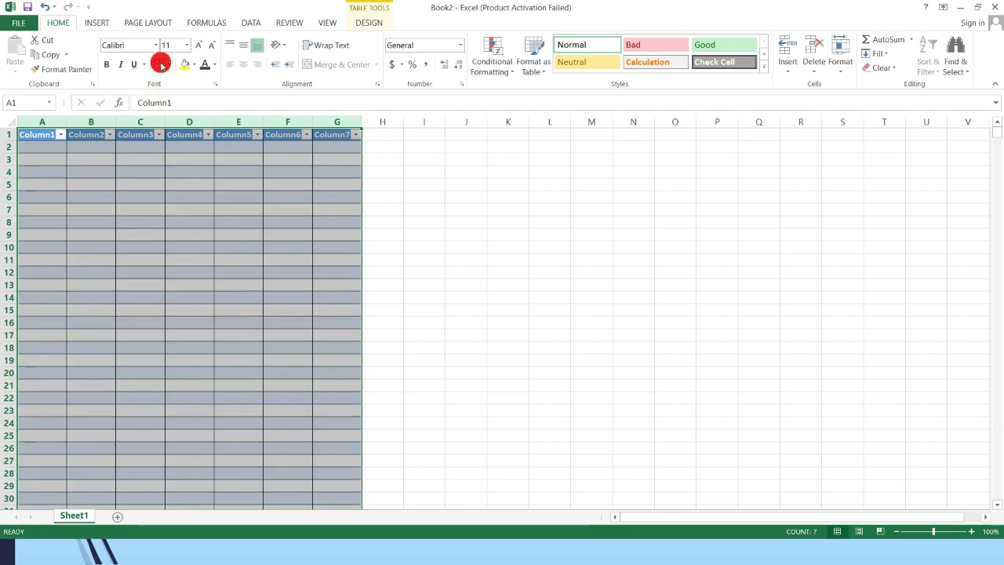
{"action": "left_click", "coordinate": [169, 65]}
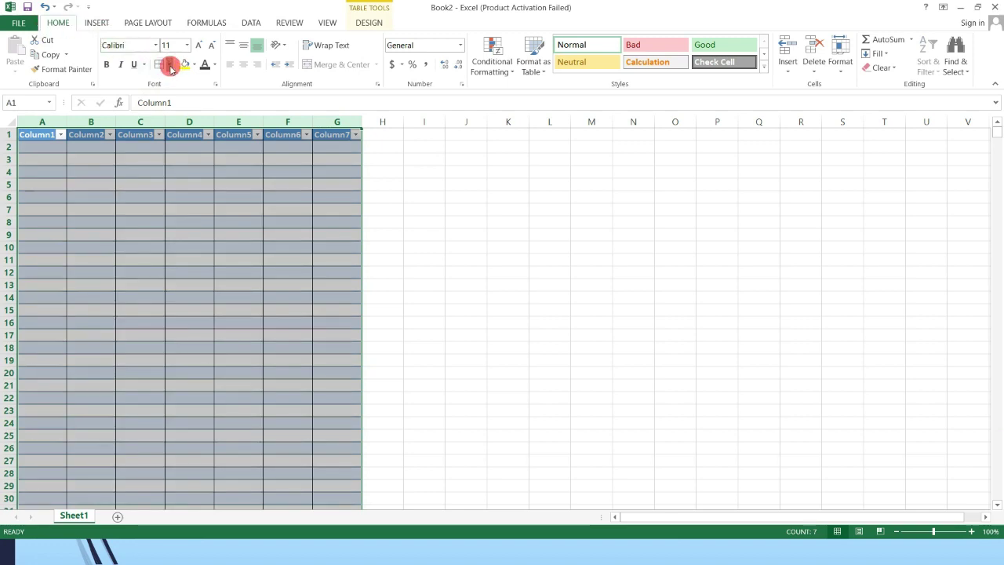
{"action": "left_click", "coordinate": [170, 66]}
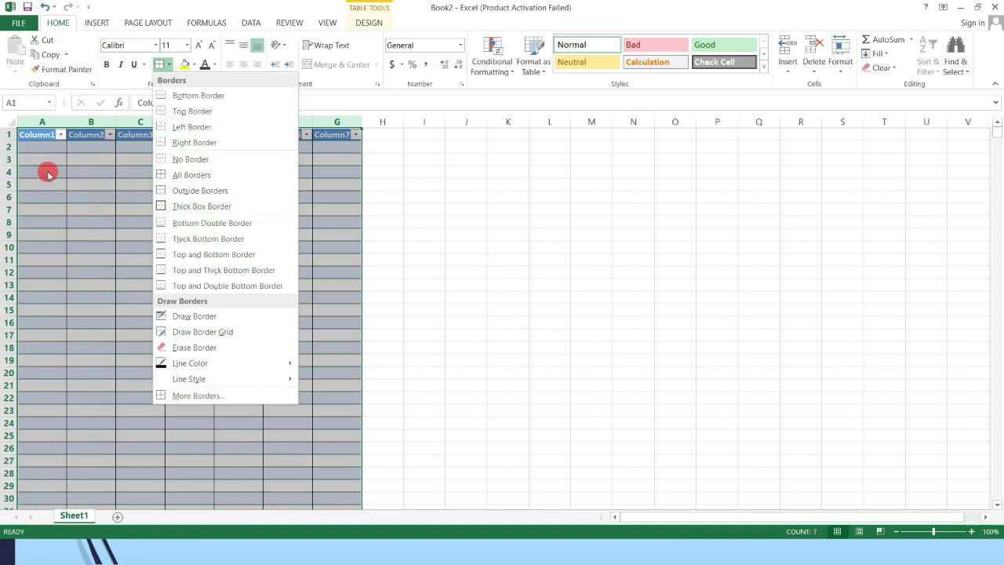
{"action": "left_click", "coordinate": [45, 144]}
{"action": "left_click", "coordinate": [45, 145]}
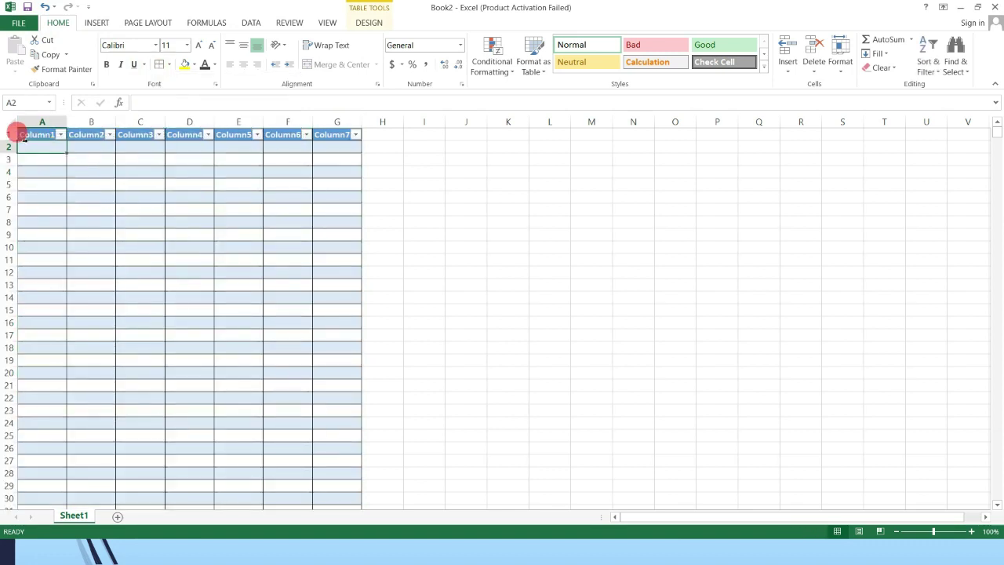
Fill the table's header cells A1:G1 with yellow
{"action": "left_click", "coordinate": [11, 135]}
{"action": "left_click", "coordinate": [357, 135]}
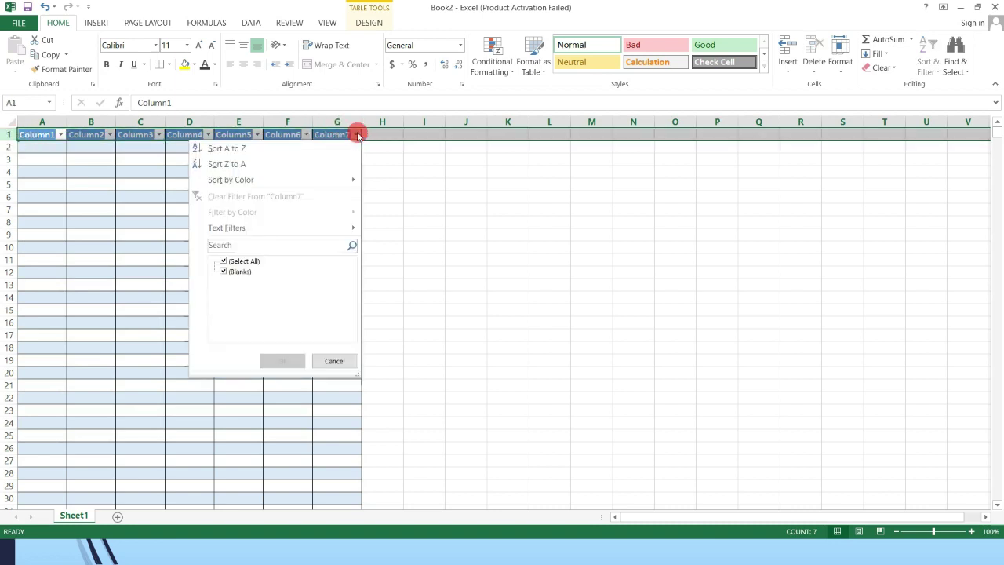
{"action": "left_click", "coordinate": [400, 180]}
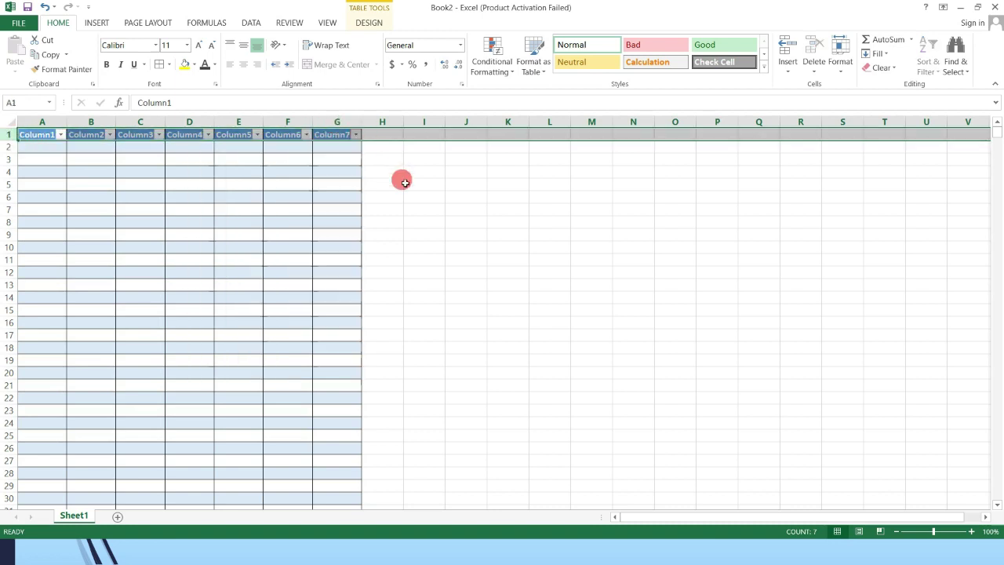
{"action": "left_click", "coordinate": [50, 166]}
{"action": "left_click", "coordinate": [18, 135]}
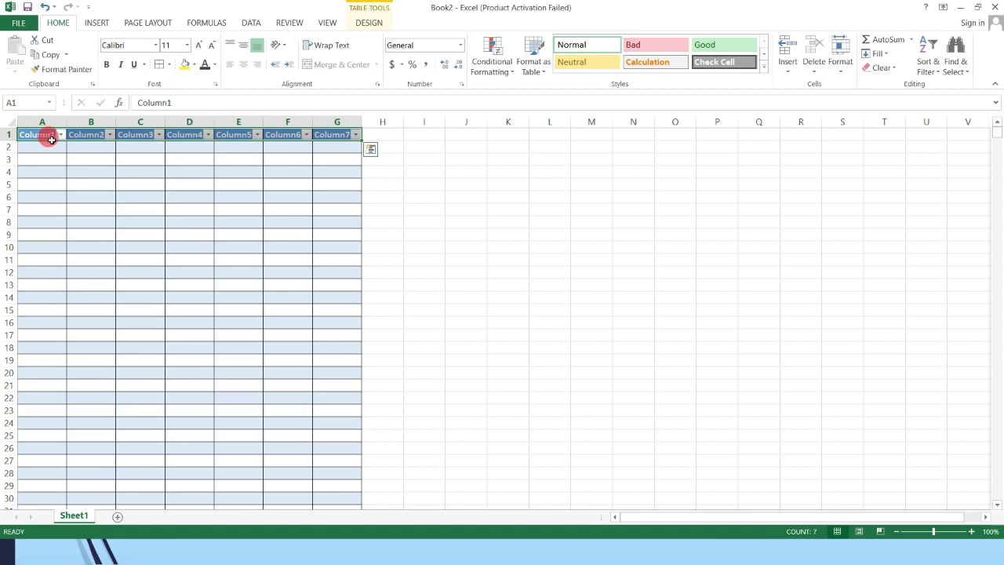
{"action": "left_click", "coordinate": [183, 68]}
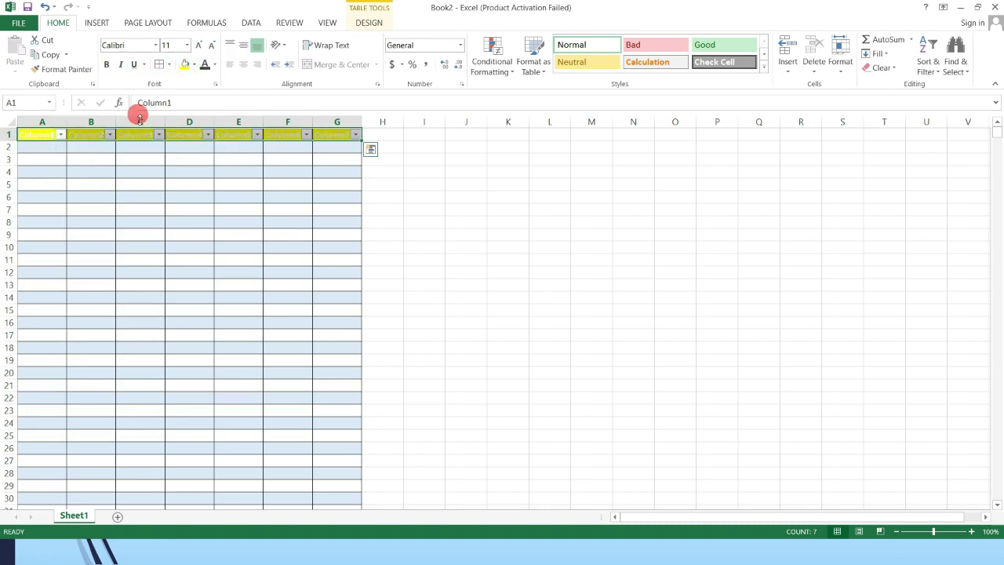
Set the font color of the header cells A1:G1 to the standard green
{"action": "left_click", "coordinate": [42, 133]}
{"action": "left_click_drag", "start_coordinate": [349, 147], "coordinate": [343, 136]}
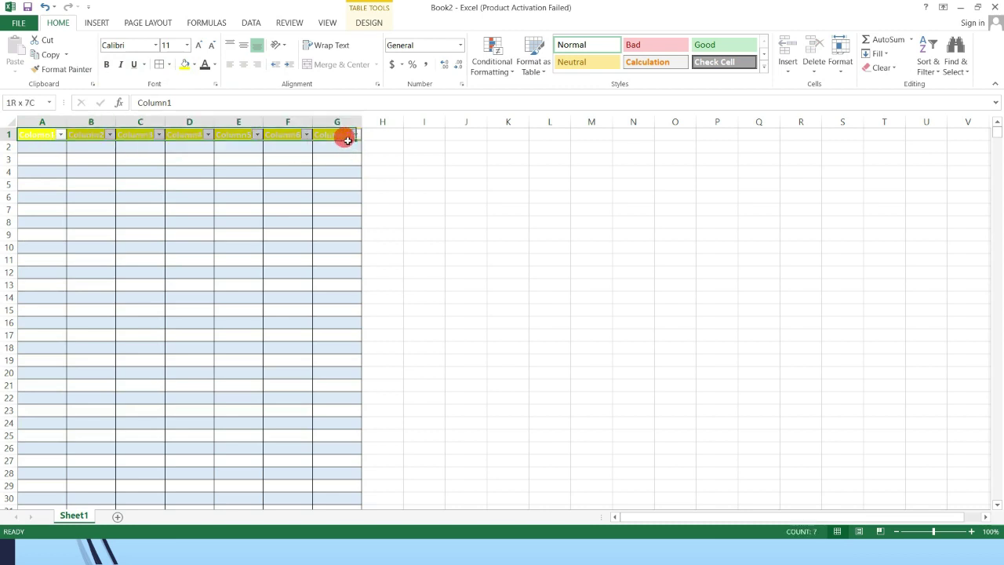
{"action": "left_click", "coordinate": [202, 68]}
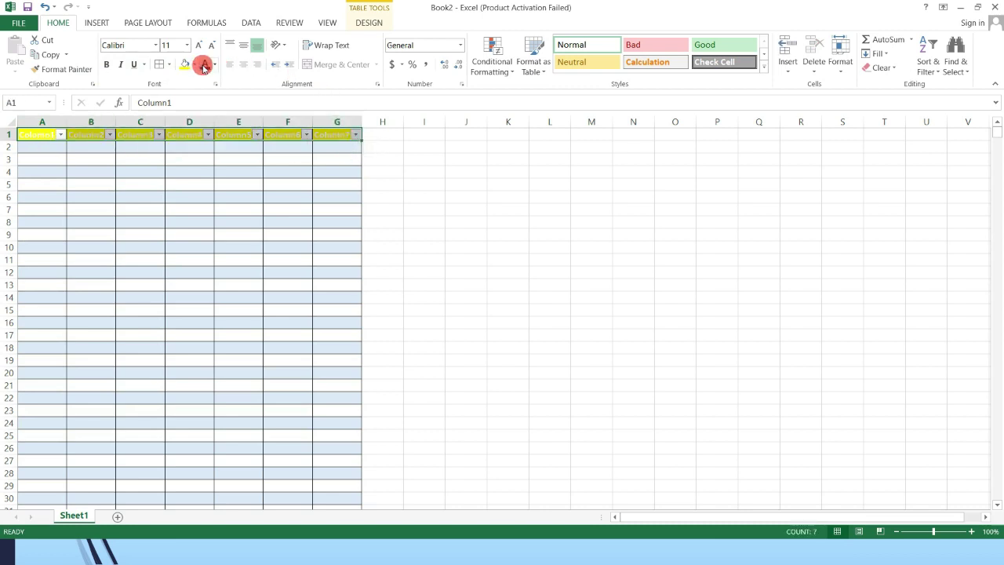
{"action": "left_click", "coordinate": [214, 64]}
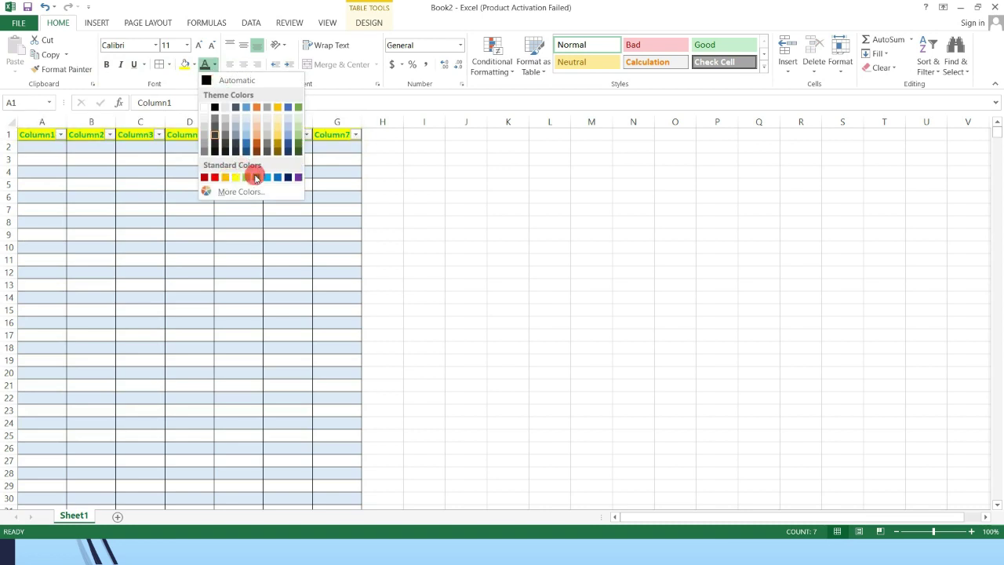
{"action": "left_click", "coordinate": [256, 177]}
{"action": "left_click", "coordinate": [163, 172]}
{"action": "left_click", "coordinate": [46, 148]}
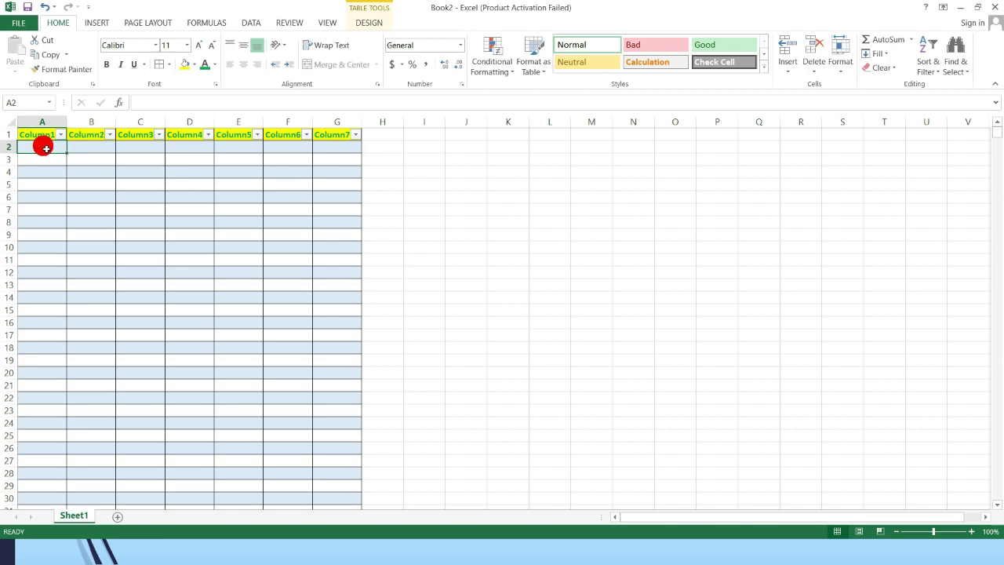
{"action": "left_click", "coordinate": [56, 123]}
{"action": "left_click", "coordinate": [87, 124]}
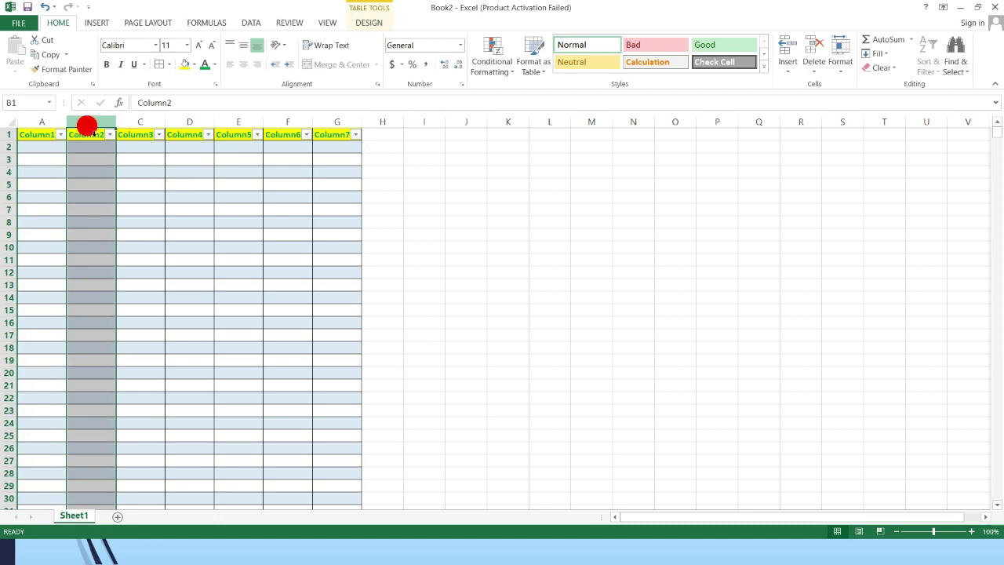
{"action": "right_click", "coordinate": [91, 133]}
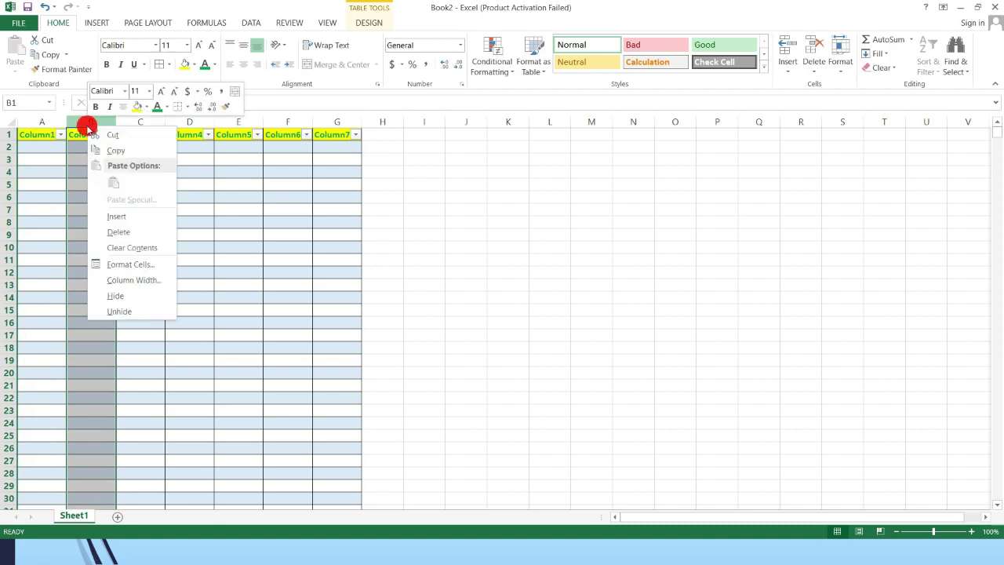
{"action": "left_click", "coordinate": [295, 163]}
{"action": "left_click", "coordinate": [204, 168]}
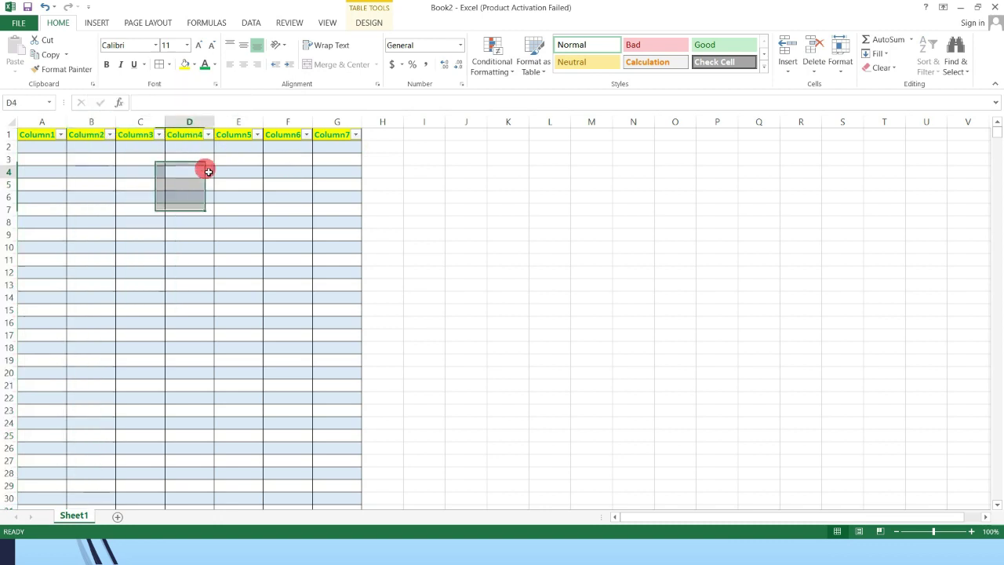
Insert a new column between Column1 and Column2 of the table
{"action": "left_click", "coordinate": [108, 123]}
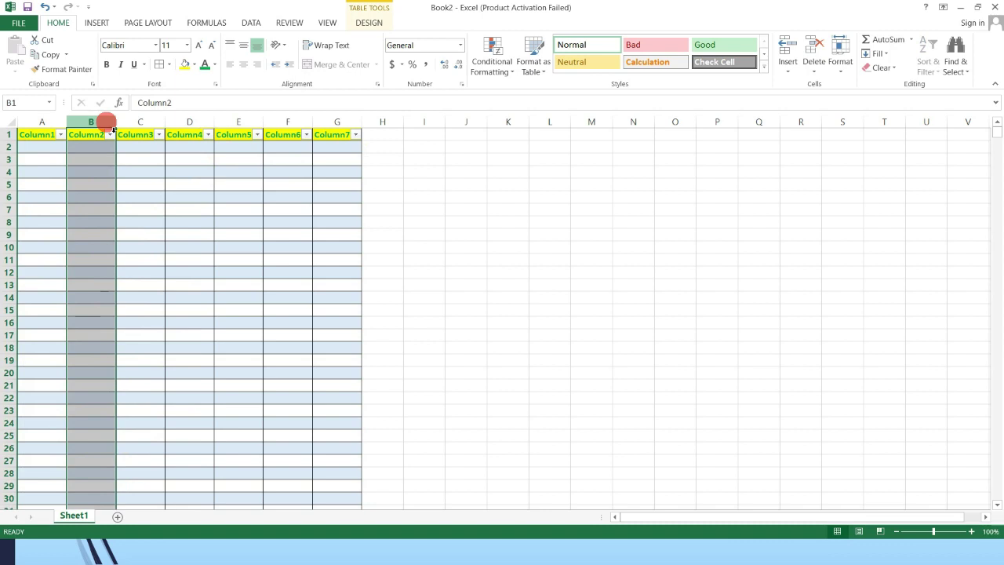
{"action": "right_click", "coordinate": [110, 125]}
{"action": "left_click", "coordinate": [107, 129]}
{"action": "right_click", "coordinate": [106, 127]}
{"action": "left_click", "coordinate": [143, 208]}
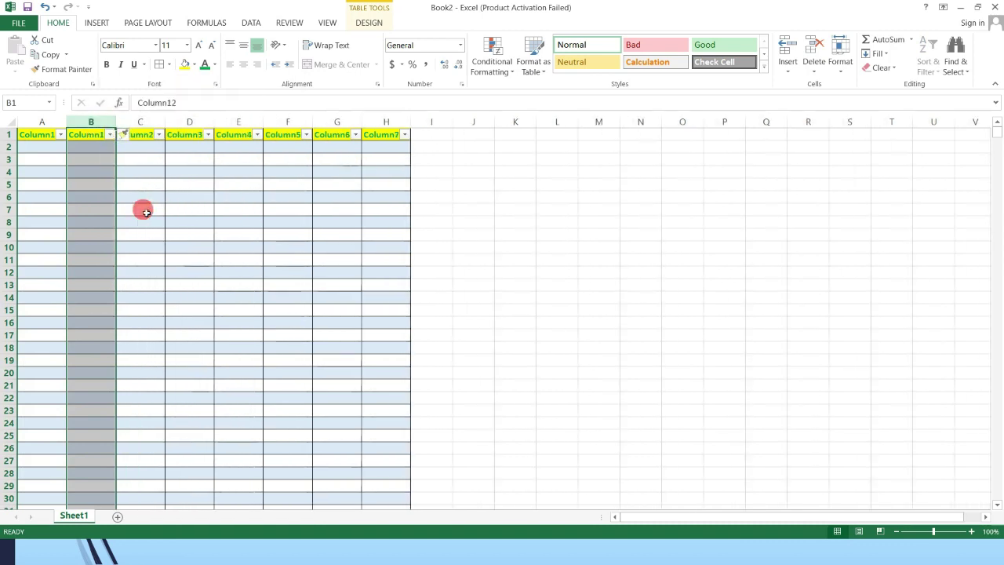
{"action": "left_click", "coordinate": [141, 127]}
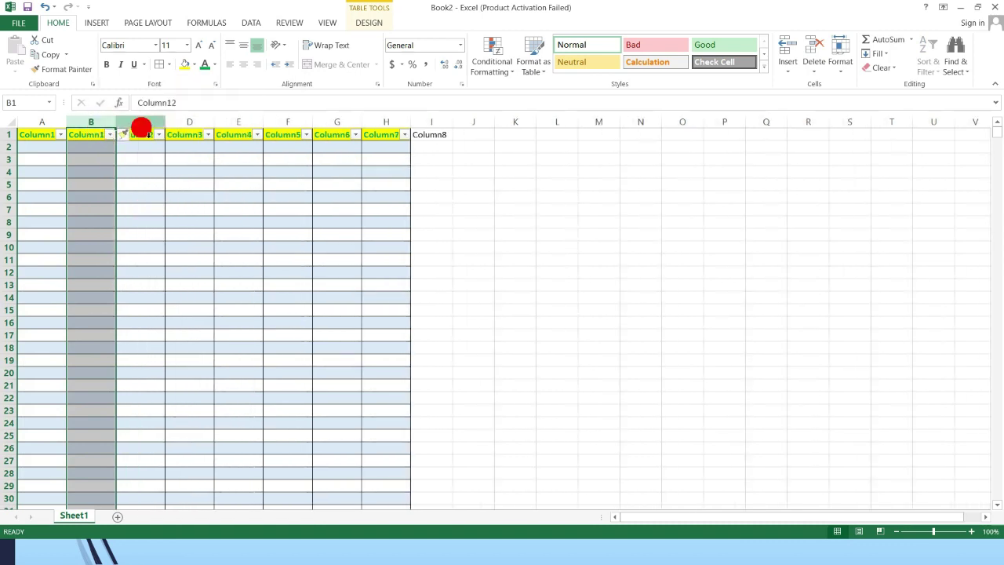
{"action": "left_click_drag", "start_coordinate": [141, 127], "coordinate": [98, 123]}
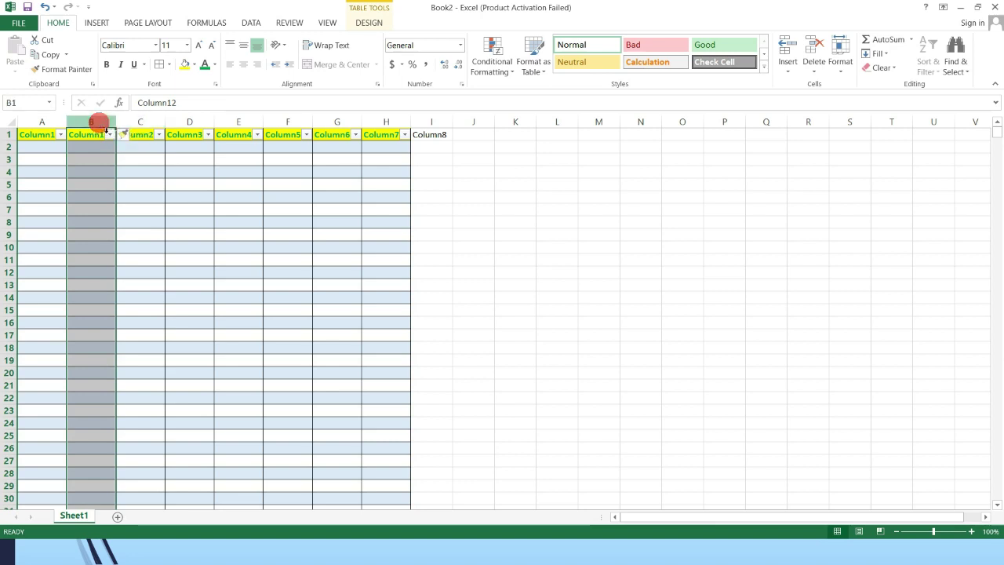
{"action": "left_click", "coordinate": [219, 309]}
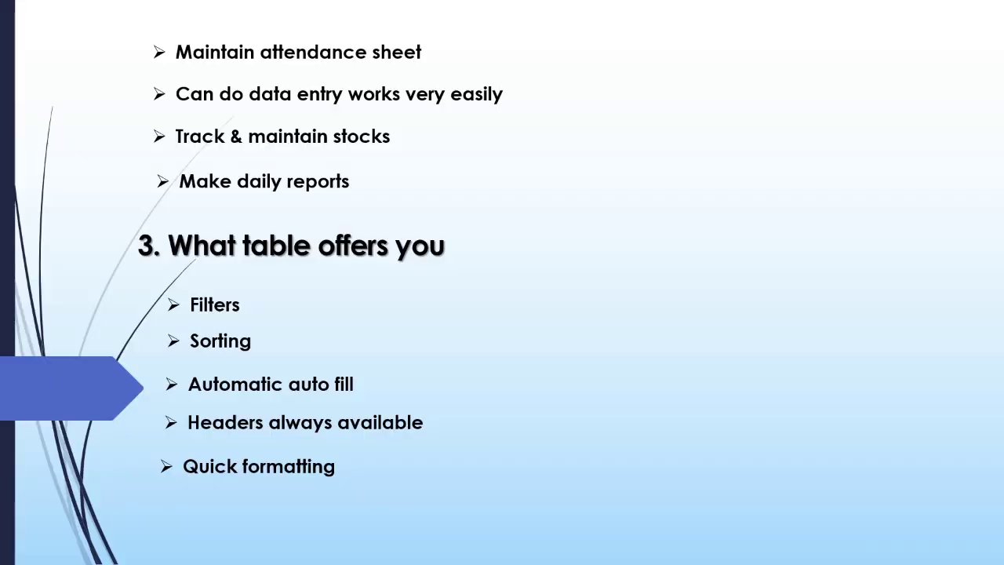
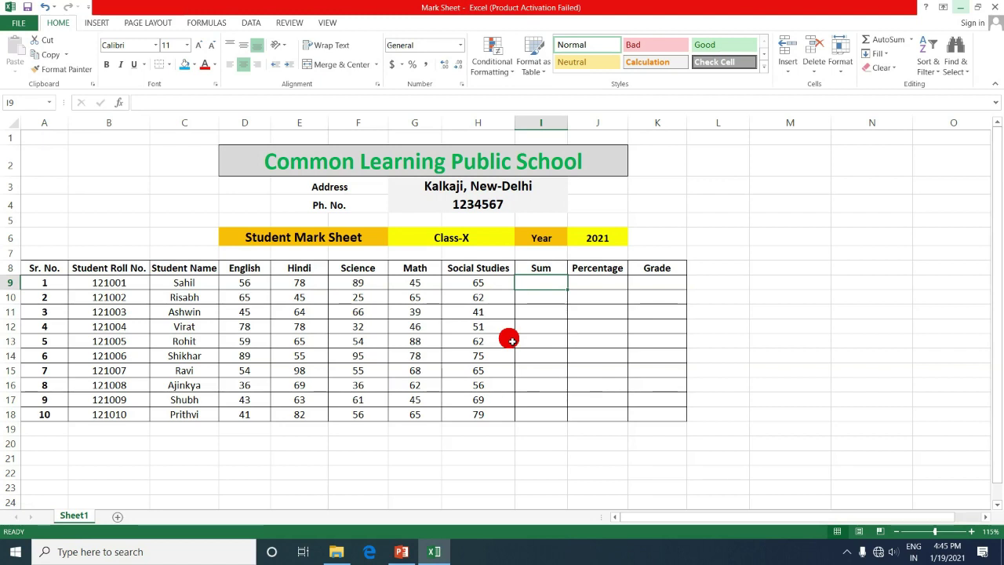
{"action": "left_click", "coordinate": [238, 286]}
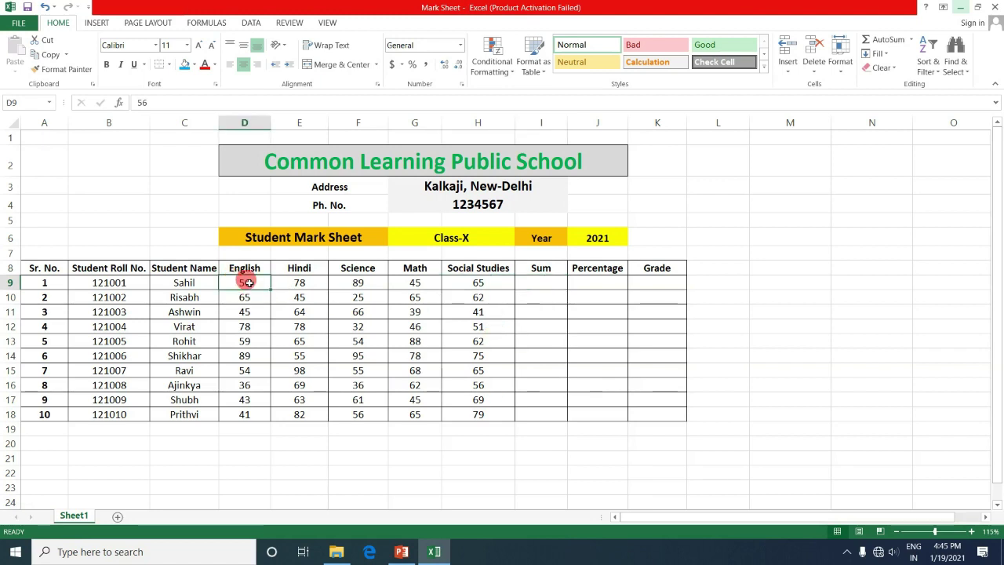
{"action": "left_click", "coordinate": [524, 284]}
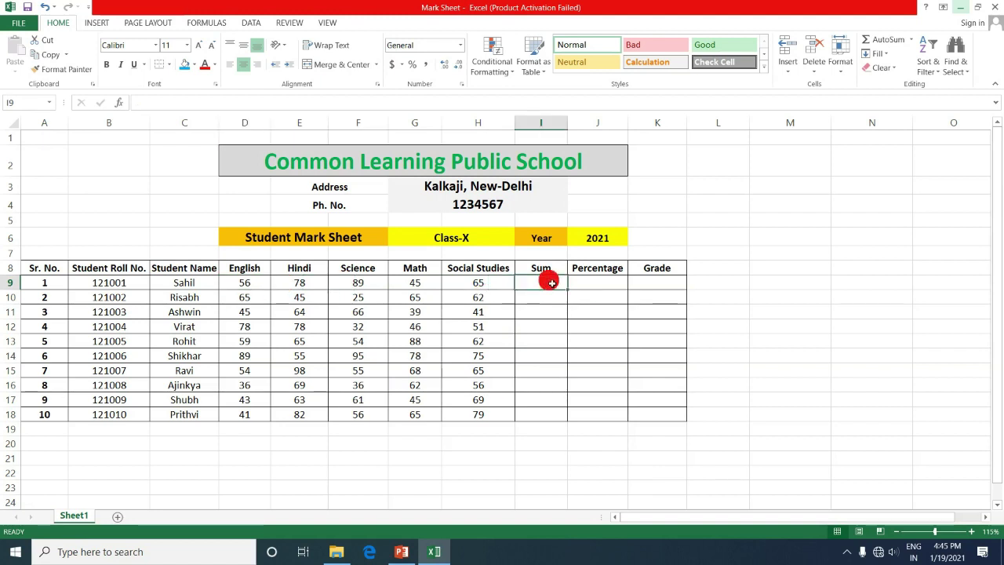
{"action": "left_click", "coordinate": [239, 284]}
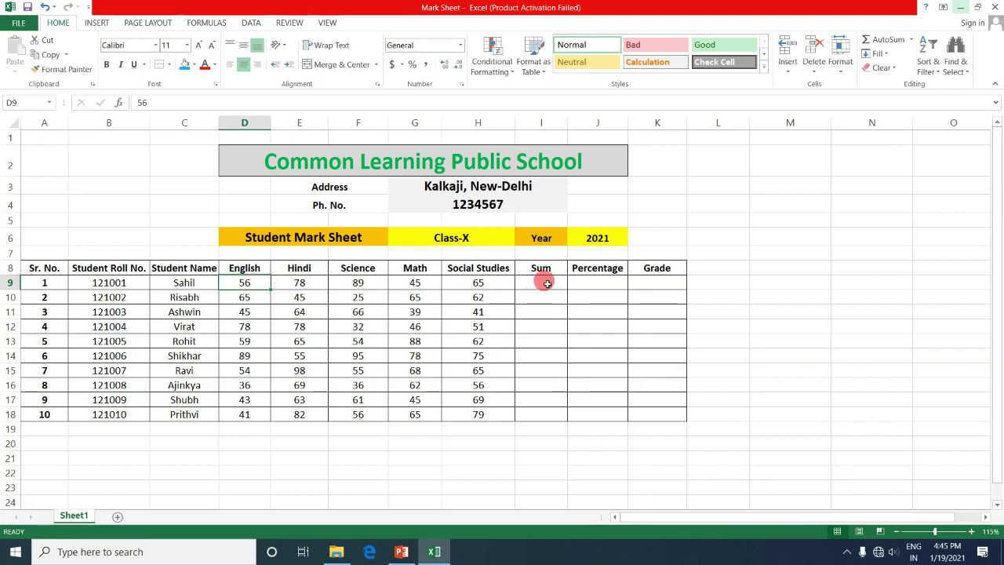
Try AutoSum across D9:I9 to total the first student's marks, and clear the result from I9
{"action": "key", "text": "shift+Right"}
{"action": "key", "text": "shift+Right"}
{"action": "key", "text": "shift+Right"}
{"action": "key", "text": "shift+Right"}
{"action": "key", "text": "shift+Right"}
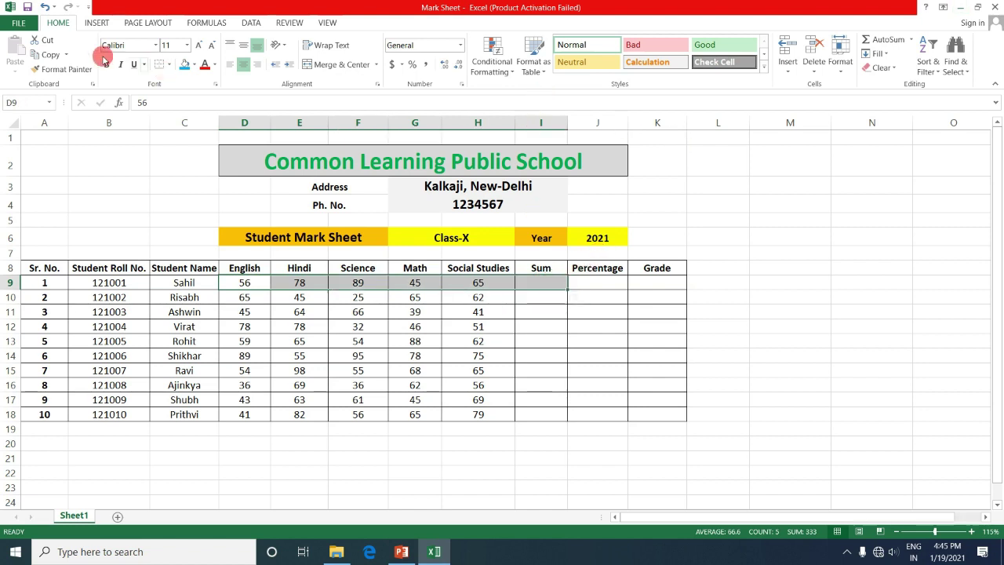
{"action": "left_click", "coordinate": [889, 40]}
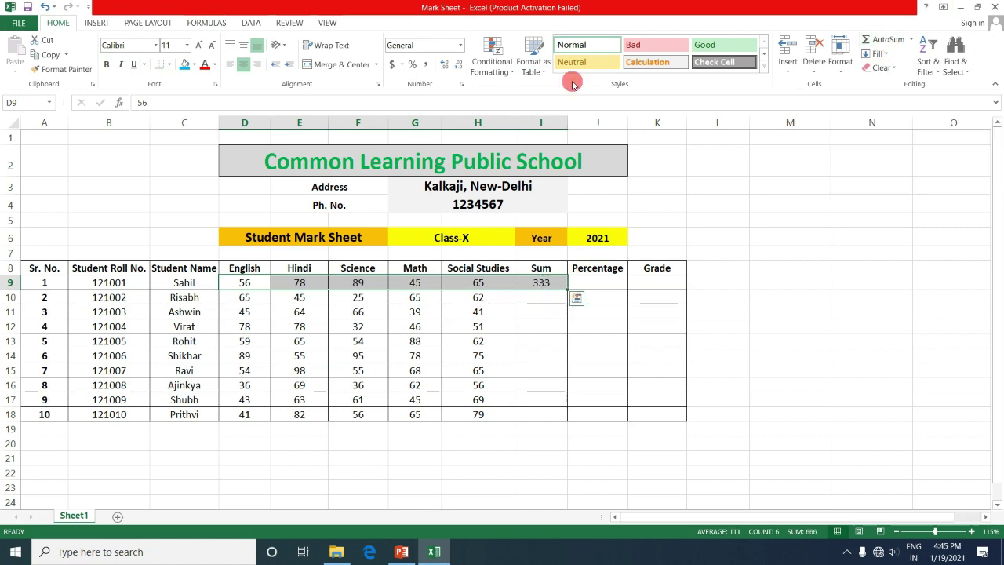
{"action": "left_click", "coordinate": [541, 304]}
{"action": "left_click", "coordinate": [546, 284]}
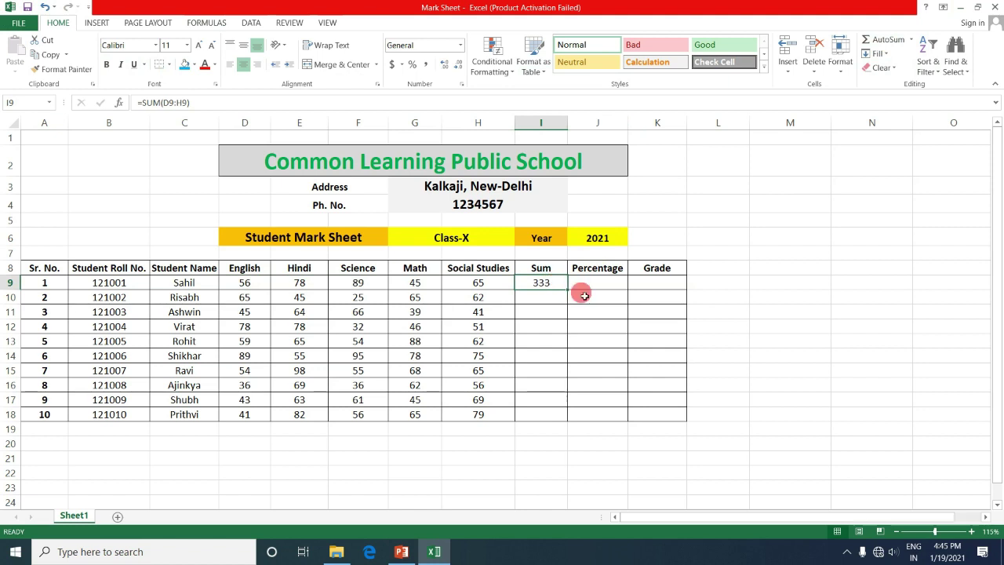
{"action": "key", "text": "Delete"}
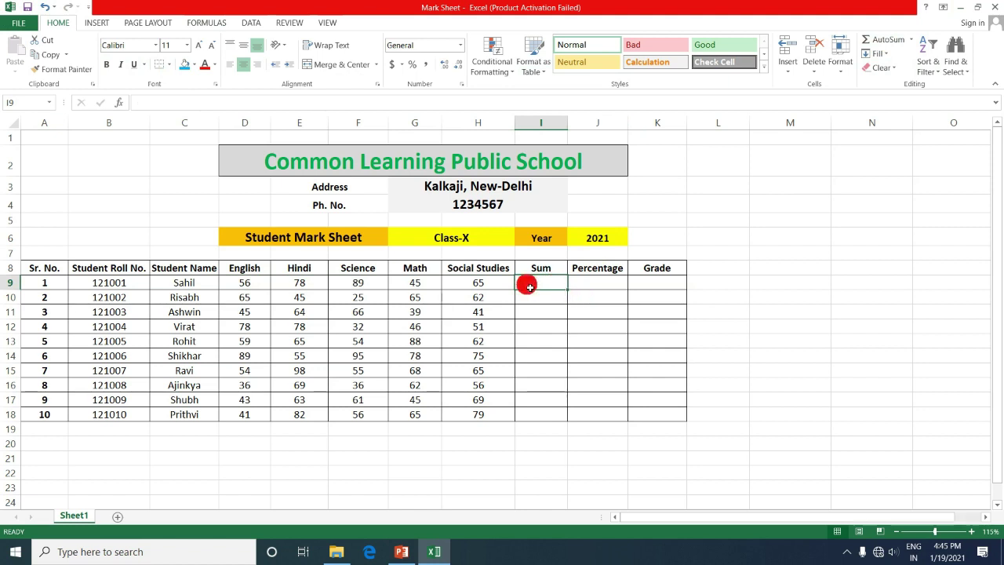
Try AutoSum over D9:I18 to total all students' marks at once, and clear the results from I9:I18
{"action": "left_click", "coordinate": [252, 283]}
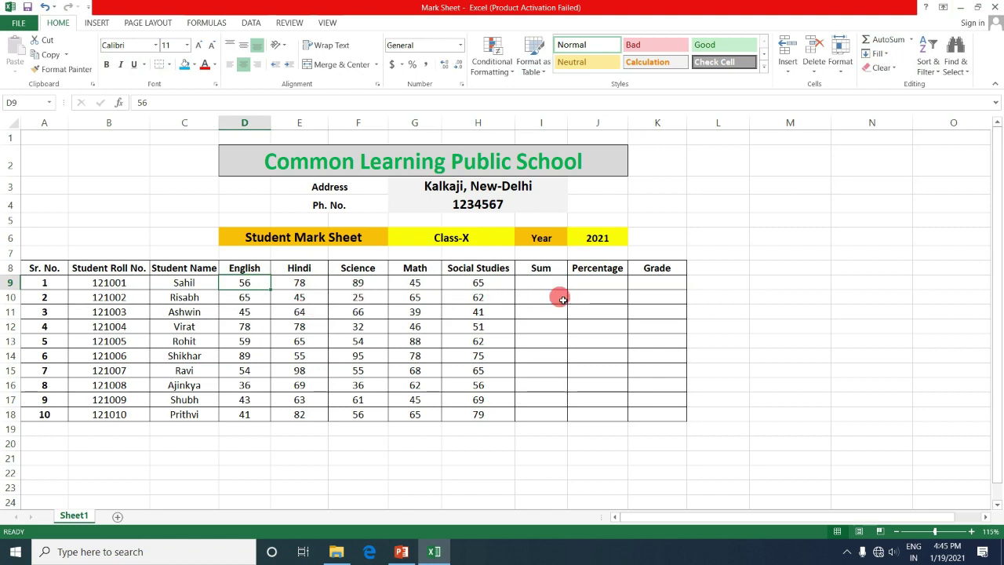
{"action": "left_click", "coordinate": [563, 414], "text": "shift"}
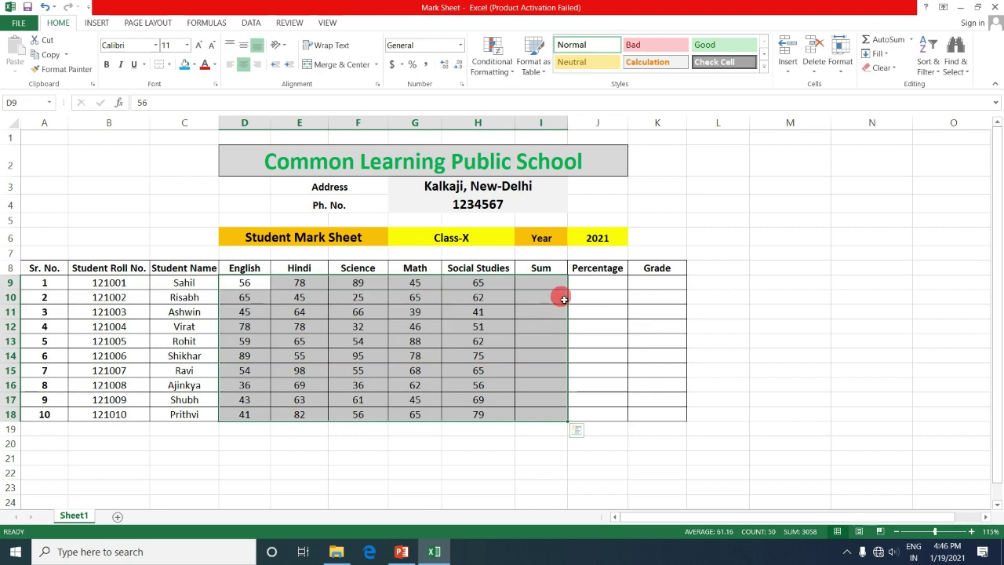
{"action": "left_click", "coordinate": [881, 43]}
{"action": "left_click", "coordinate": [544, 296]}
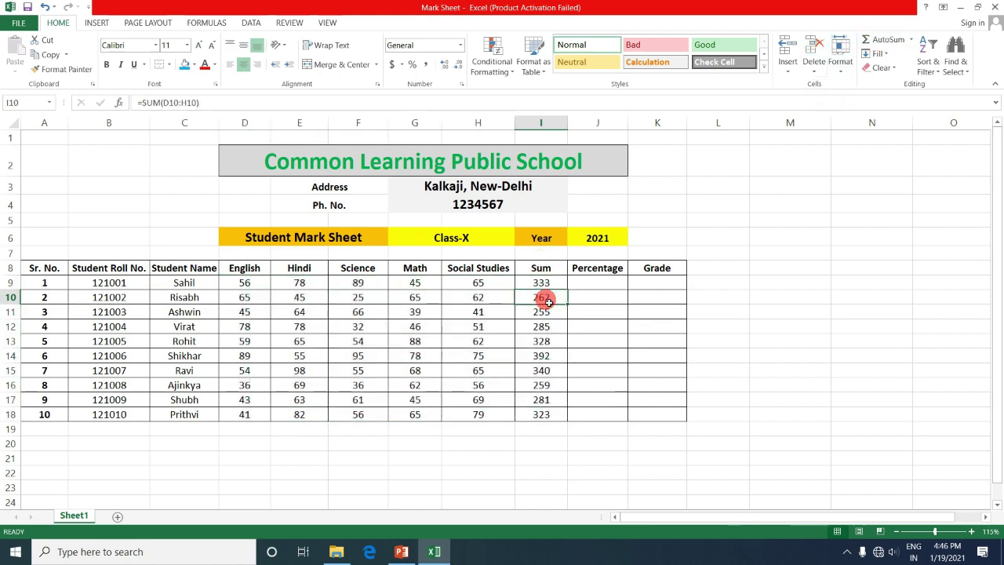
{"action": "key", "text": "Up"}
{"action": "key", "text": "ctrl+shift+Down"}
{"action": "key", "text": "Delete"}
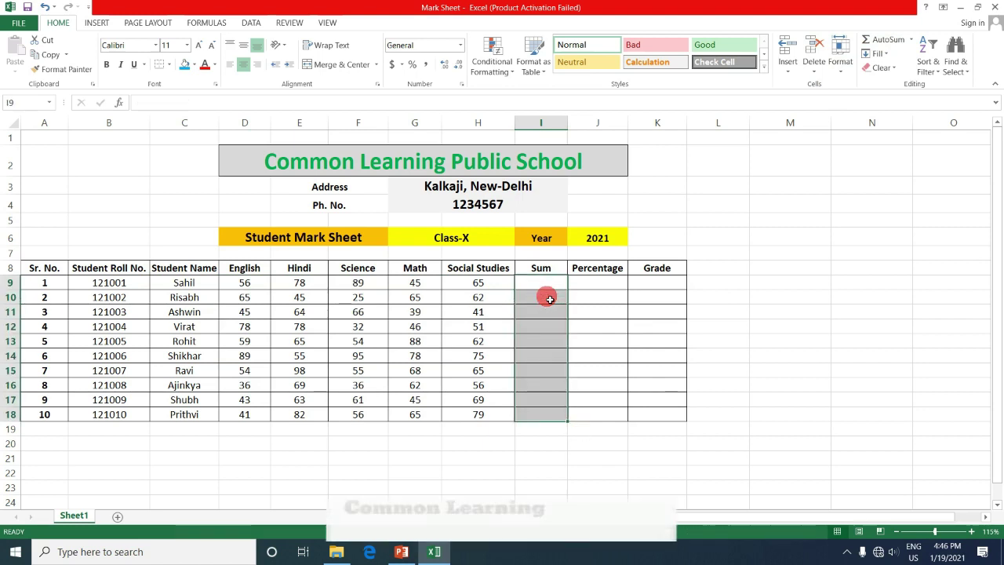
Total the first student's five subject marks in the Sum cell I9 with AutoSum over D9:H9
{"action": "key", "text": "Up"}
{"action": "key", "text": "Down"}
{"action": "key", "text": "Left"}
{"action": "key", "text": "Left"}
{"action": "key", "text": "Left"}
{"action": "key", "text": "Left"}
{"action": "key", "text": "Left"}
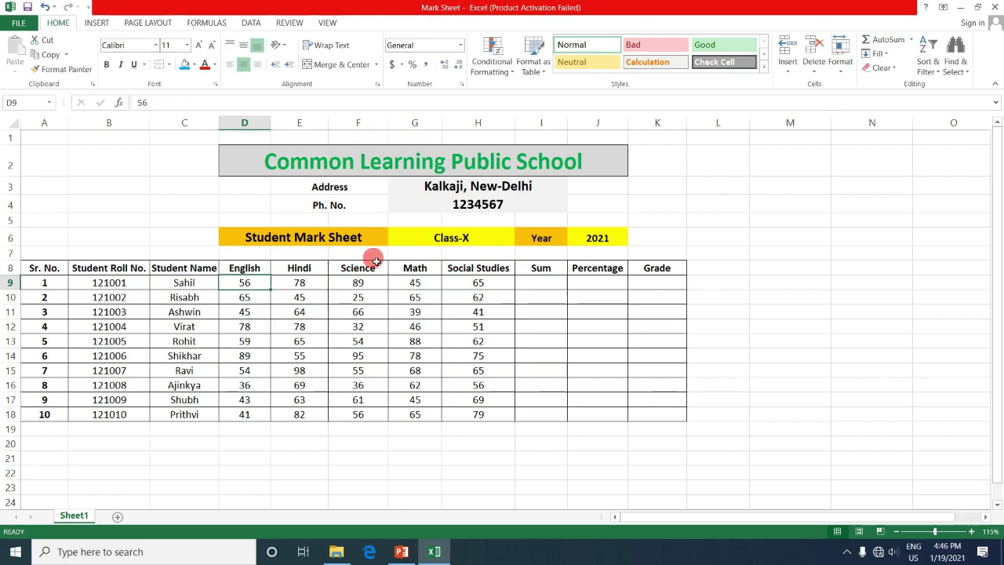
{"action": "left_click_drag", "start_coordinate": [259, 285], "coordinate": [556, 281]}
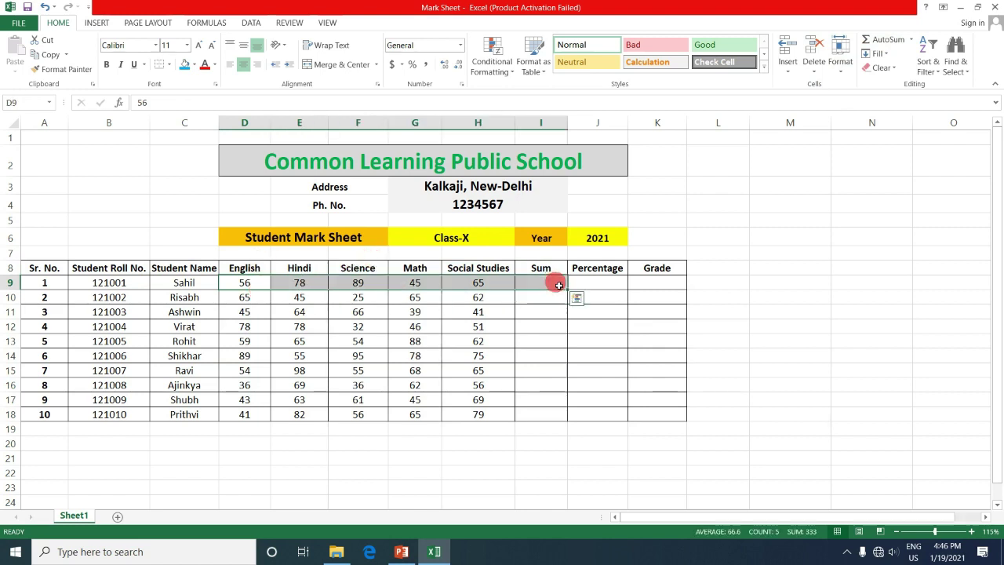
{"action": "left_click", "coordinate": [878, 39]}
{"action": "left_click", "coordinate": [554, 284]}
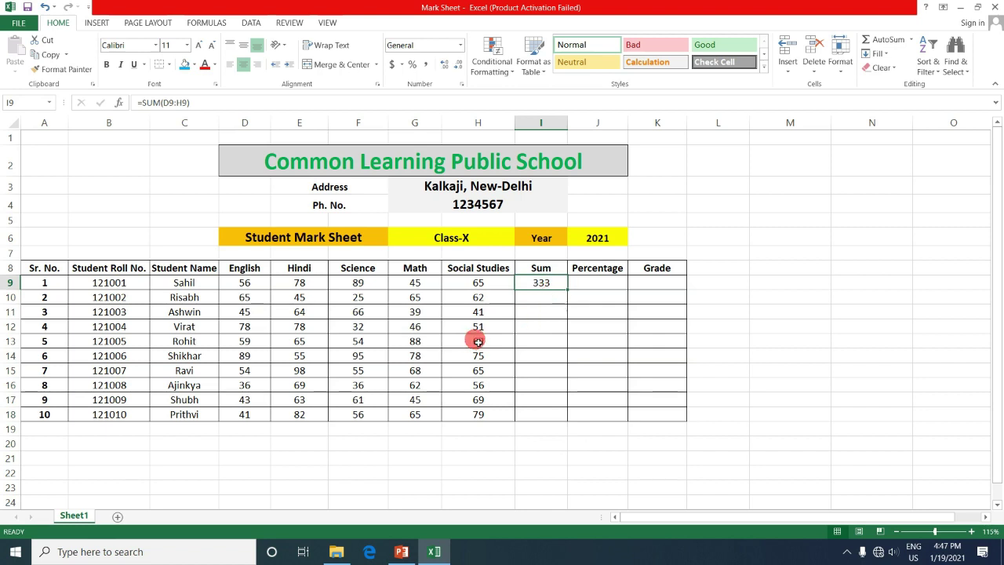
Fill the sum formula from I9 down to I18 for all the students
{"action": "left_click_drag", "start_coordinate": [571, 292], "coordinate": [572, 291]}
{"action": "double_click", "coordinate": [572, 292]}
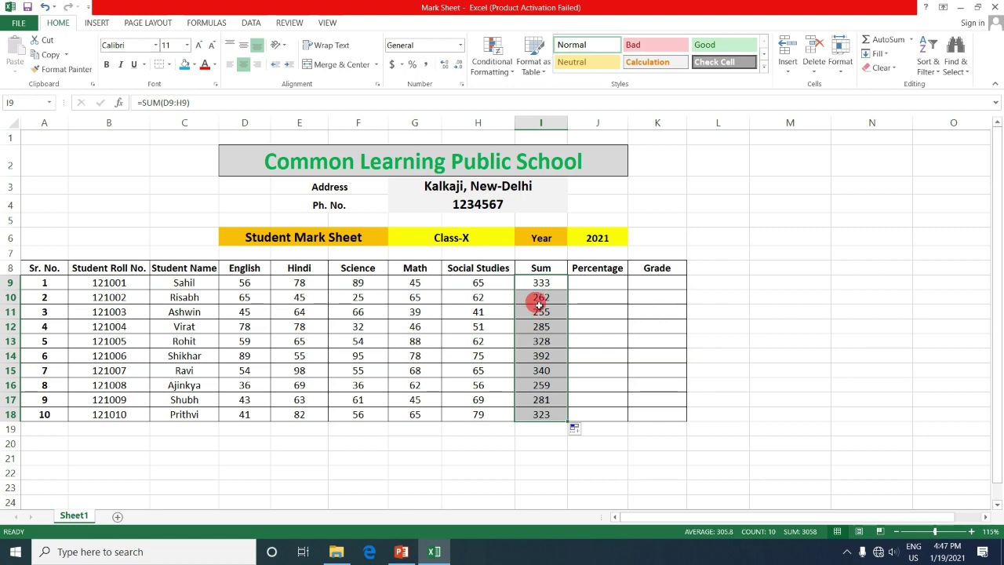
{"action": "left_click", "coordinate": [553, 283]}
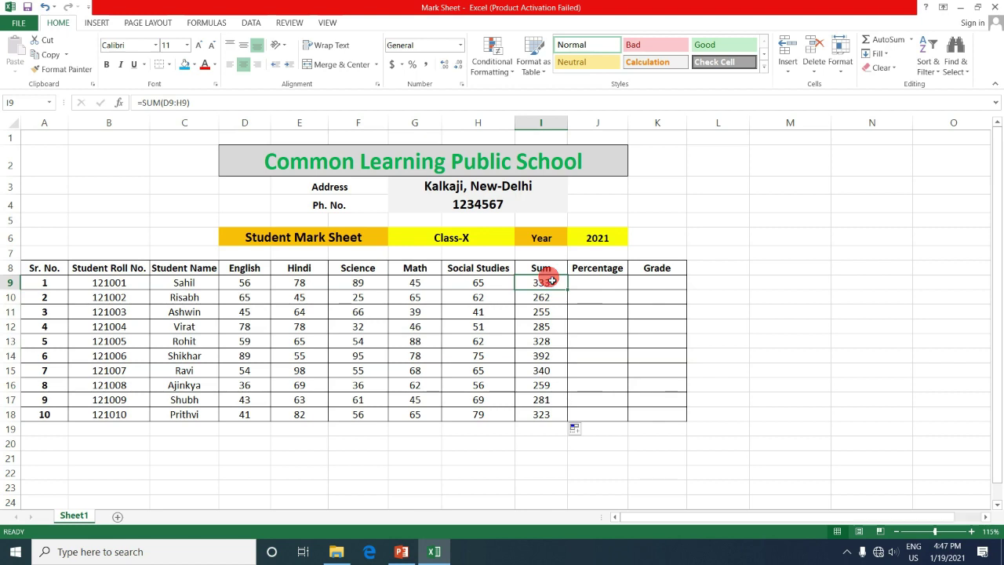
Enter the percentage formula =I9/500*100 in J9 for the first student
{"action": "key", "text": "Right"}
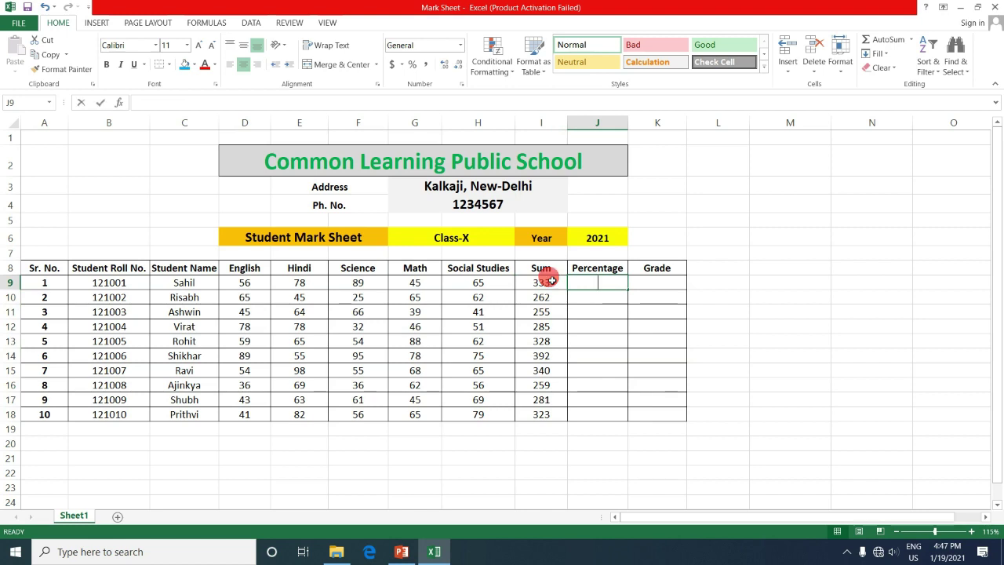
{"action": "type", "text": "="}
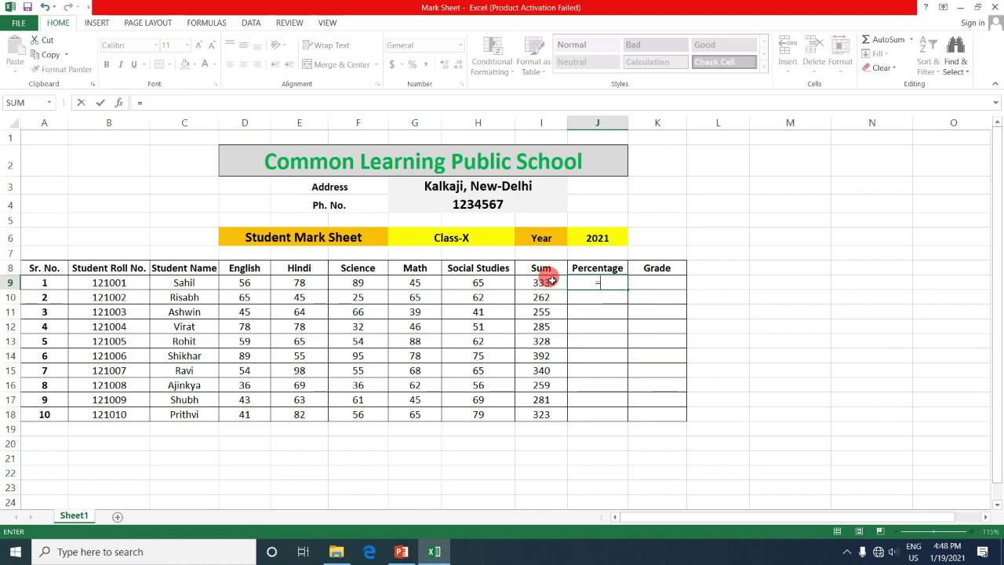
{"action": "left_click", "coordinate": [552, 281]}
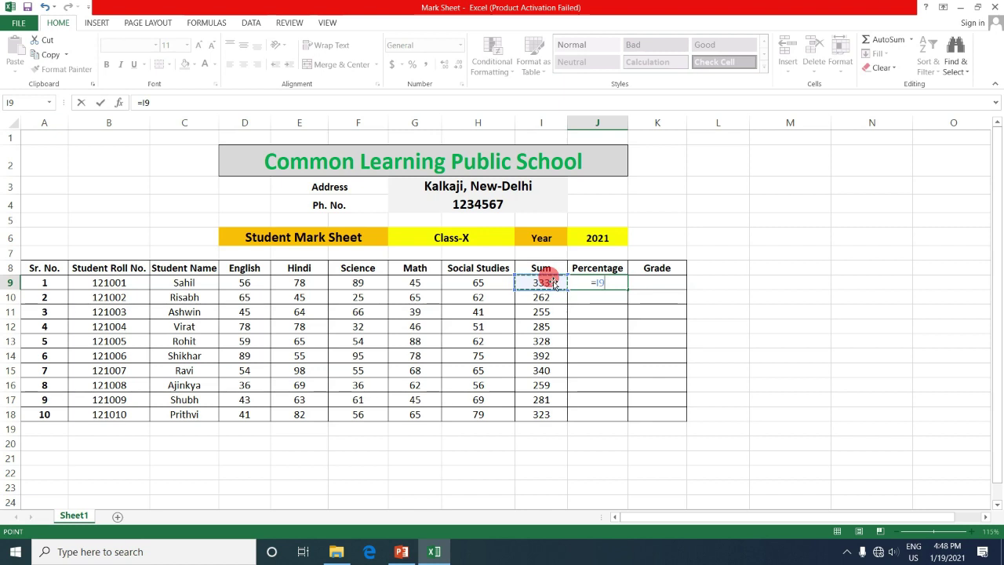
{"action": "type", "text": "/"}
{"action": "type", "text": "500"}
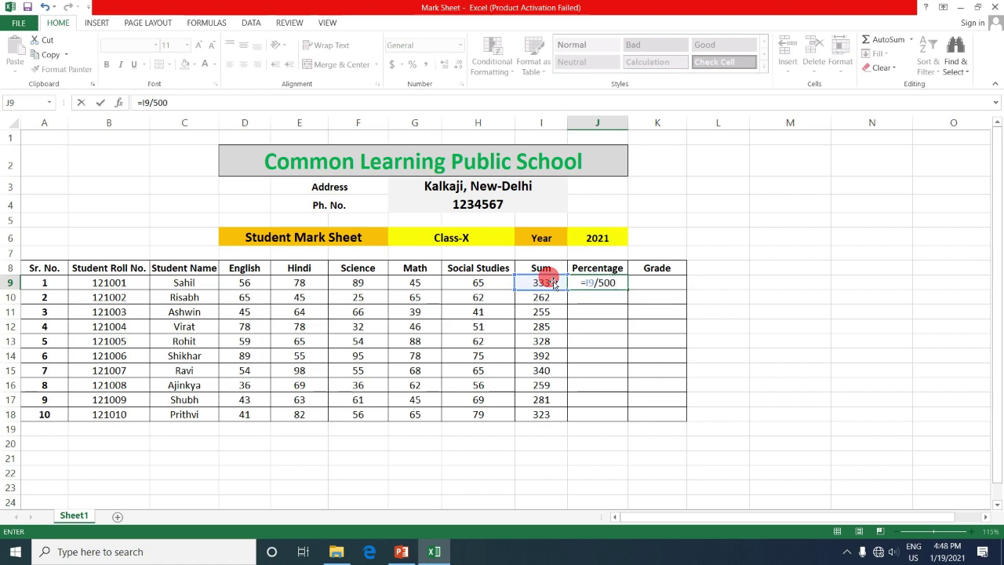
{"action": "type", "text": "*"}
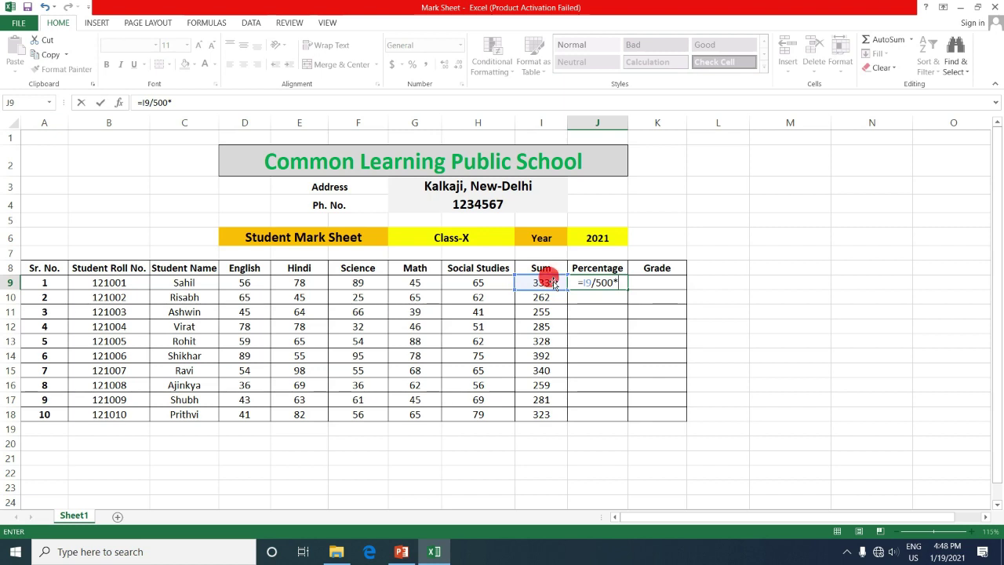
{"action": "type", "text": "100"}
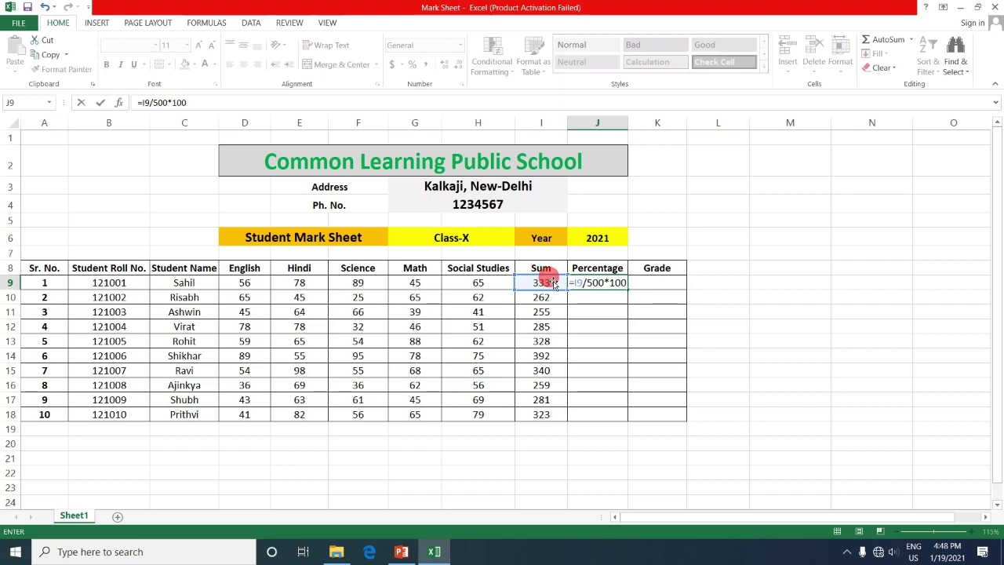
{"action": "key", "text": "Return"}
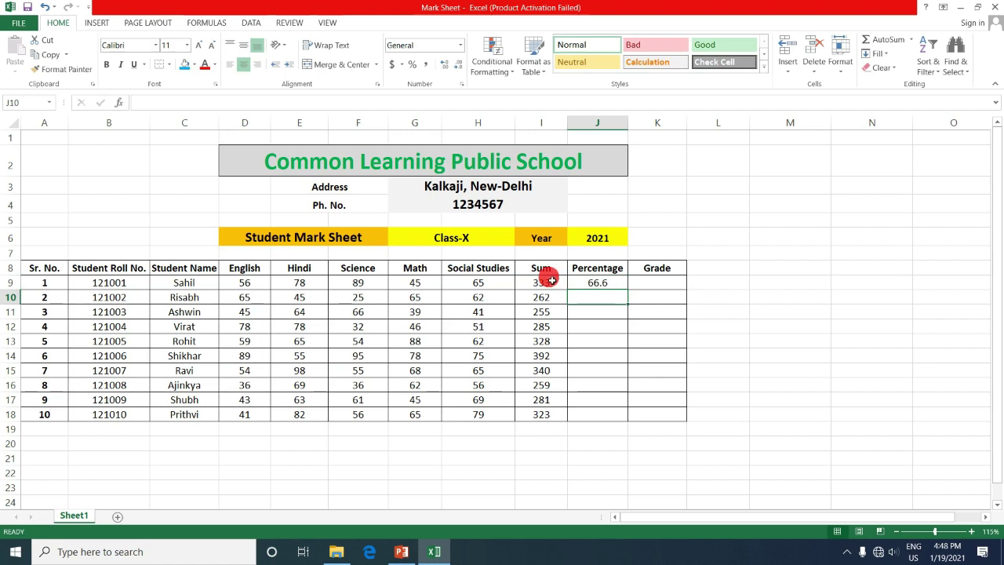
Fill the percentage formula from J9 down to J18 for all the students
{"action": "left_click", "coordinate": [601, 287]}
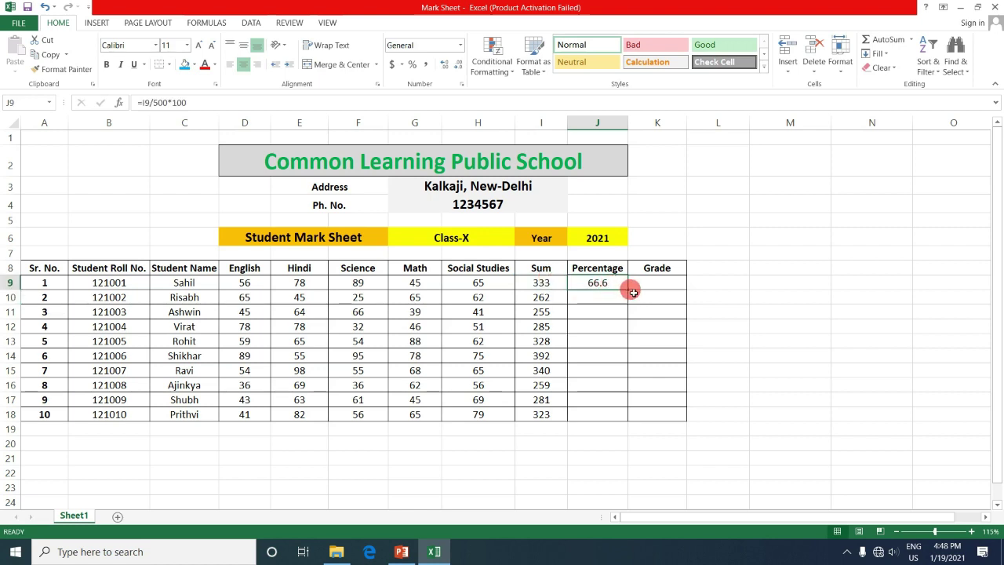
{"action": "double_click", "coordinate": [632, 291]}
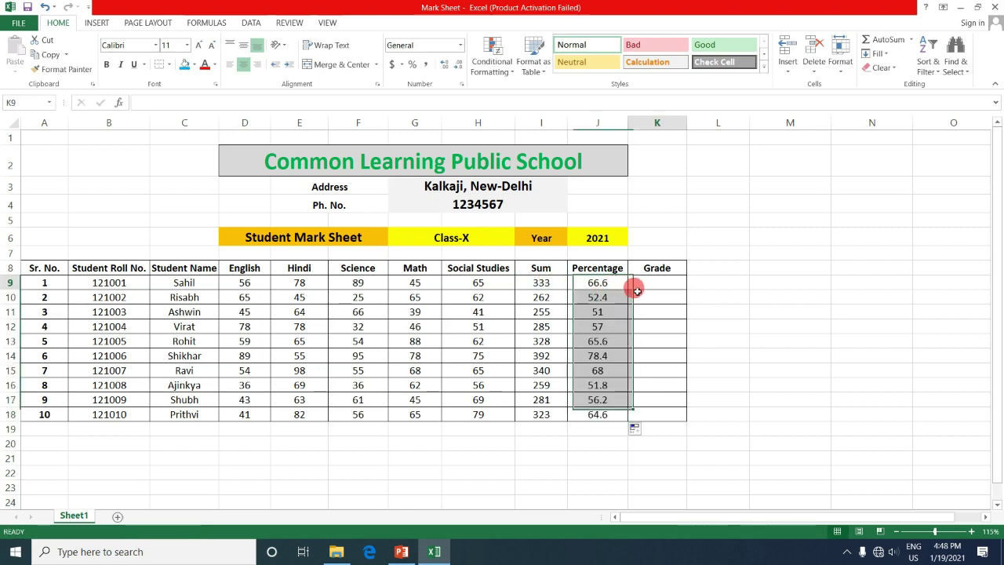
{"action": "left_click", "coordinate": [637, 290]}
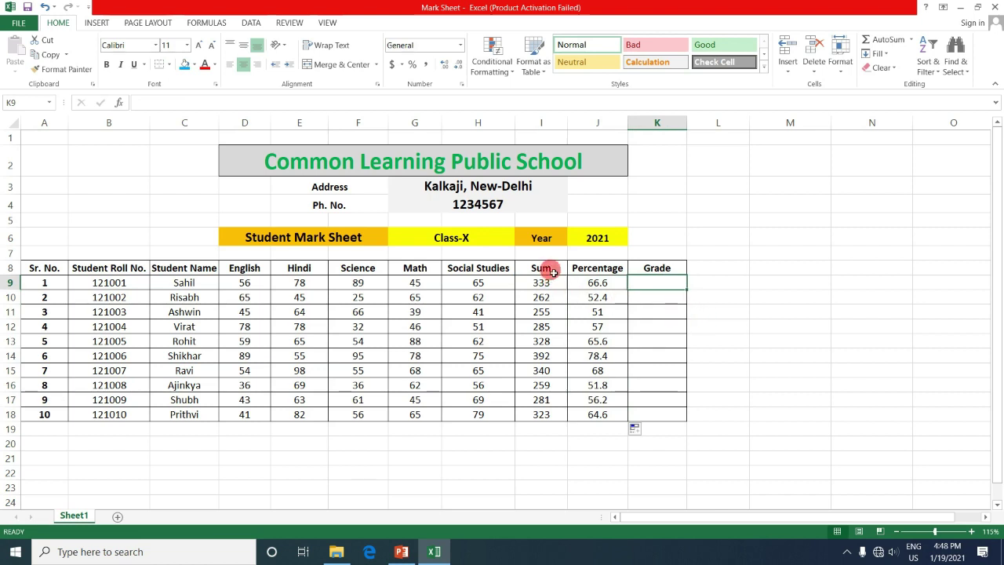
{"action": "left_click", "coordinate": [624, 418]}
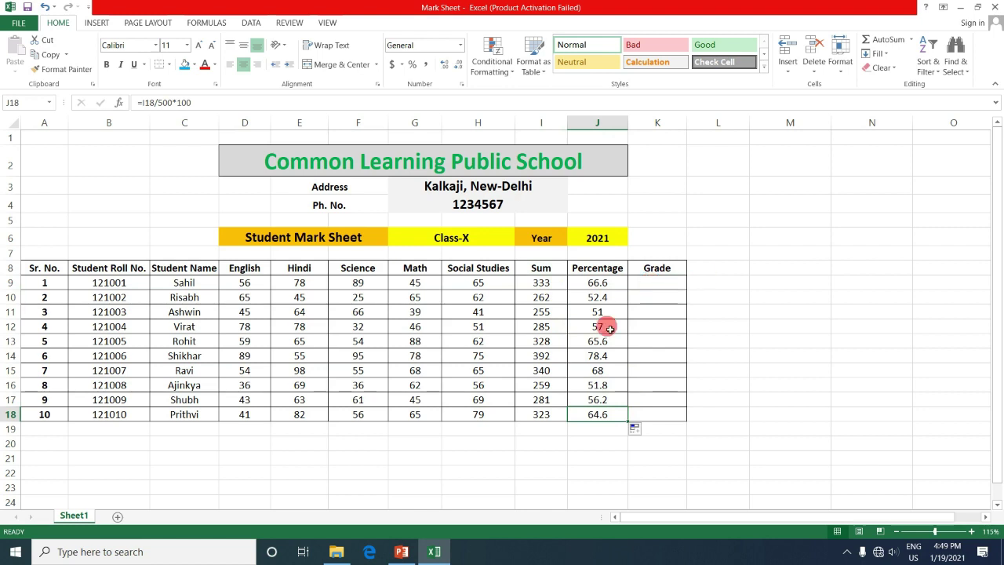
List the comparison operators >, <, >=, <= and = one below the other in cells M9 to M13
{"action": "left_click", "coordinate": [720, 285]}
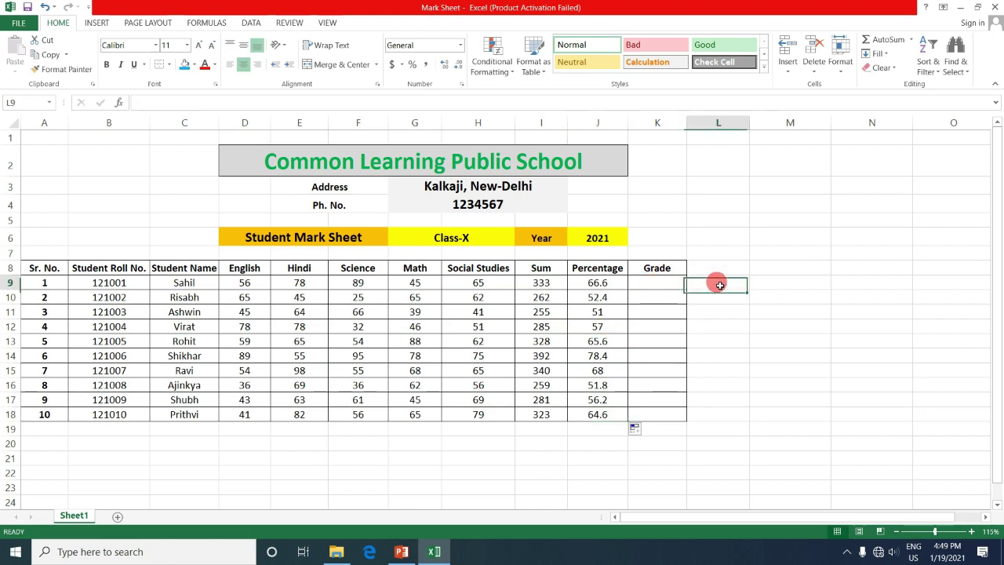
{"action": "left_click", "coordinate": [796, 285]}
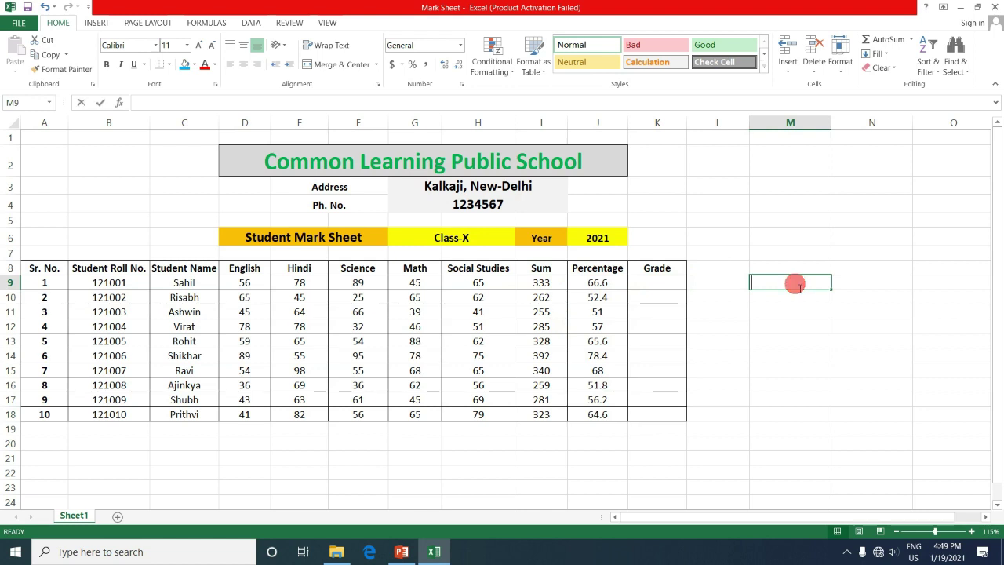
{"action": "type", "text": ">"}
{"action": "key", "text": "Return"}
{"action": "type", "text": "<"}
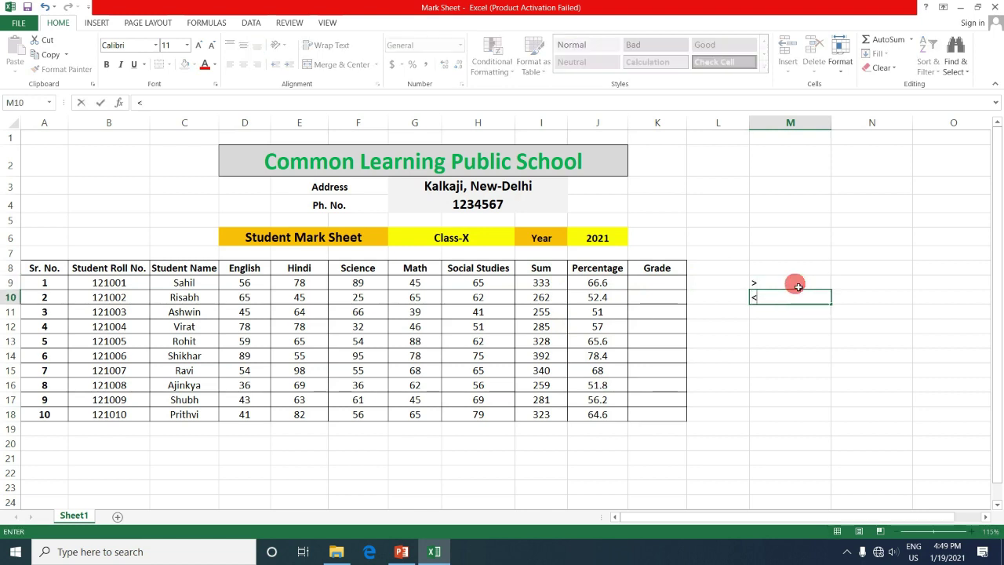
{"action": "key", "text": "Return"}
{"action": "type", "text": ">="}
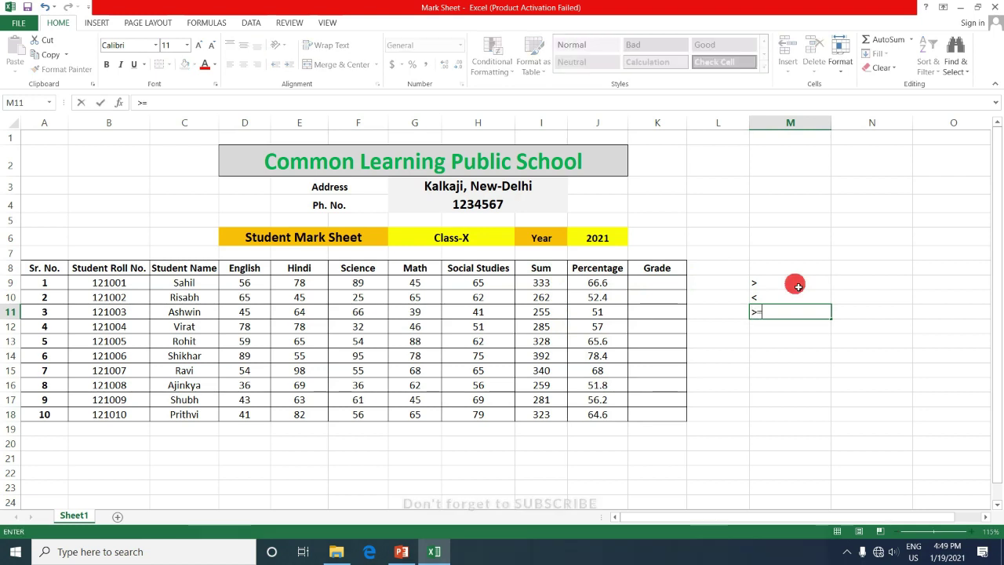
{"action": "key", "text": "Return"}
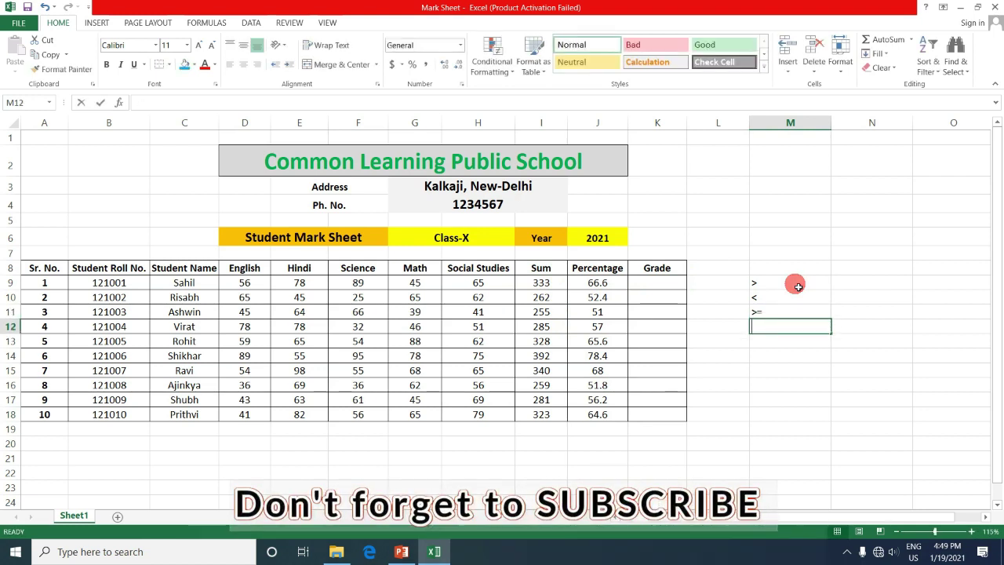
{"action": "type", "text": "<="}
{"action": "key", "text": "Return"}
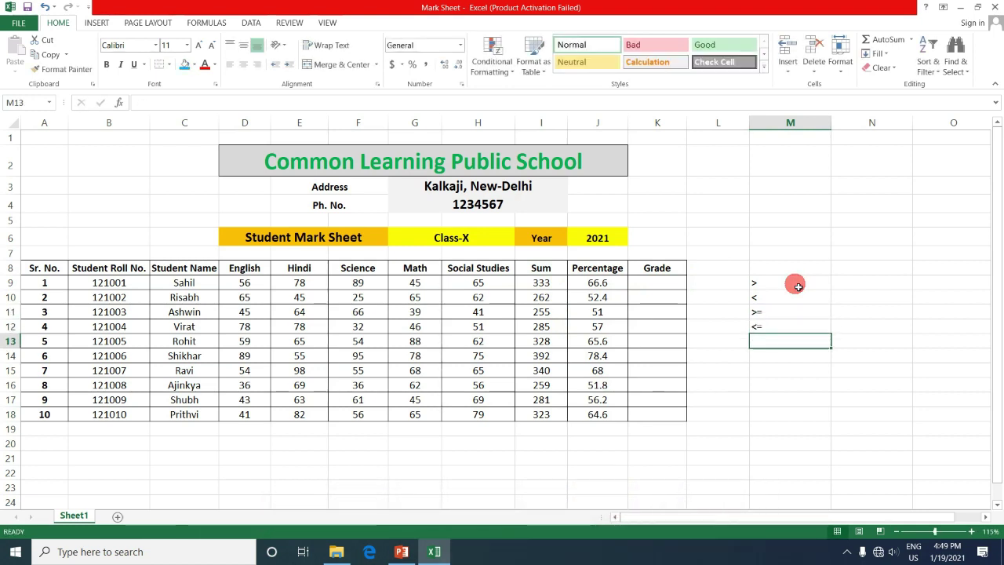
{"action": "type", "text": "="}
{"action": "key", "text": "Return"}
Start an IF formula in K9, the first student's Grade cell, with the logical test J9>=80
{"action": "key", "text": "Up"}
{"action": "key", "text": "Up"}
{"action": "key", "text": "Up"}
{"action": "key", "text": "Up"}
{"action": "key", "text": "Up"}
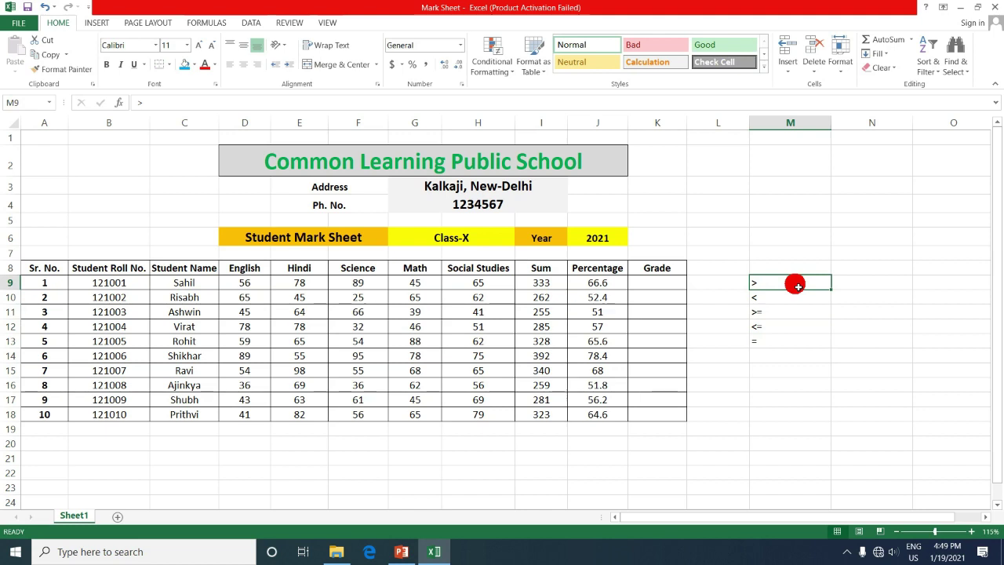
{"action": "key", "text": "Left"}
{"action": "key", "text": "Left"}
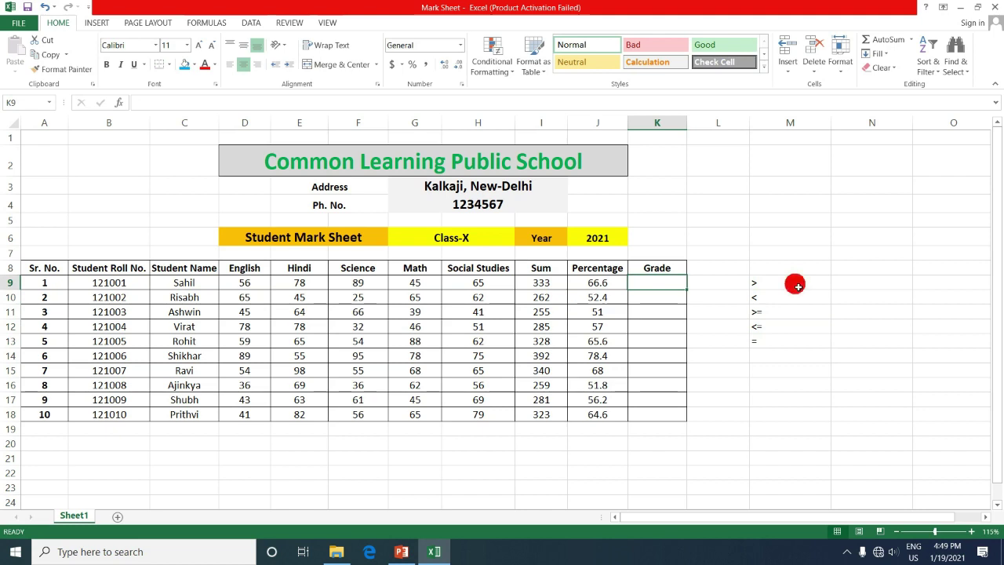
{"action": "type", "text": "="}
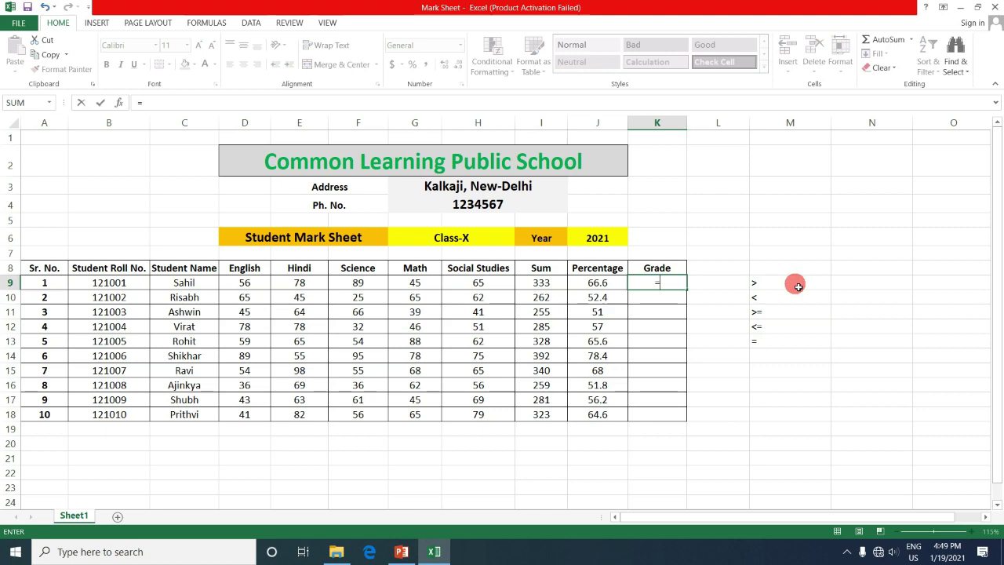
{"action": "type", "text": "if"}
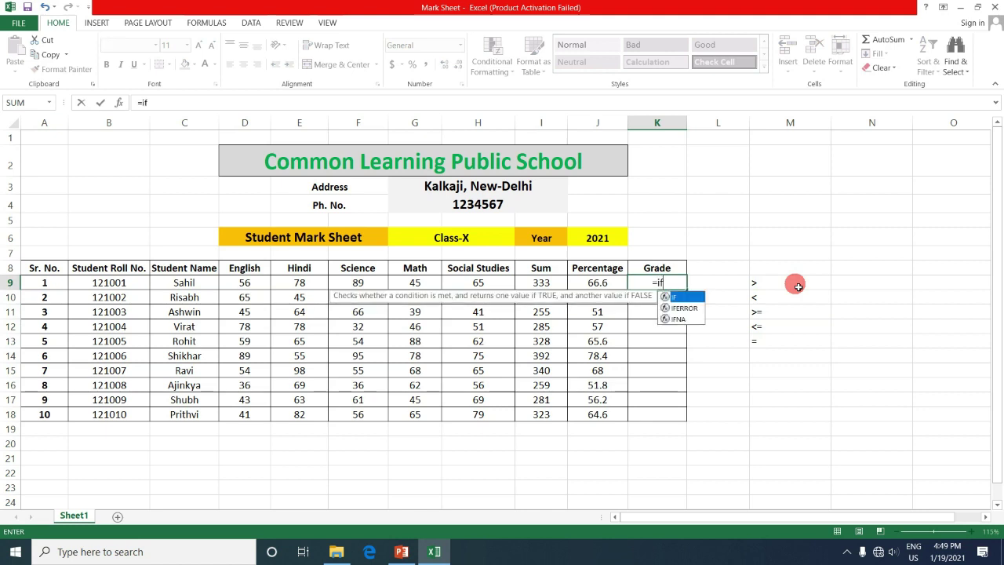
{"action": "key", "text": "Tab"}
{"action": "key", "text": "Left"}
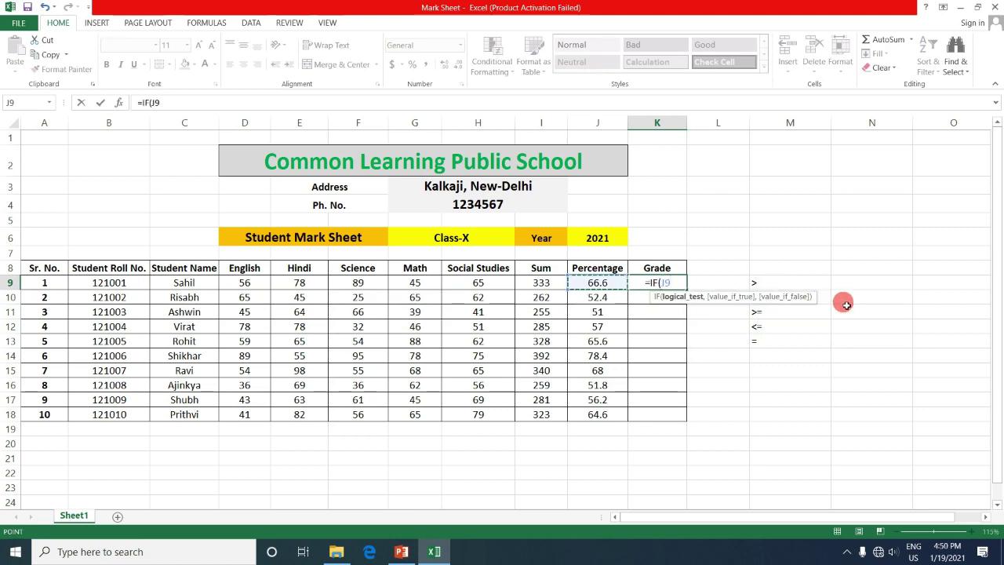
{"action": "type", "text": ">"}
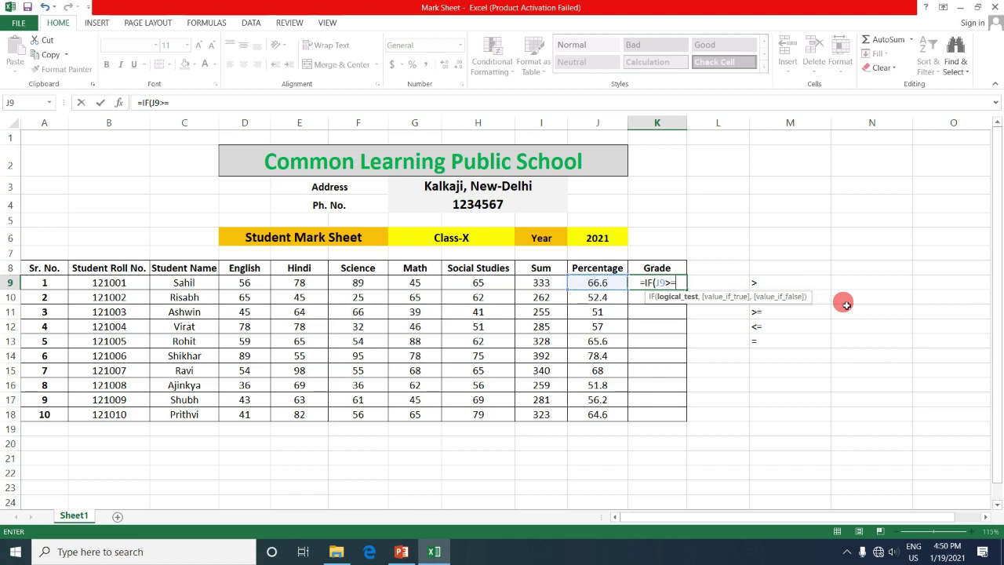
{"action": "type", "text": "=80"}
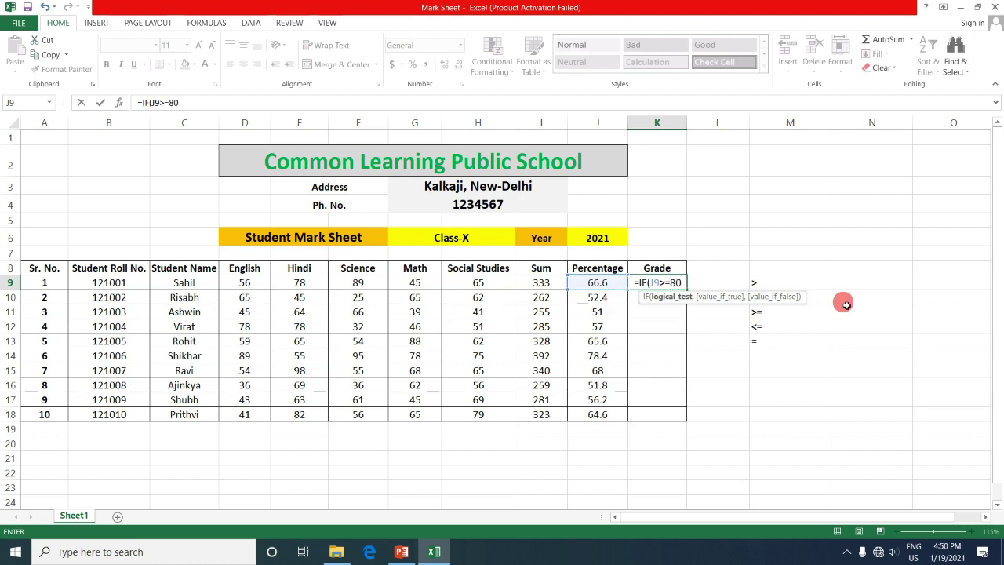
Set "A+" as the grade K9's formula returns when J9>=80 is true
{"action": "type", "text": ","}
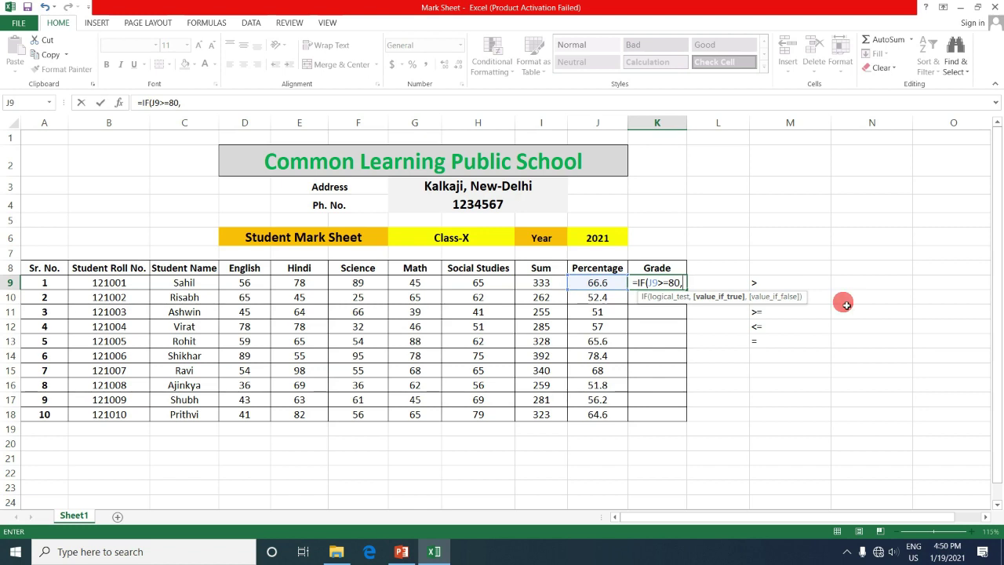
{"action": "type", "text": "\""}
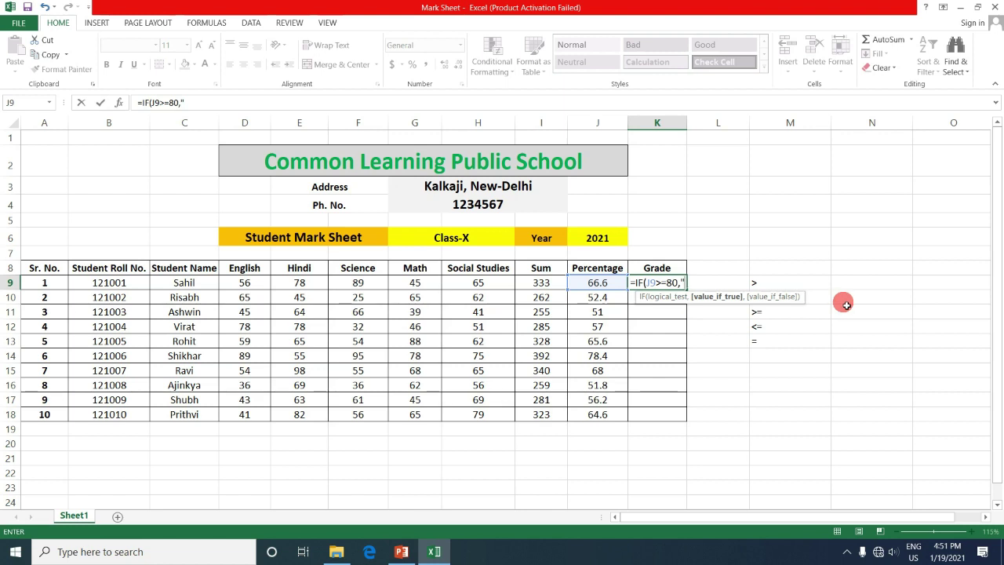
{"action": "type", "text": "A+"}
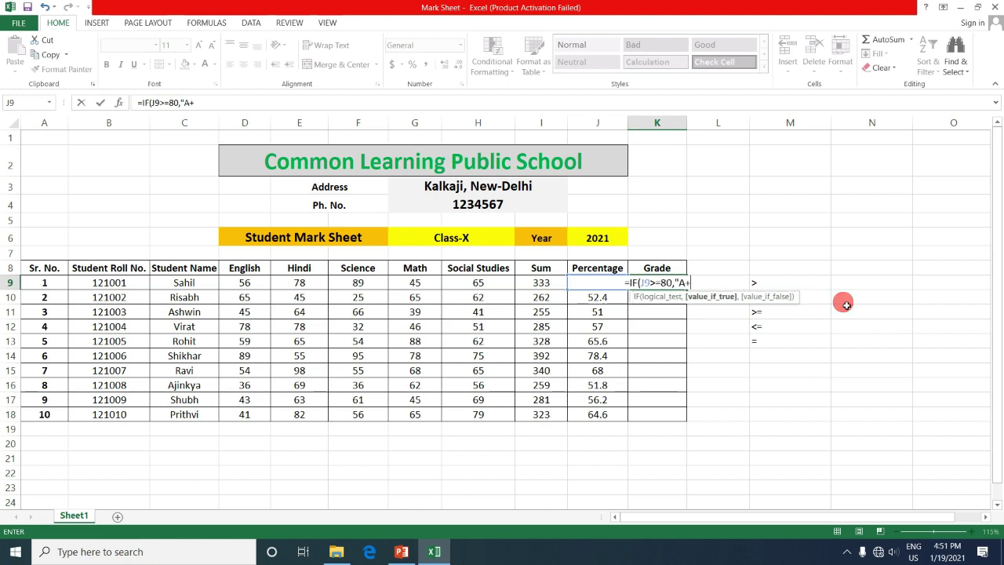
{"action": "type", "text": "\""}
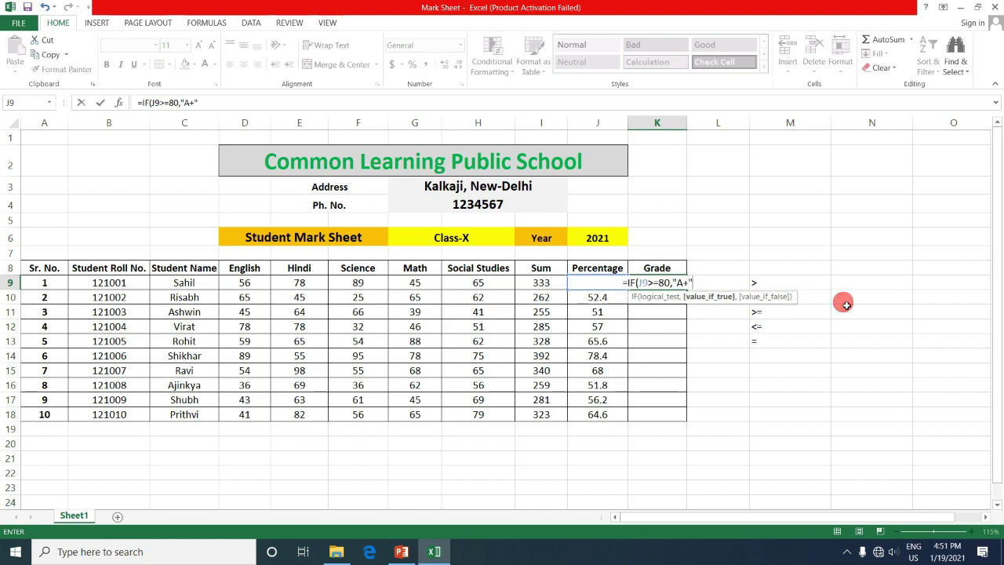
{"action": "type", "text": ","}
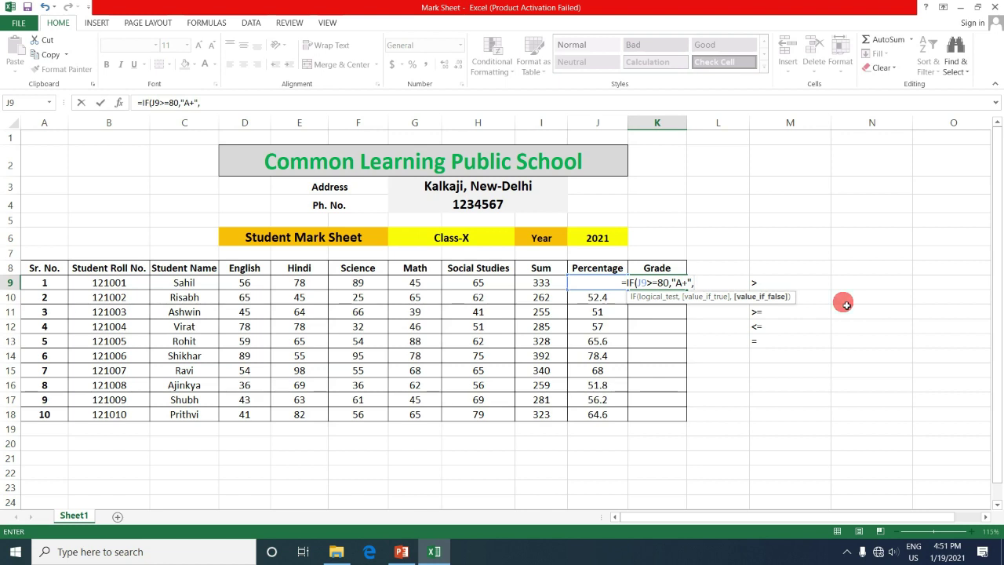
Nest a second IF as the value if false in K9's formula, returning "A" when J9>=70
{"action": "type", "text": "if"}
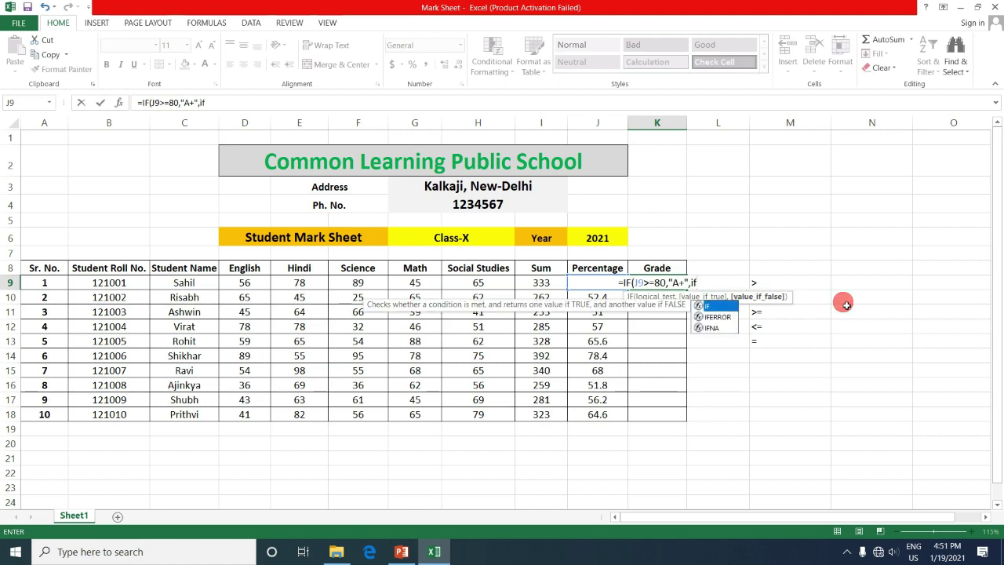
{"action": "key", "text": "Tab"}
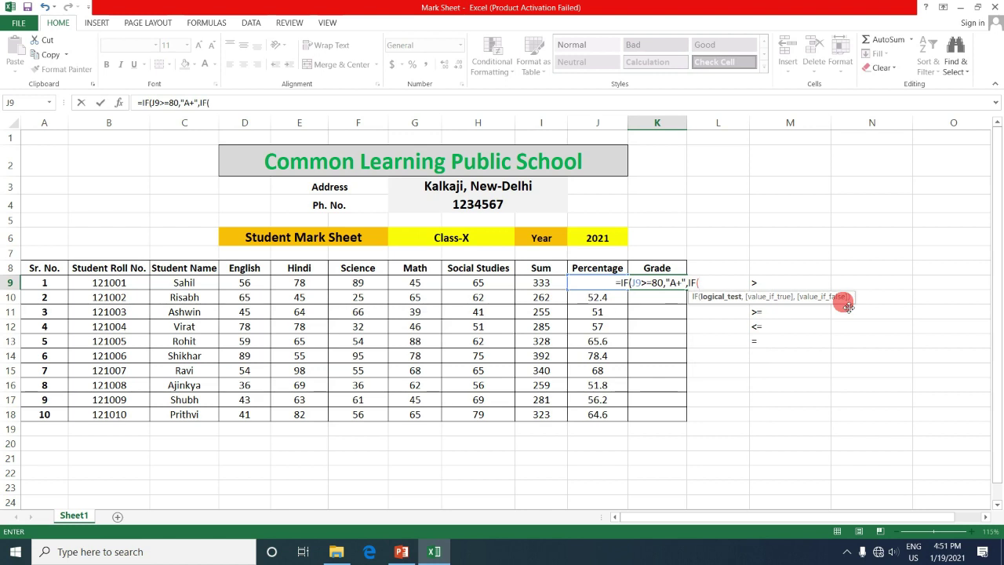
{"action": "type", "text": "J9>"}
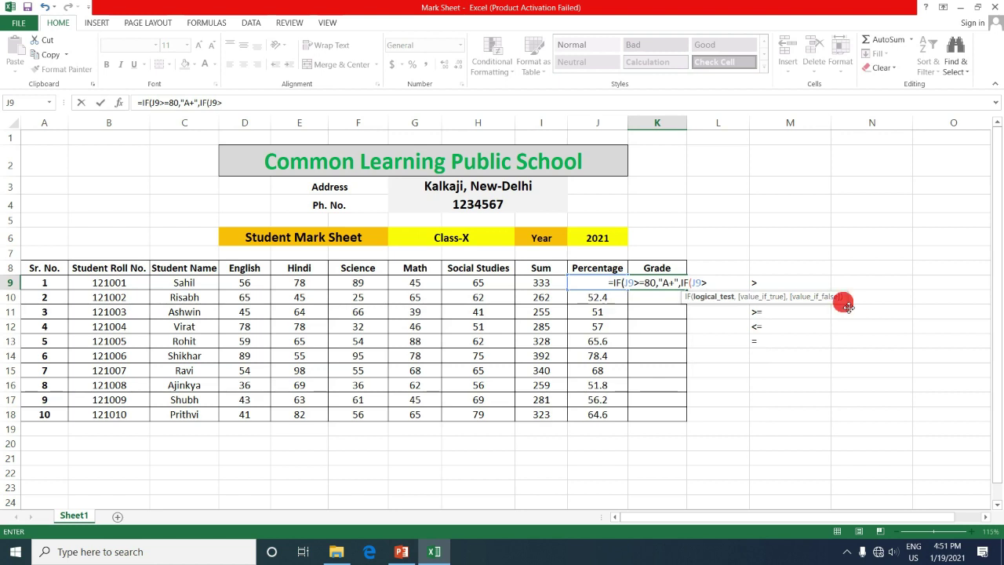
{"action": "type", "text": "=70"}
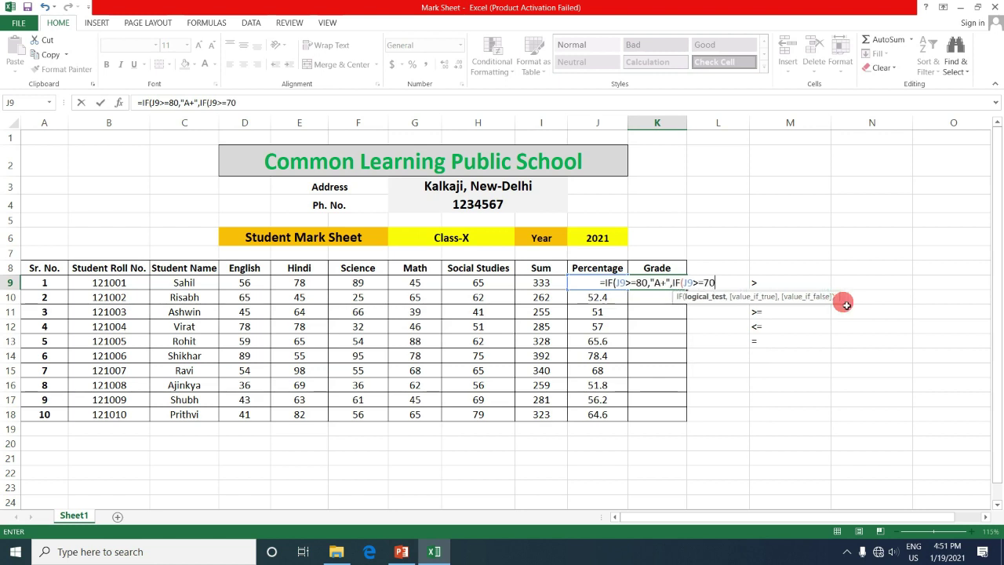
{"action": "type", "text": ",\""}
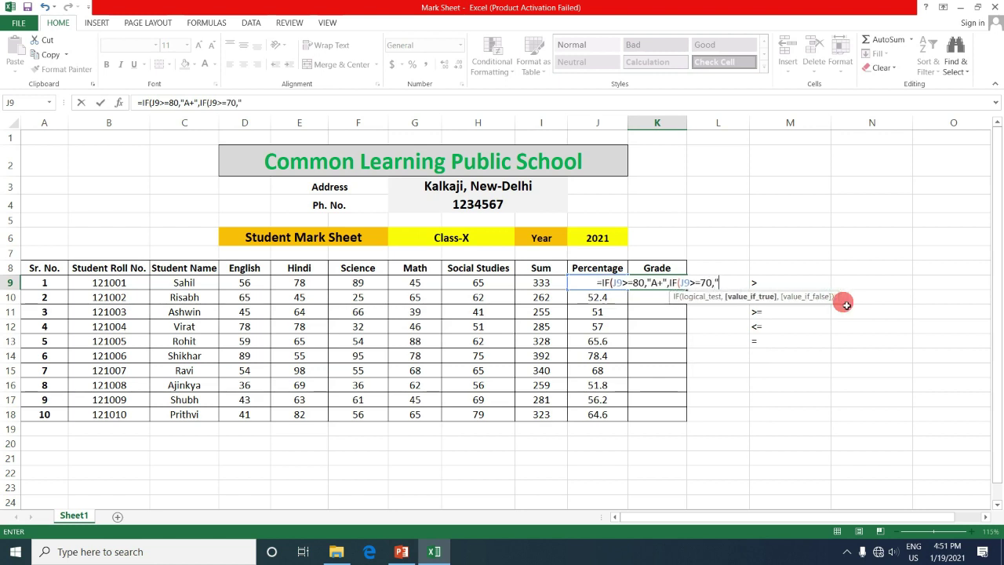
{"action": "type", "text": "A"}
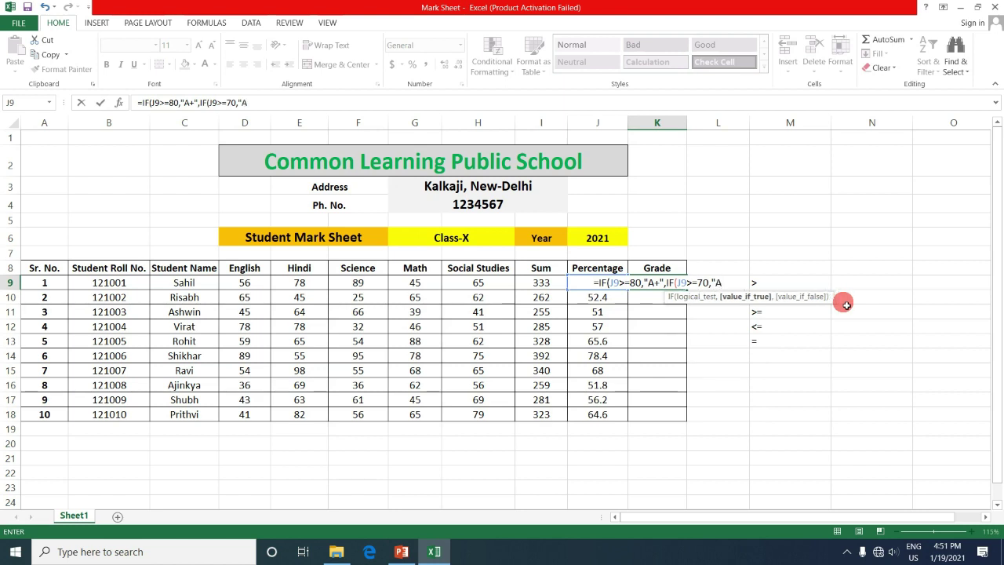
{"action": "type", "text": "\","}
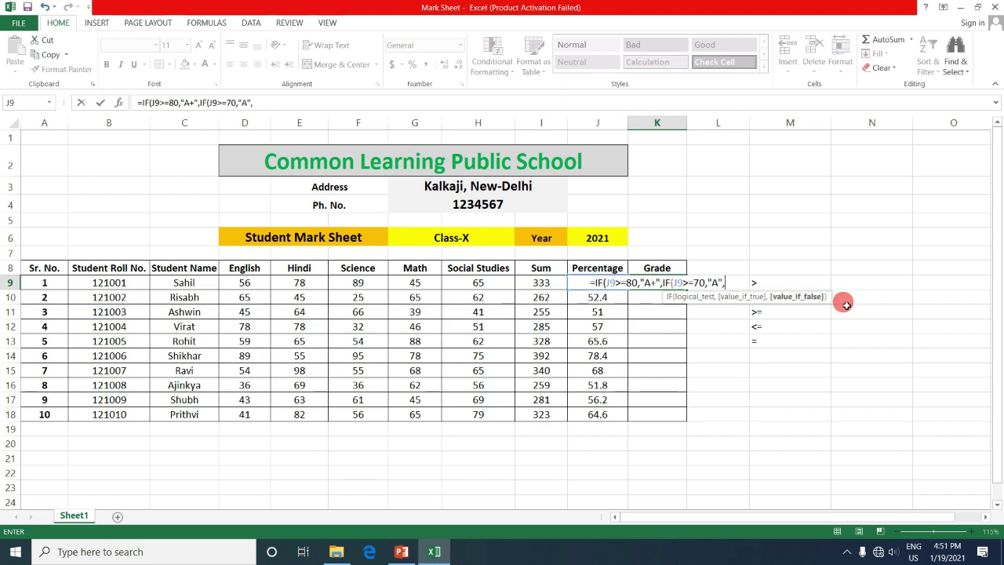
Nest a third IF in K9's grade formula, returning "B" when J9>=60
{"action": "type", "text": "if(J"}
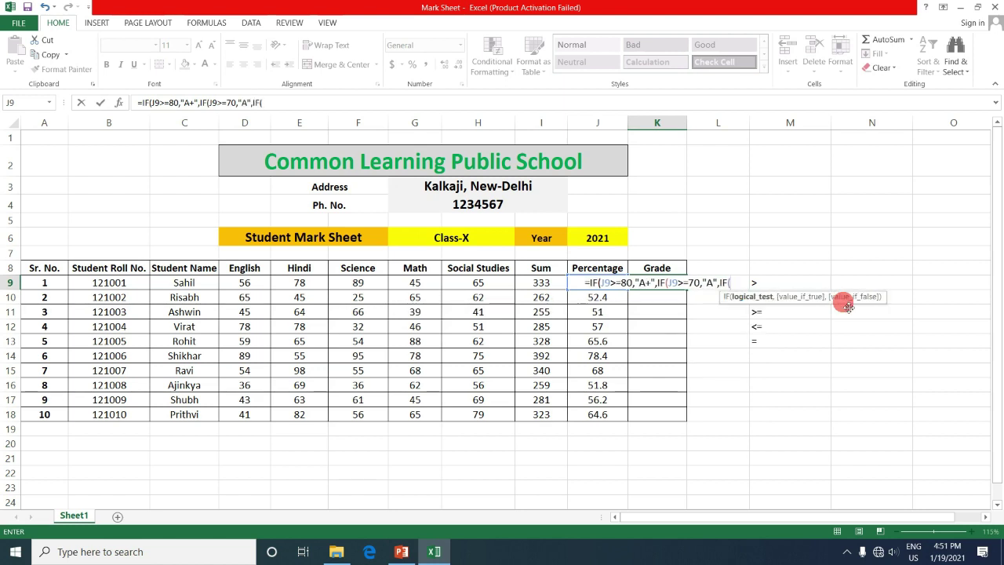
{"action": "type", "text": "9"}
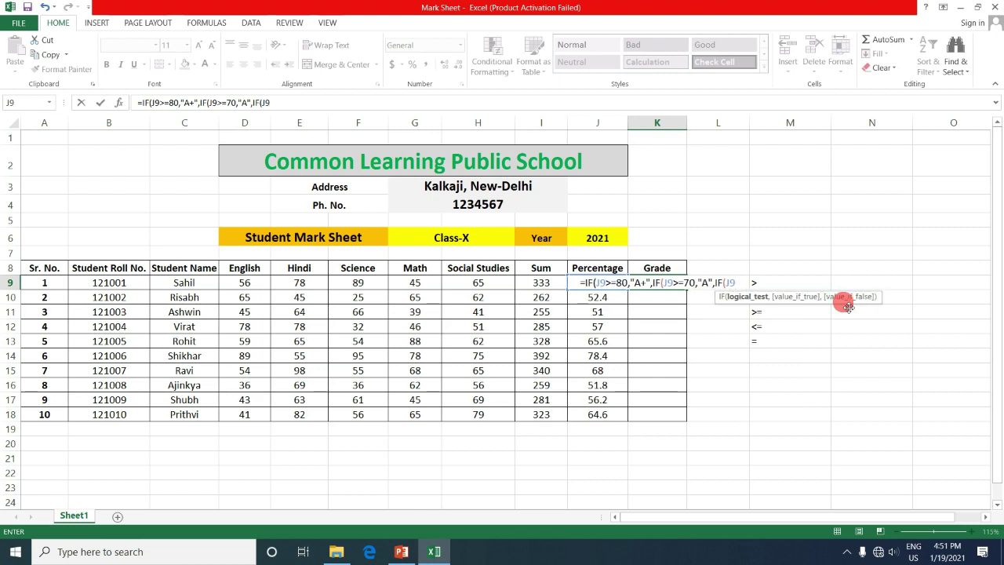
{"action": "type", "text": ">="}
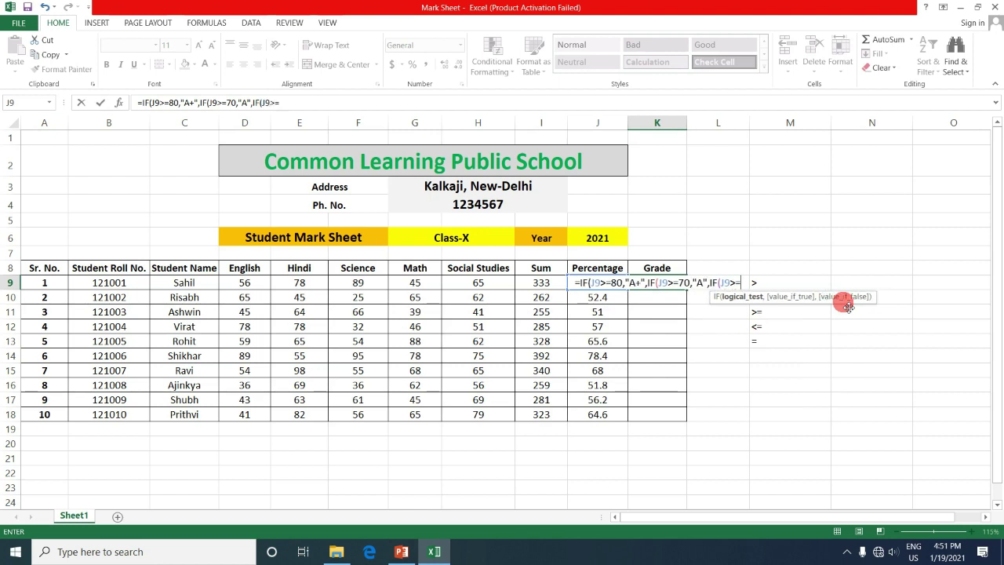
{"action": "type", "text": "60,"}
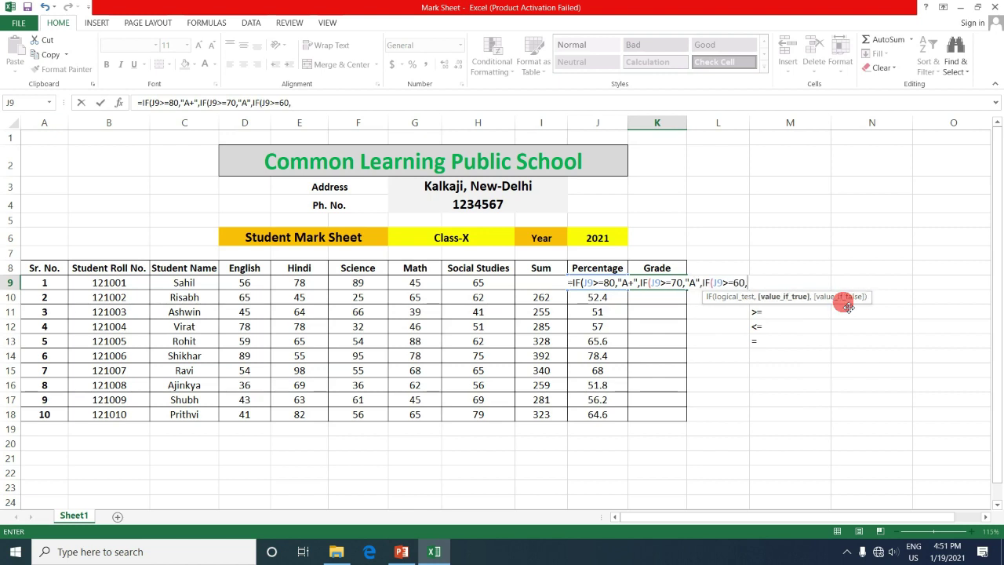
{"action": "type", "text": "\""}
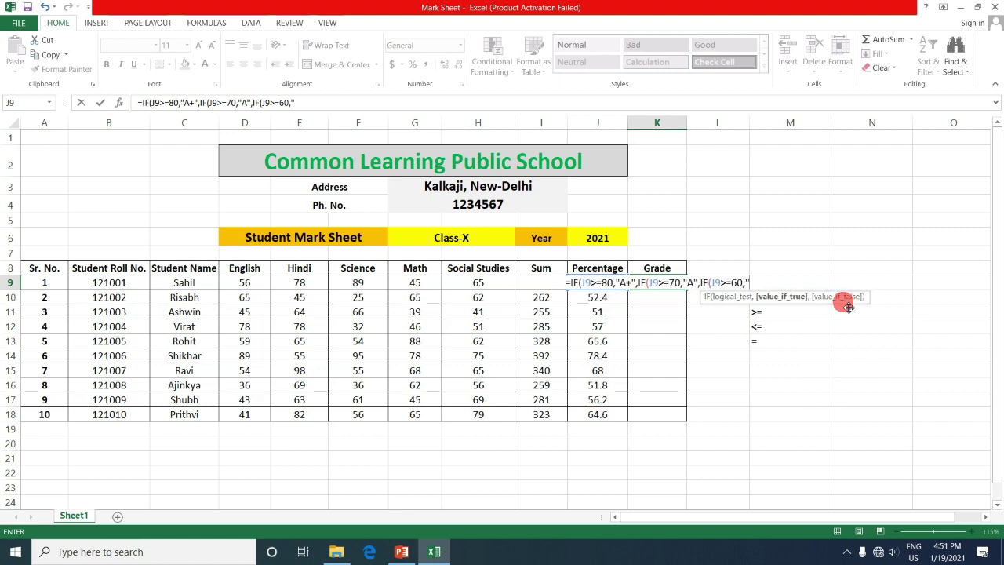
{"action": "type", "text": "B\","}
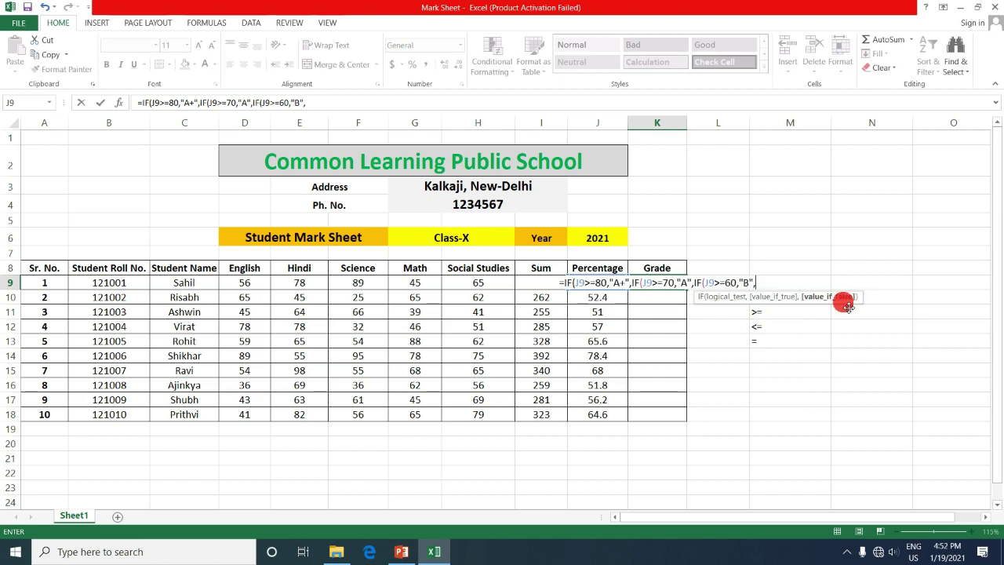
Nest a fourth IF in K9's grade formula, returning "C" when J9>=50
{"action": "type", "text": "if"}
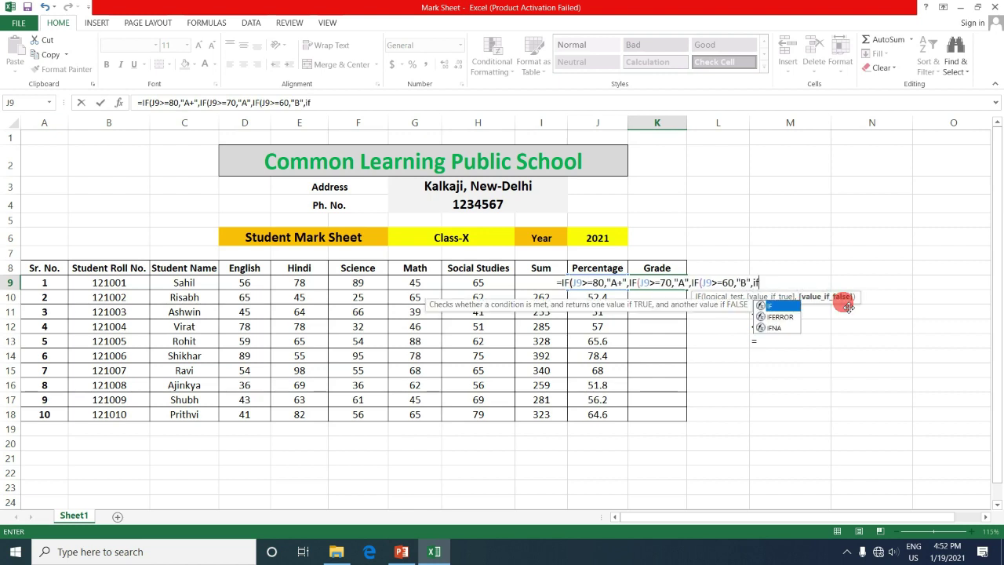
{"action": "key", "text": "Tab"}
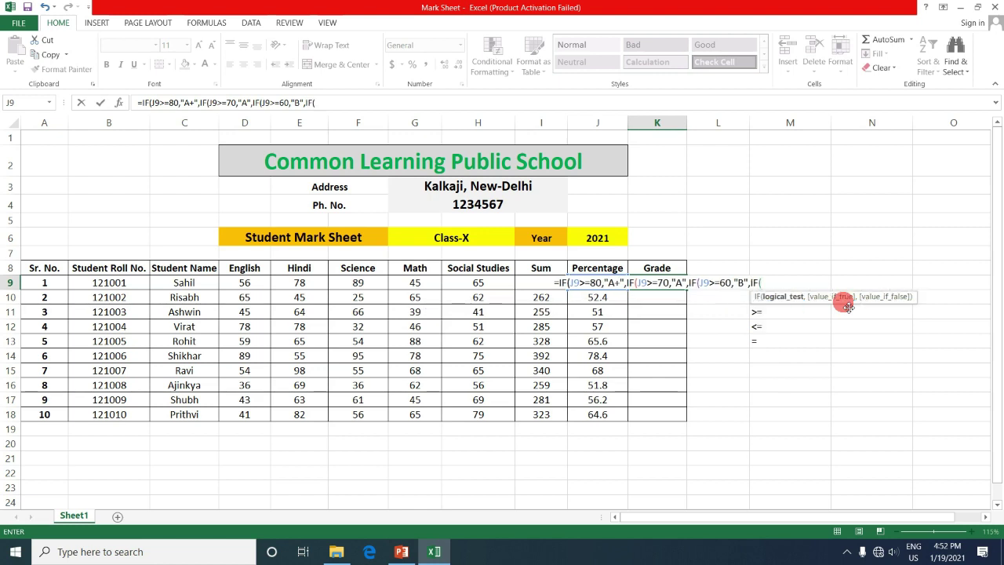
{"action": "type", "text": "J9>"}
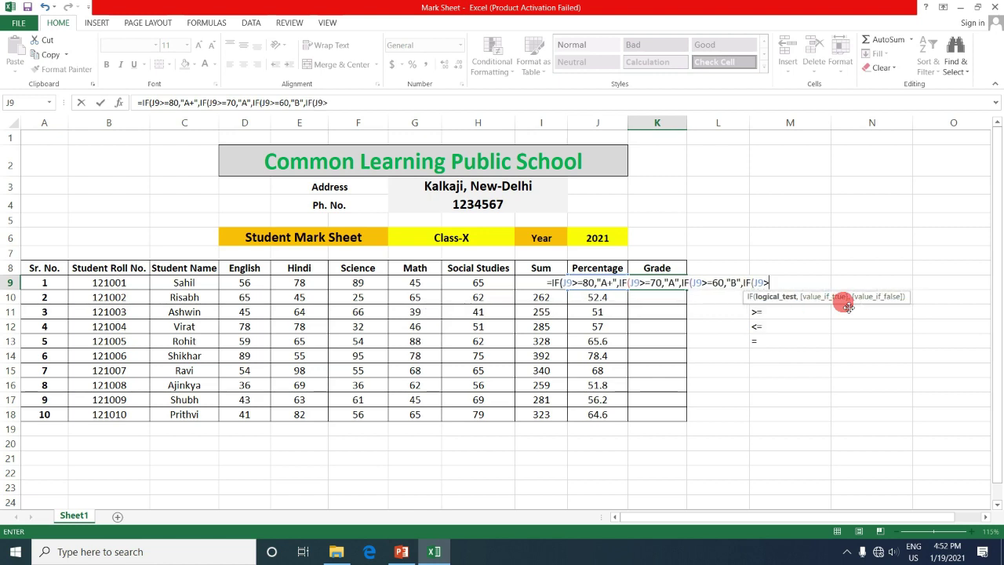
{"action": "type", "text": "=50"}
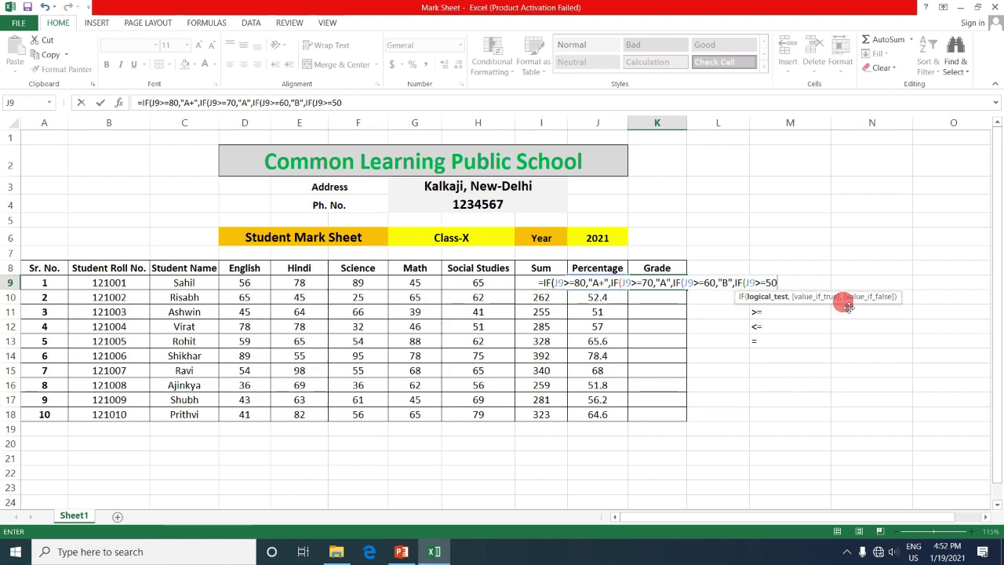
{"action": "type", "text": ",\""}
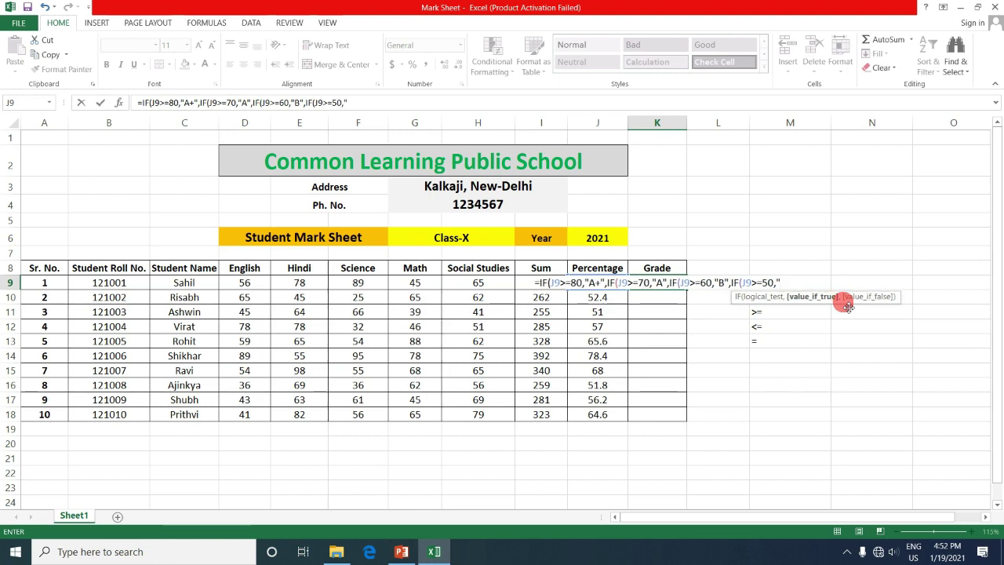
{"action": "type", "text": "C\""}
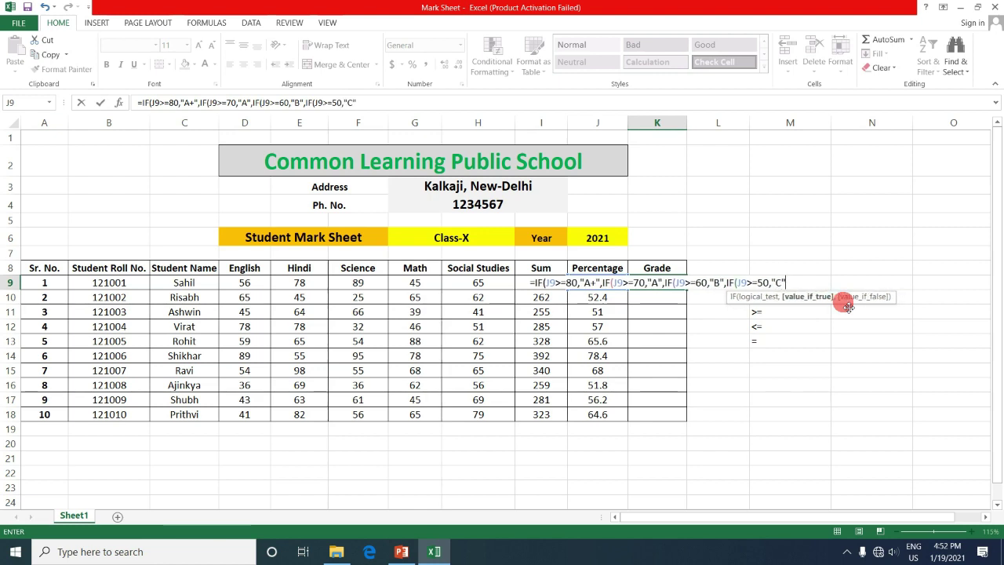
{"action": "type", "text": ","}
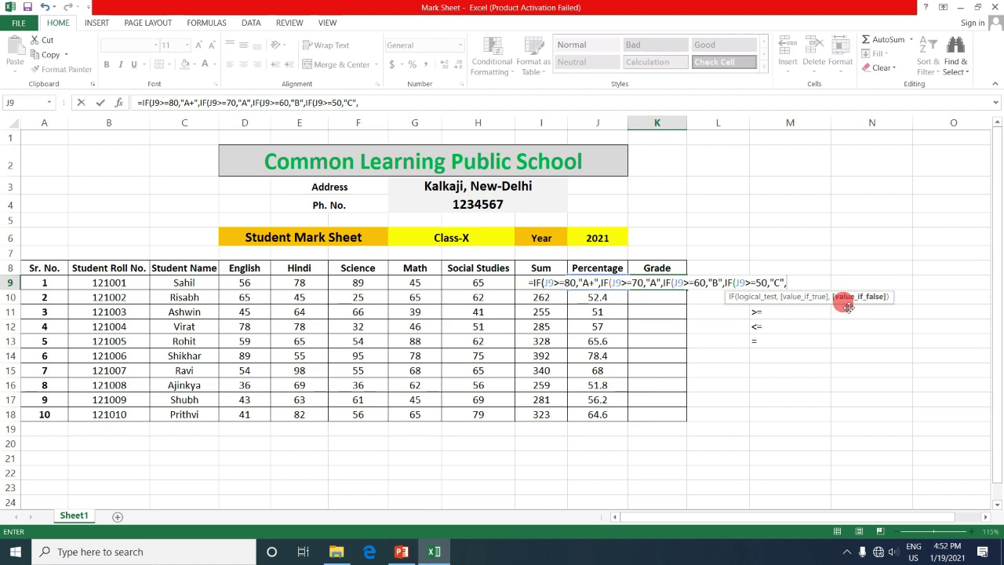
Nest a fifth IF in K9's grade formula, returning "D" when J9>=40
{"action": "type", "text": "IF("}
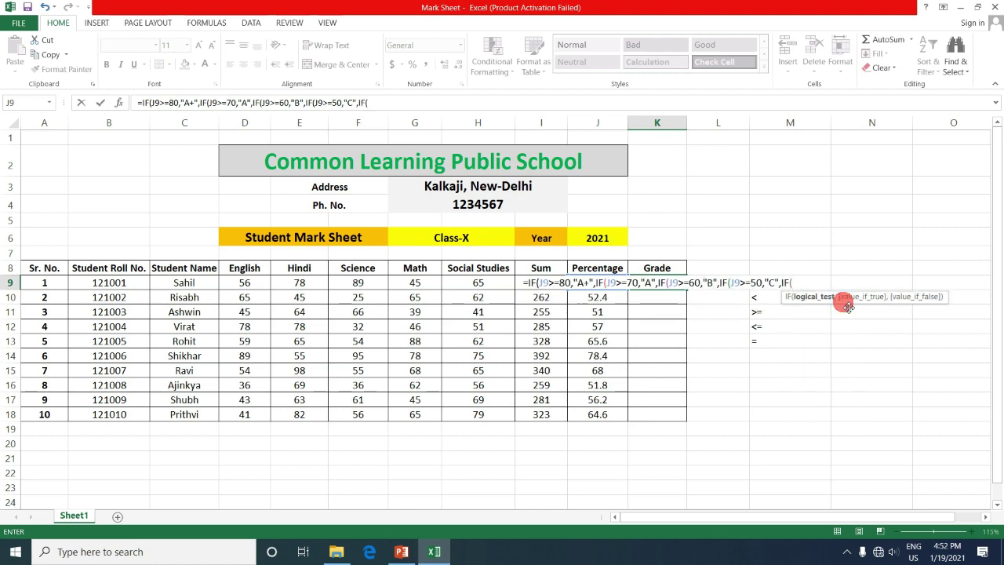
{"action": "type", "text": "J9"}
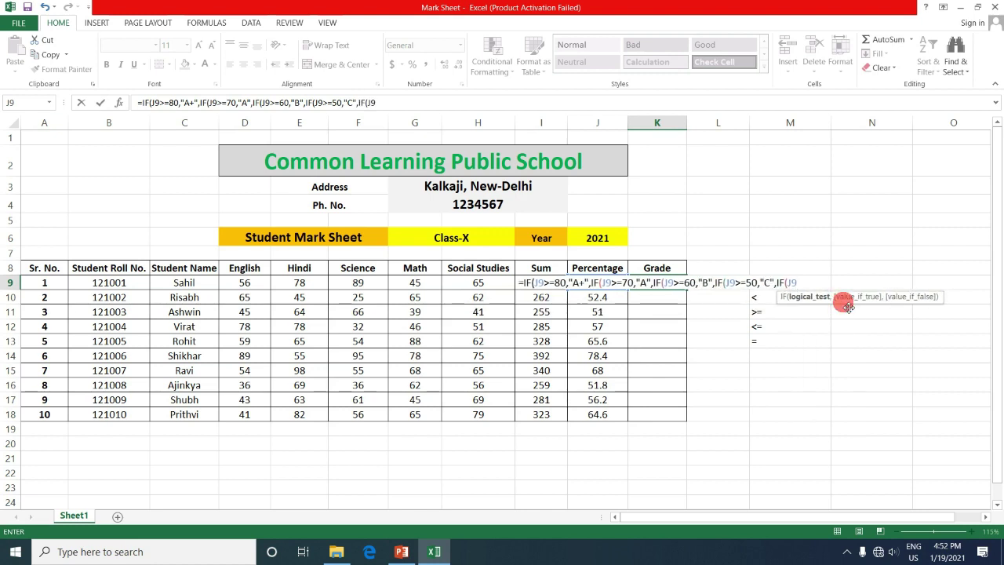
{"action": "type", "text": ">="}
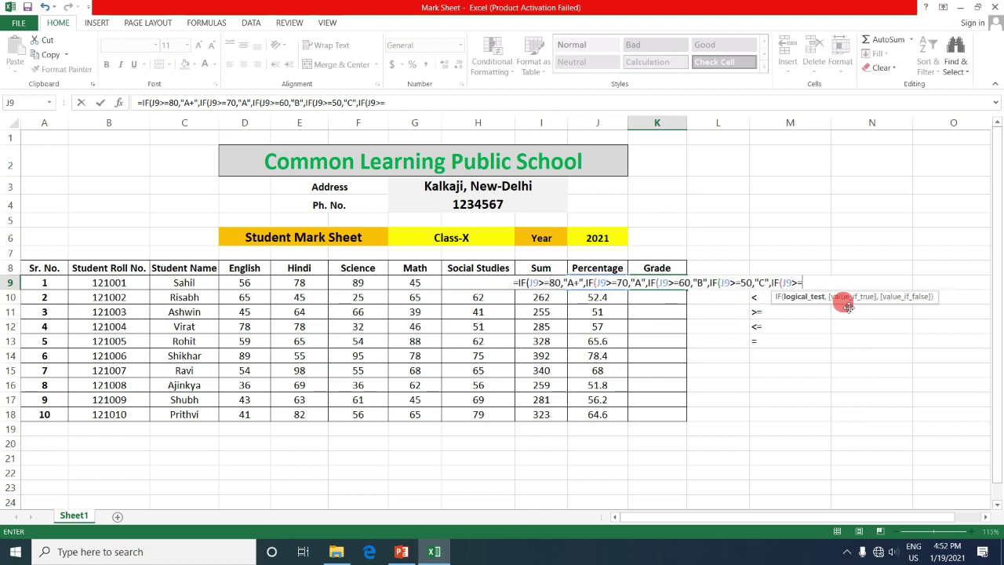
{"action": "type", "text": "40"}
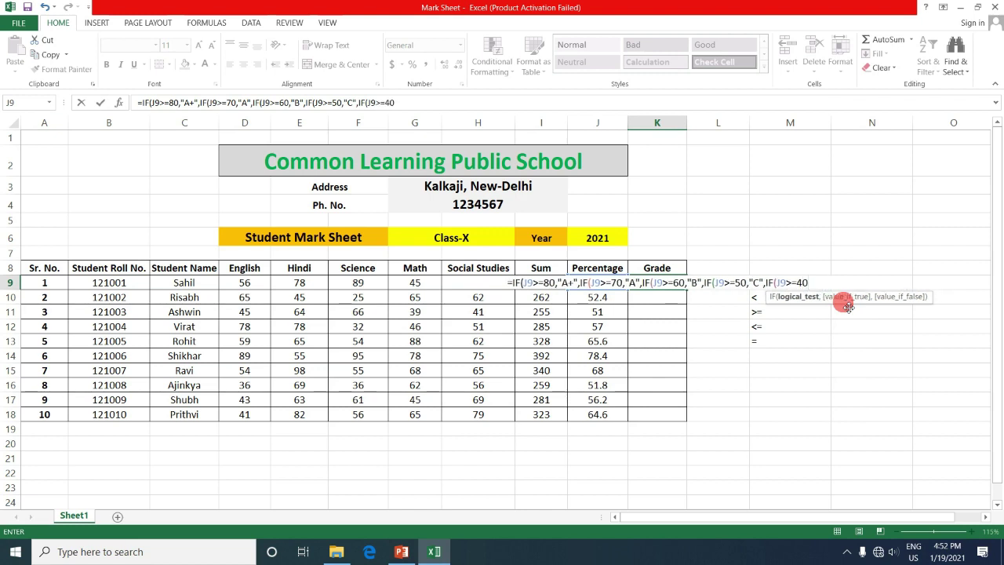
{"action": "type", "text": ",\""}
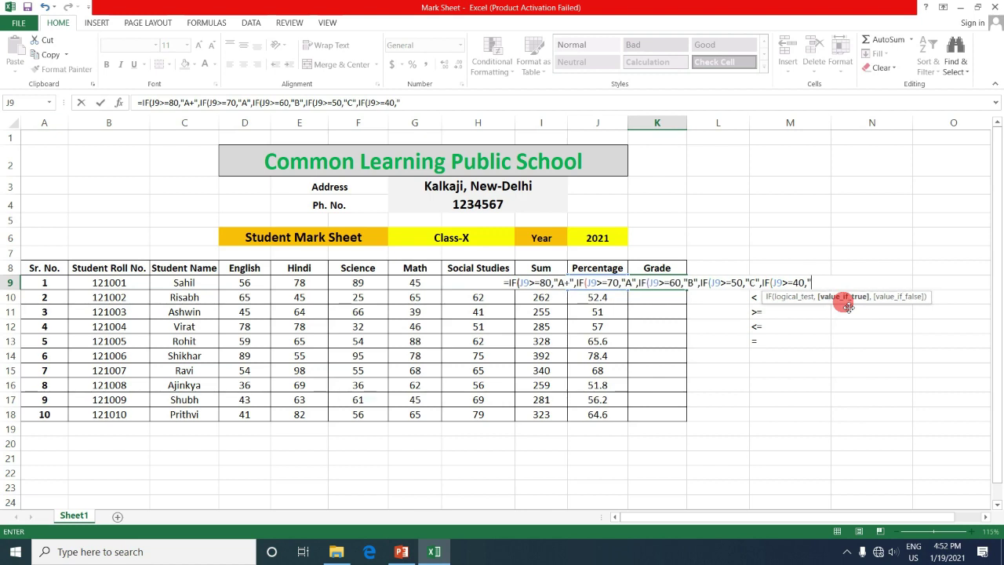
{"action": "type", "text": "D"}
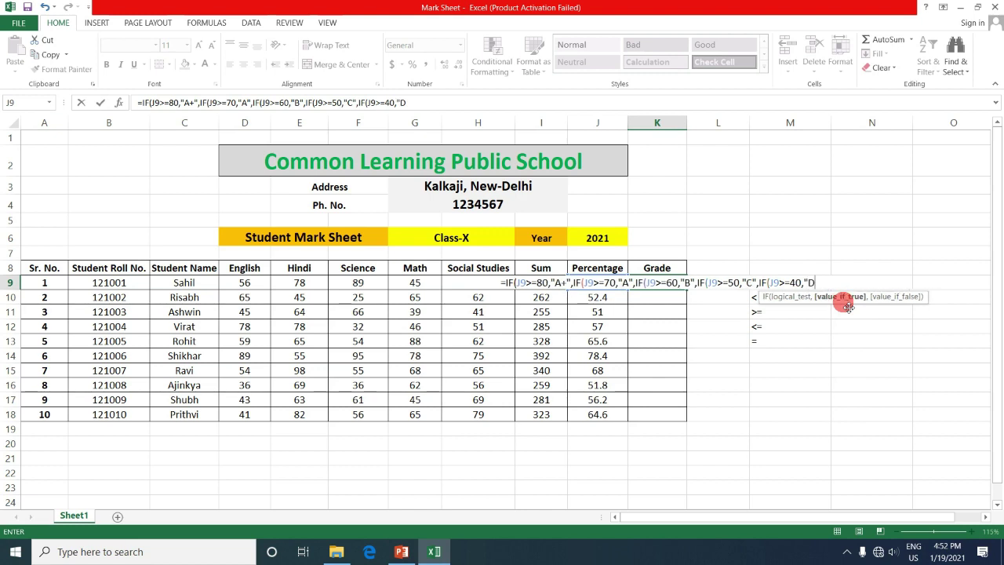
Nest a sixth IF in K9's grade formula, returning "FAIL" when J9<=39
{"action": "type", "text": "\",if"}
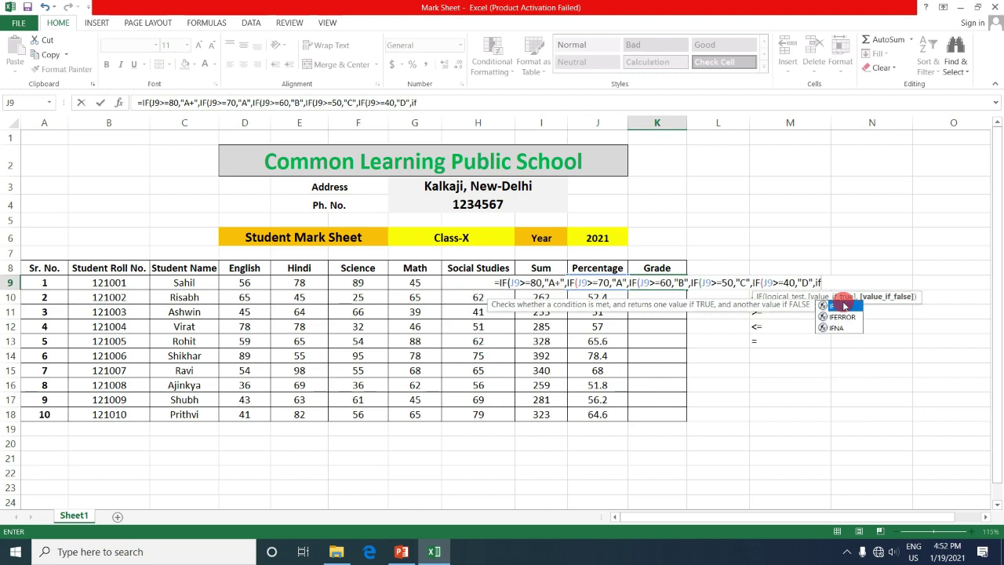
{"action": "double_click", "coordinate": [844, 305]}
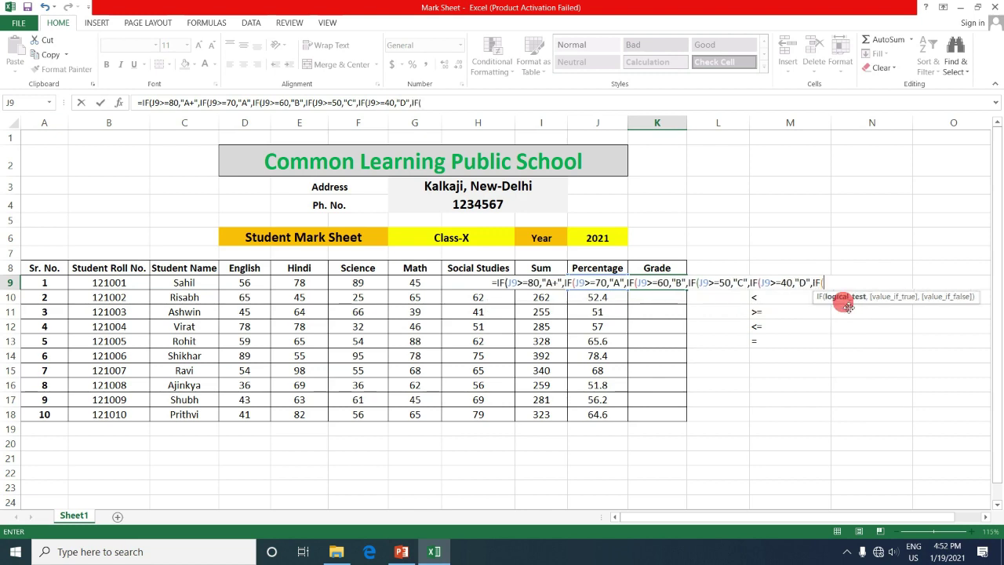
{"action": "type", "text": "J9"}
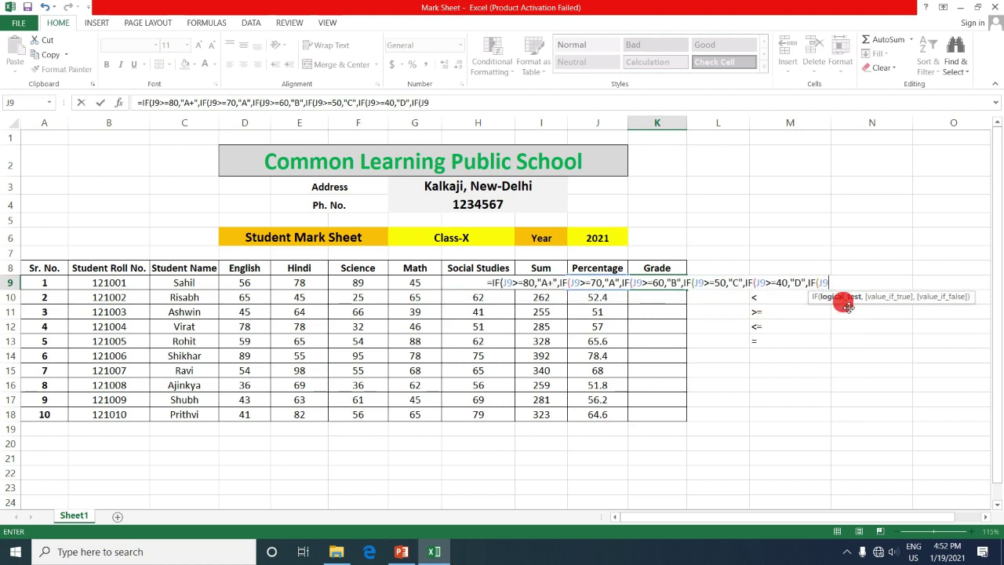
{"action": "type", "text": "<"}
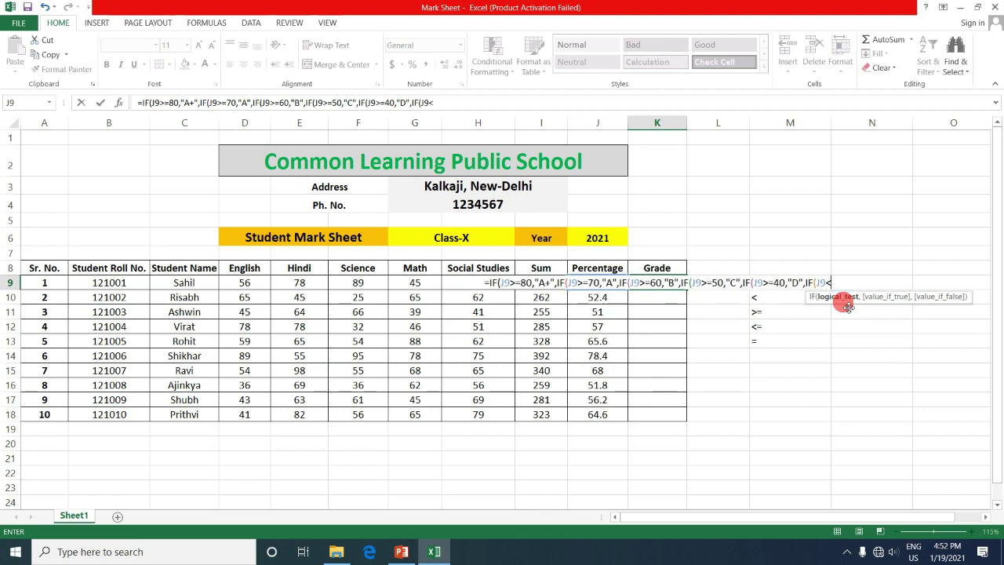
{"action": "type", "text": "="}
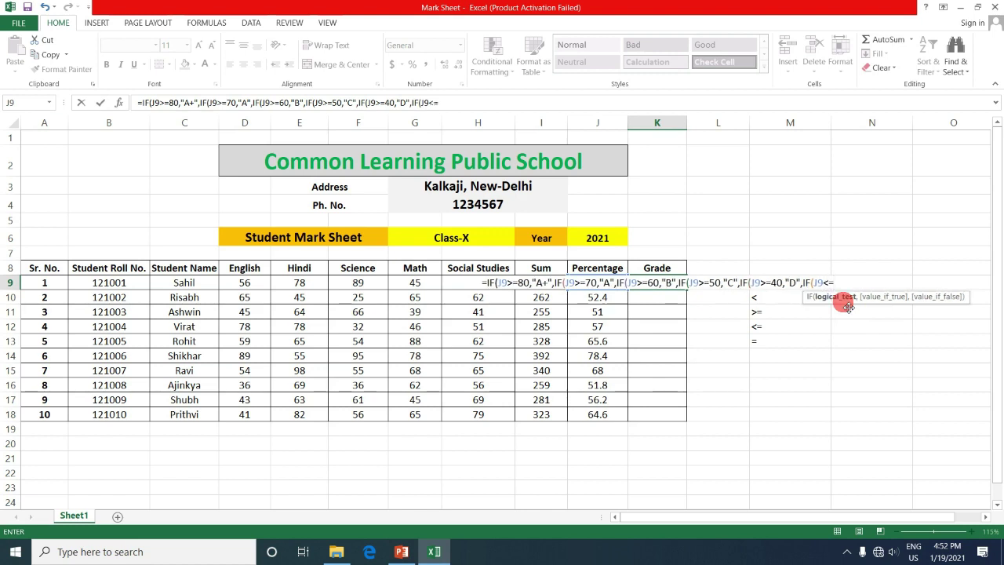
{"action": "type", "text": "39,"}
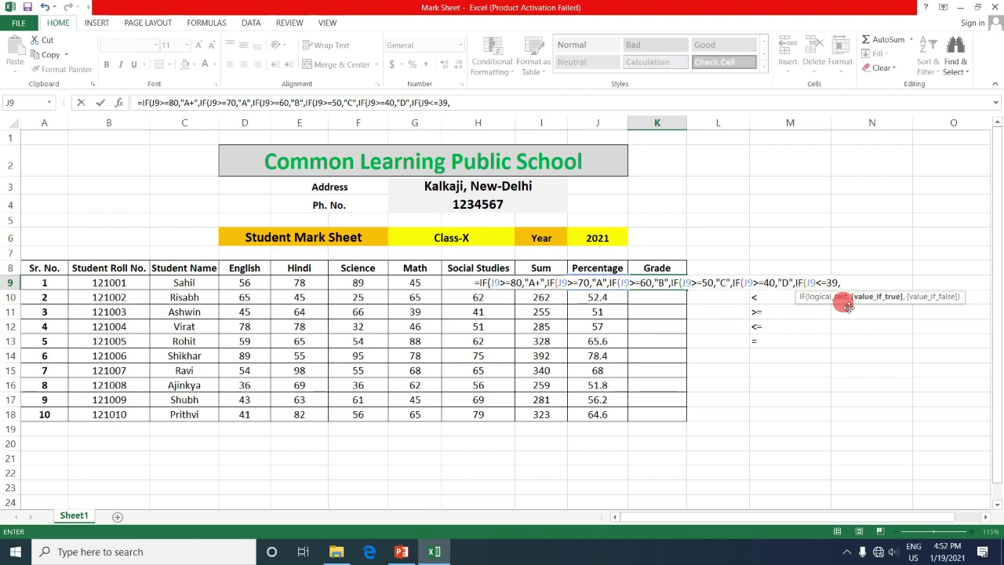
{"action": "type", "text": "\"FAIL"}
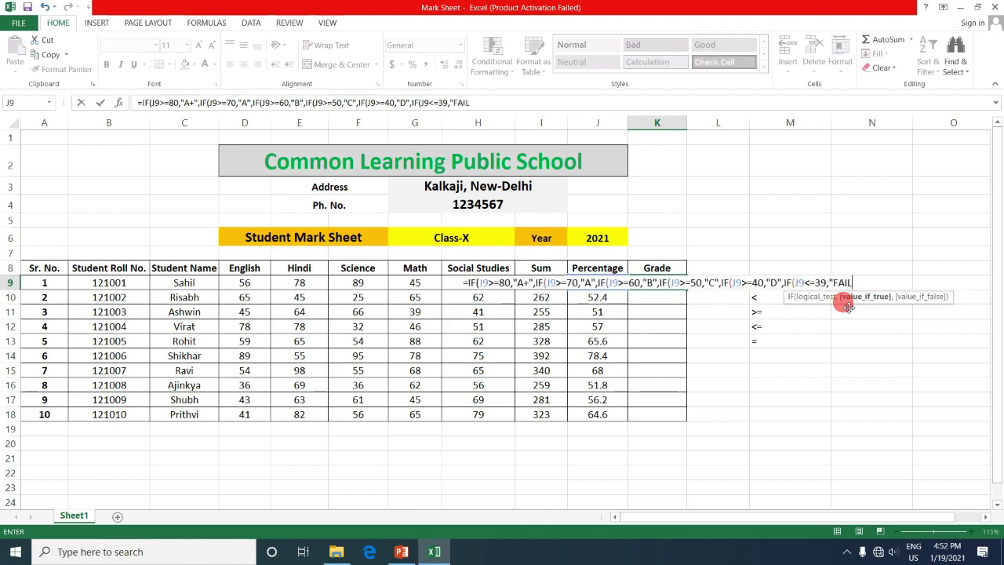
{"action": "type", "text": "\""}
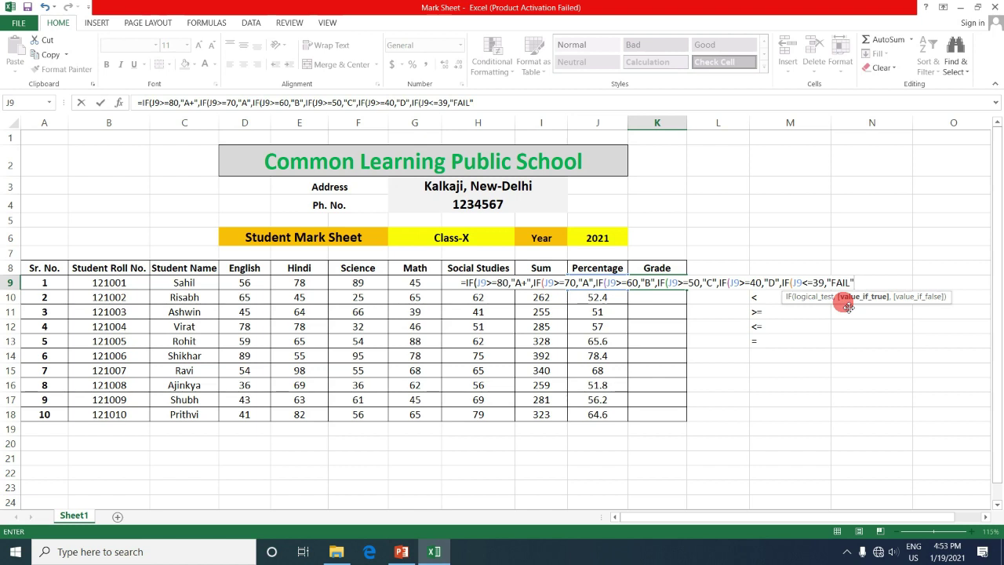
Close the brackets of all six nested IFs and enter the grade formula in K9
{"action": "type", "text": ")))"}
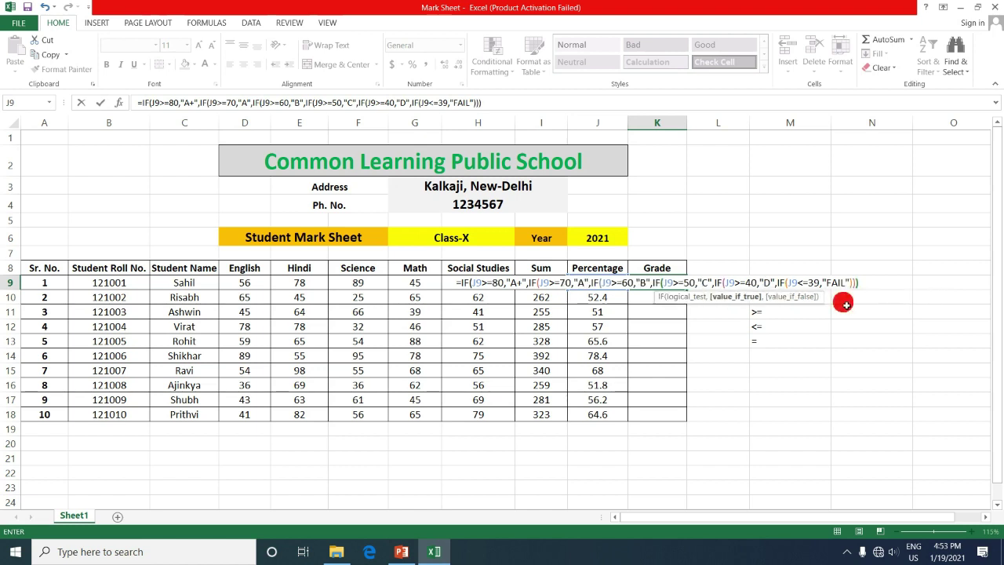
{"action": "type", "text": "))"}
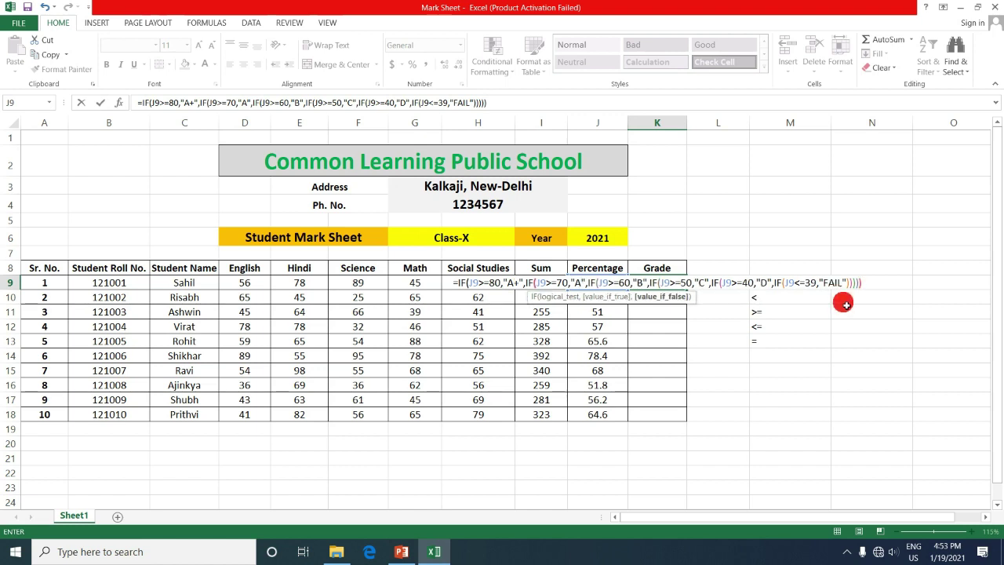
{"action": "type", "text": ")"}
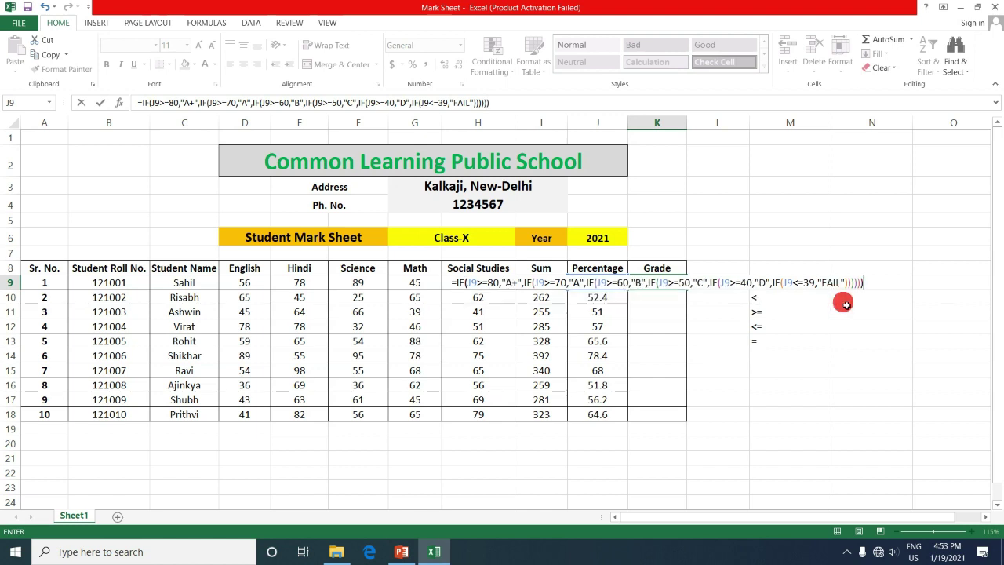
{"action": "key", "text": "Return"}
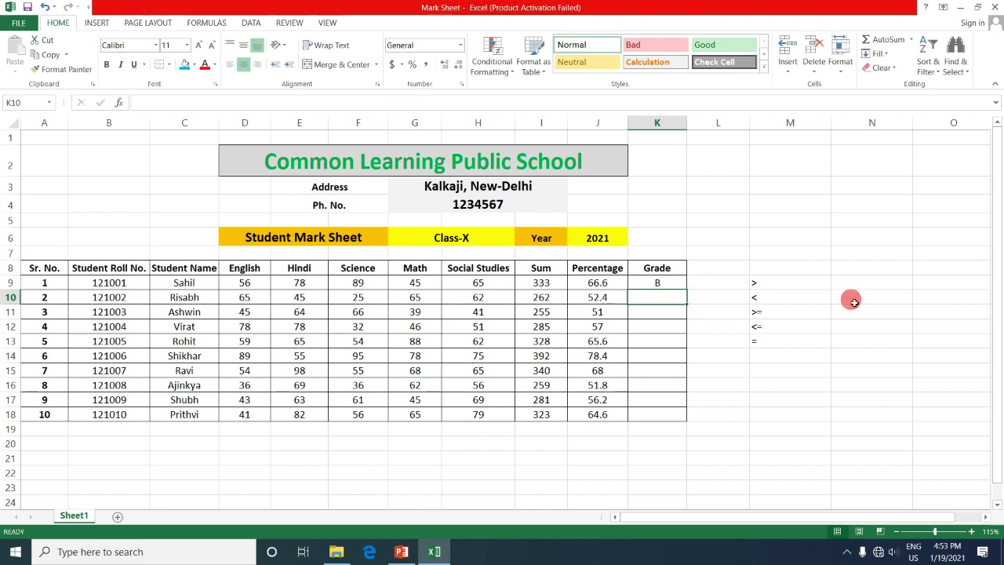
Fill K9's grade formula down the Grade column to K18
{"action": "left_click", "coordinate": [673, 285]}
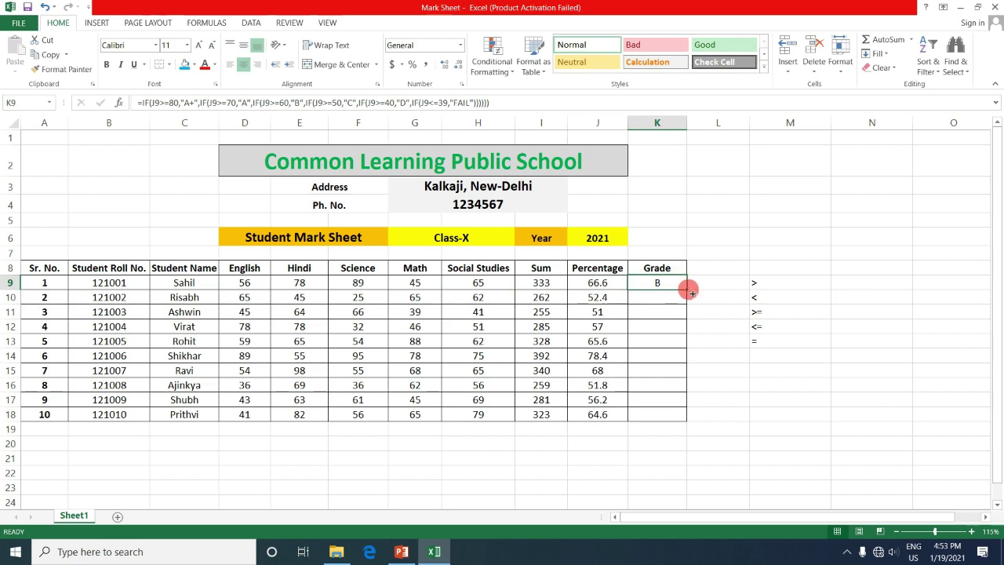
{"action": "double_click", "coordinate": [687, 290]}
{"action": "left_click", "coordinate": [662, 283]}
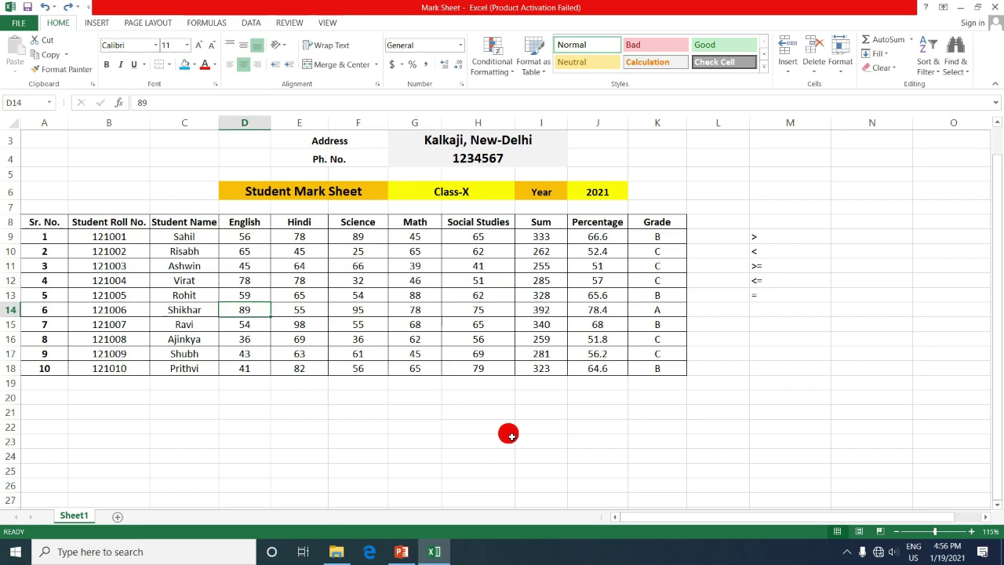
Set the English mark in D11 to 10 to test the grade formula
{"action": "scroll", "coordinate": [510, 429], "scroll_direction": "up", "scroll_amount": 1}
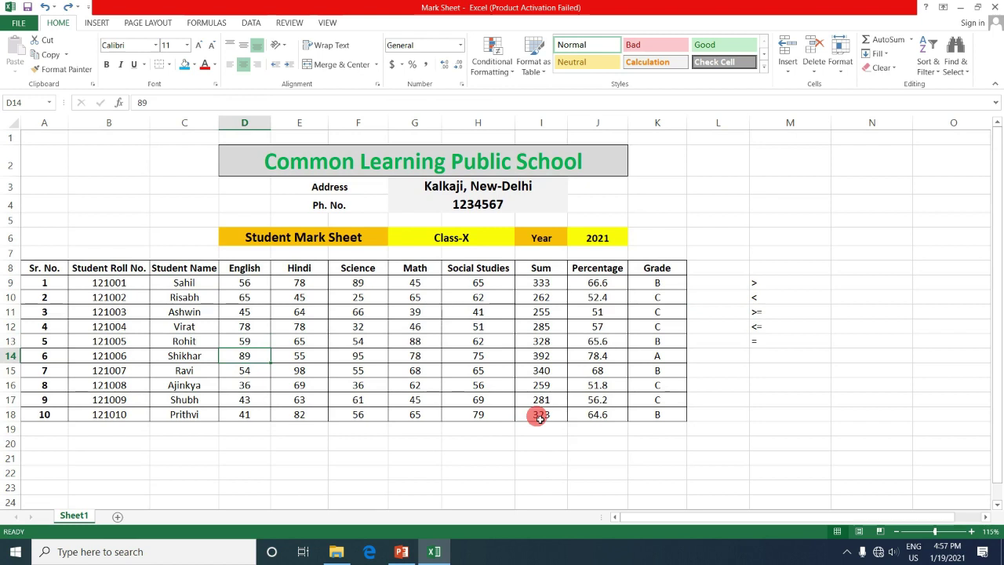
{"action": "left_click", "coordinate": [219, 315]}
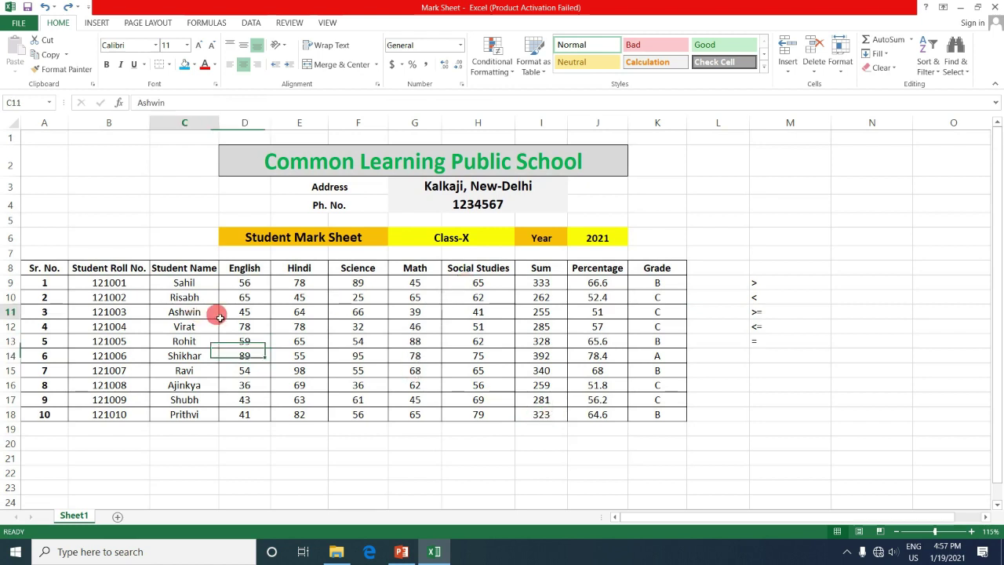
{"action": "left_click", "coordinate": [239, 314]}
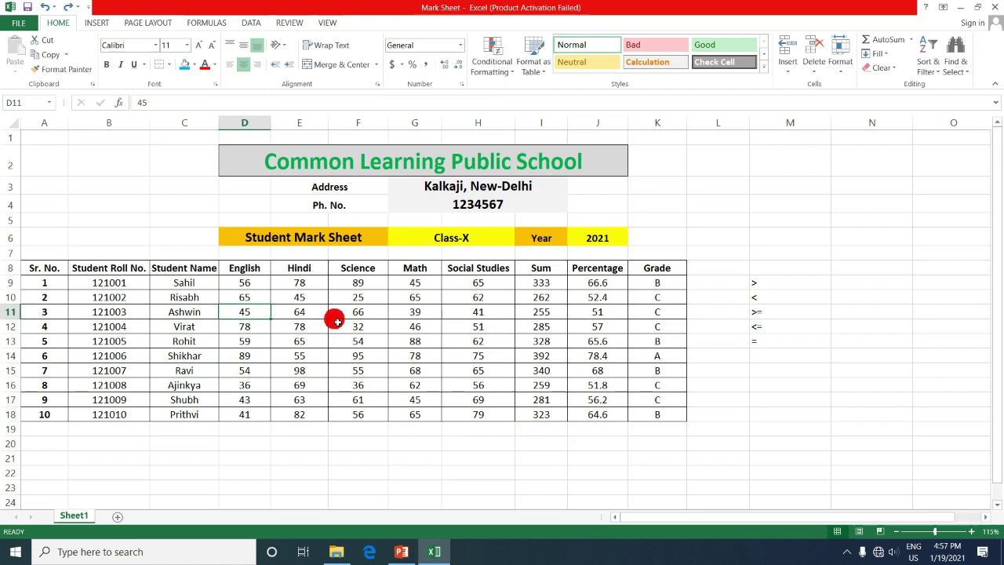
{"action": "type", "text": "1"}
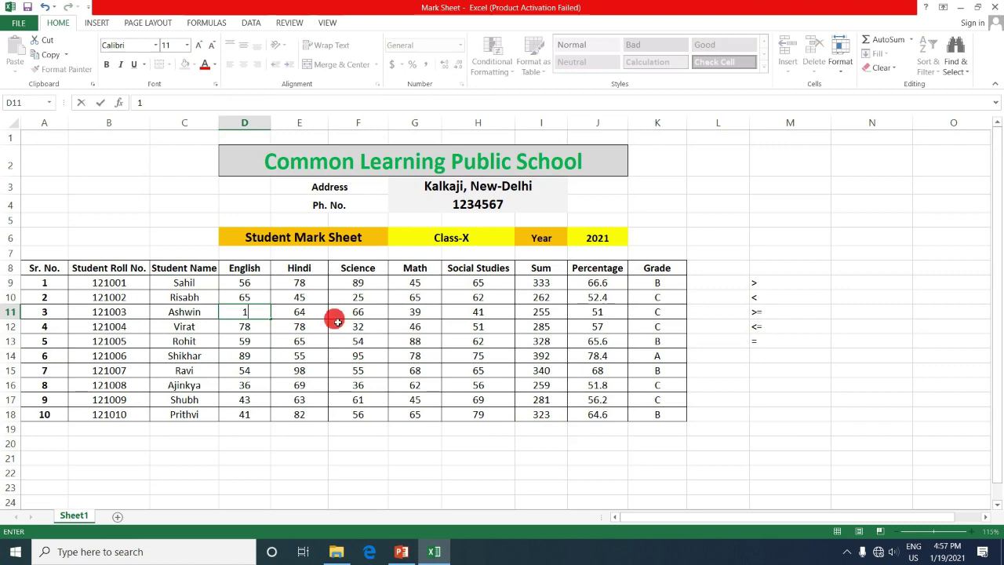
{"action": "type", "text": "0"}
{"action": "key", "text": "Return"}
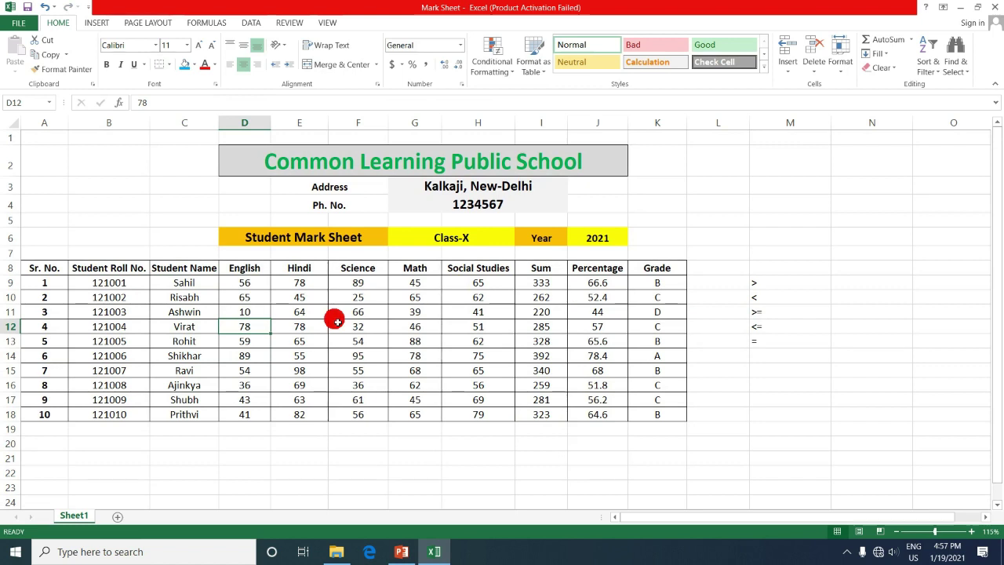
Set the English and Hindi marks in D11 and E11 to 0 to test the FAIL grade
{"action": "key", "text": "Up"}
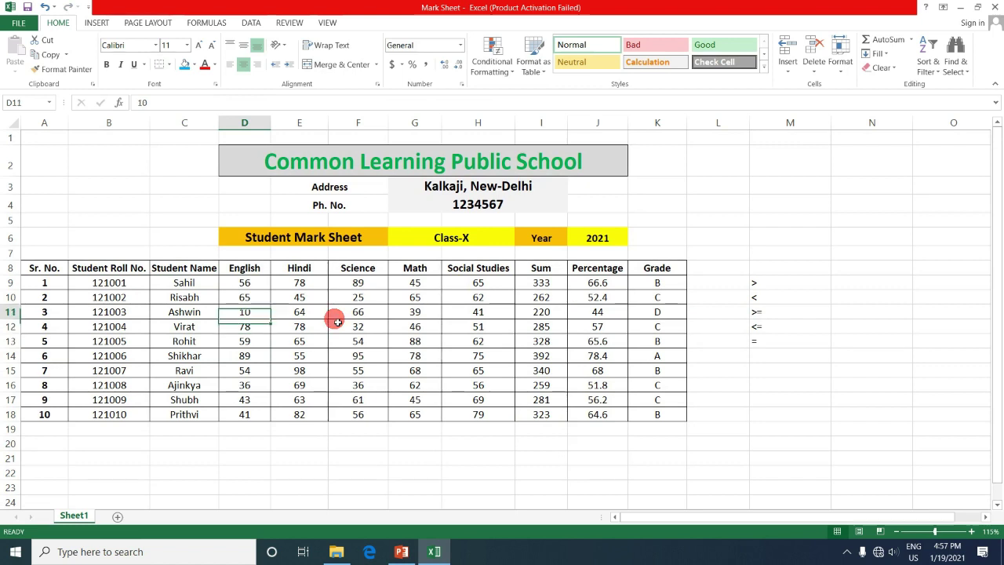
{"action": "type", "text": "00"}
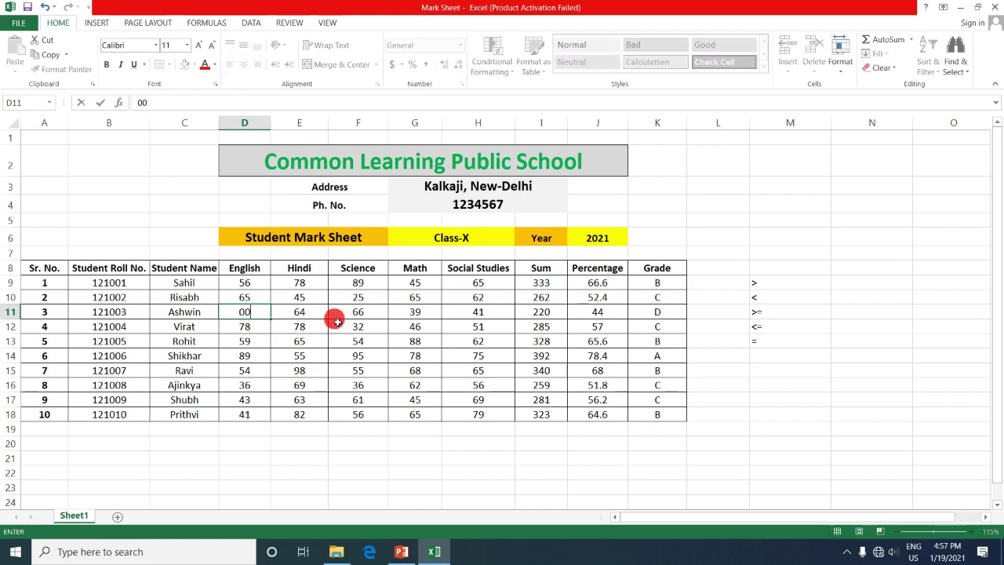
{"action": "key", "text": "Tab"}
{"action": "type", "text": "00"}
{"action": "key", "text": "Tab"}
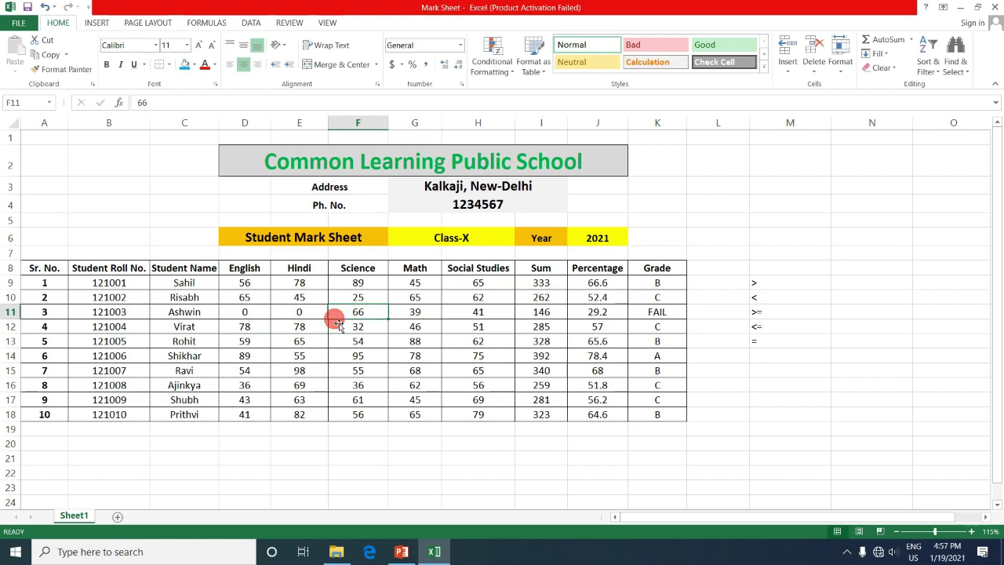
{"action": "key", "text": "Left"}
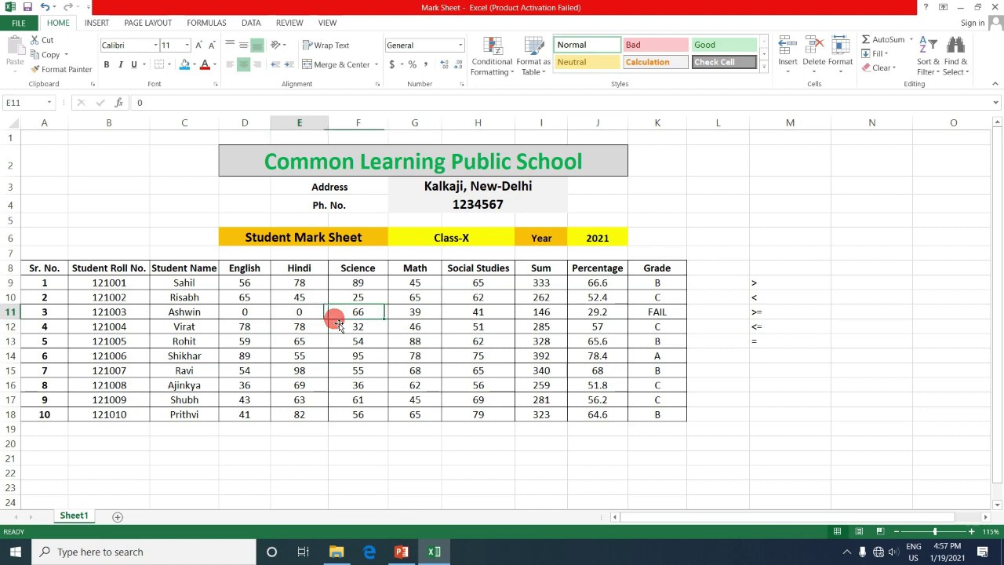
{"action": "key", "text": "Left"}
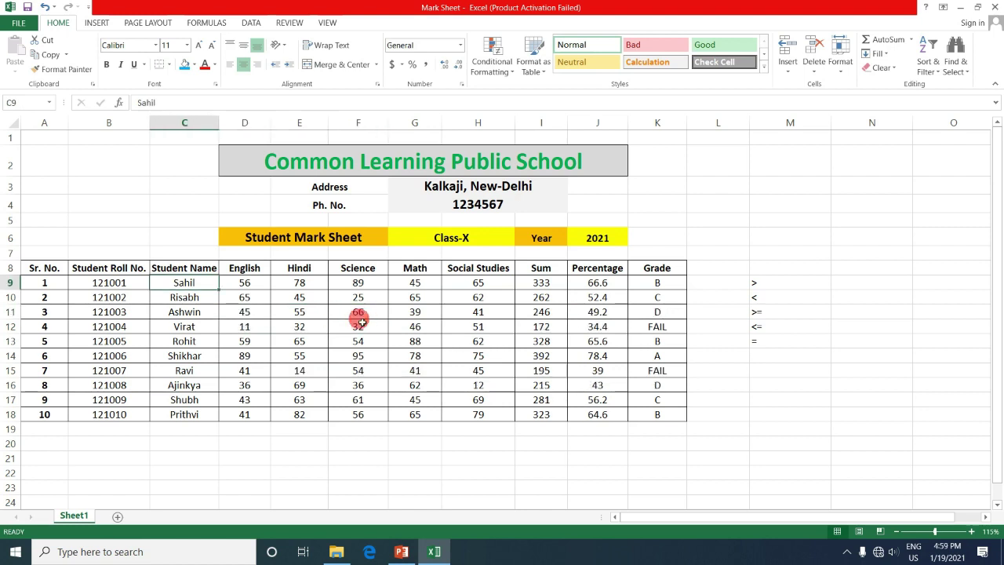
{"action": "left_click", "coordinate": [362, 322]}
{"action": "left_click", "coordinate": [361, 322]}
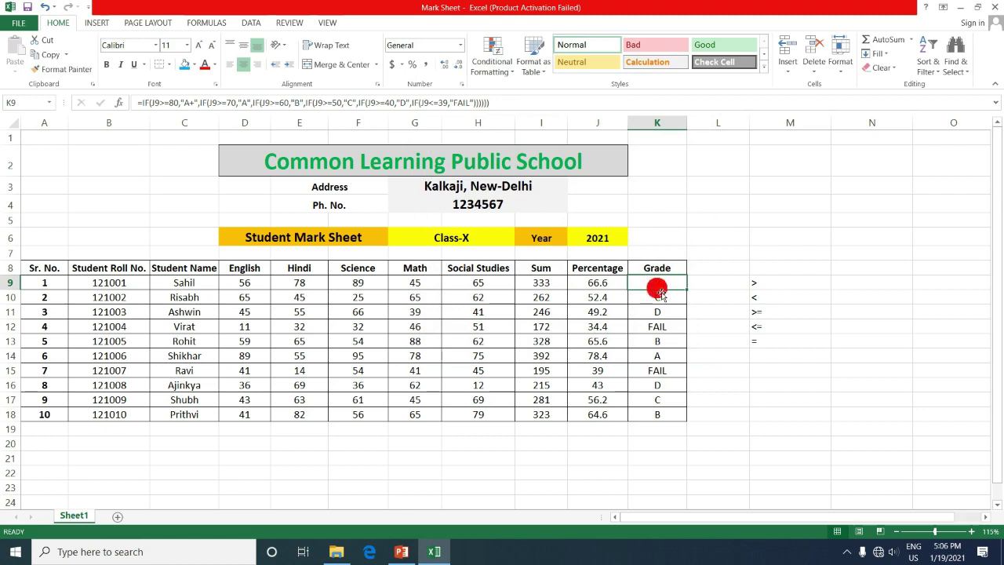
Start a new conditional formatting rule for the whole Grade column K, using the rule type Format only cells that contain
{"action": "left_click_drag", "start_coordinate": [686, 290], "coordinate": [676, 420]}
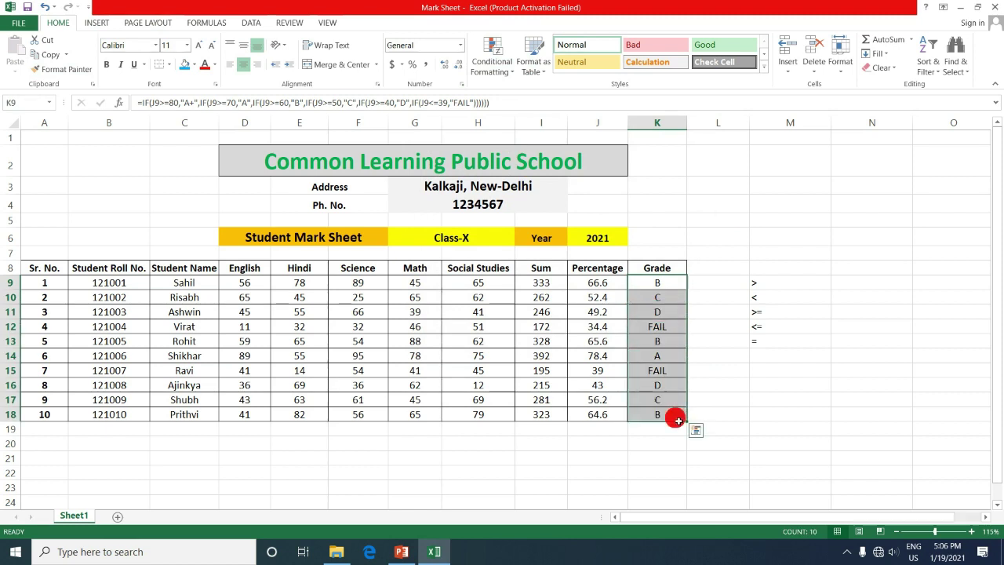
{"action": "left_click", "coordinate": [674, 124]}
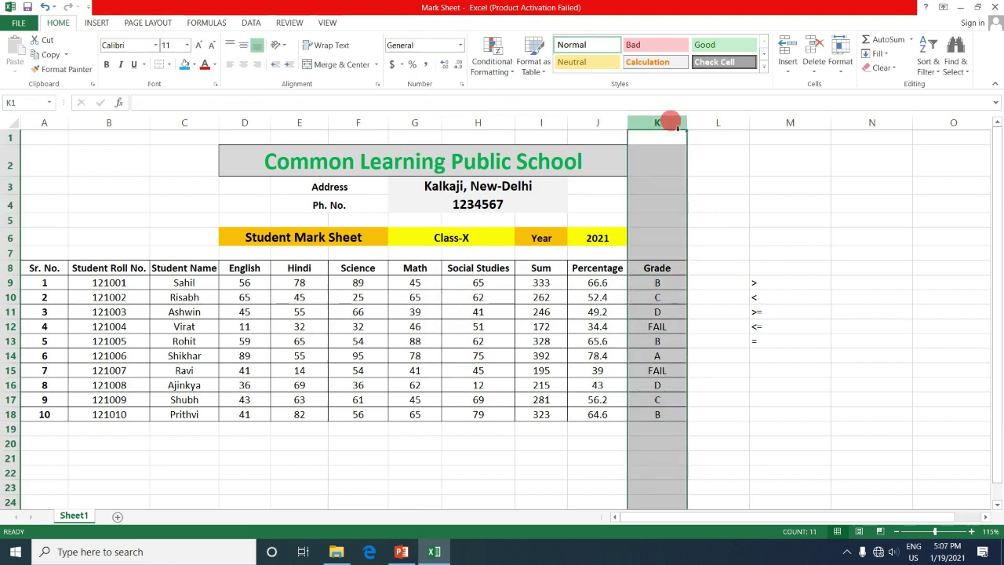
{"action": "left_click", "coordinate": [502, 63]}
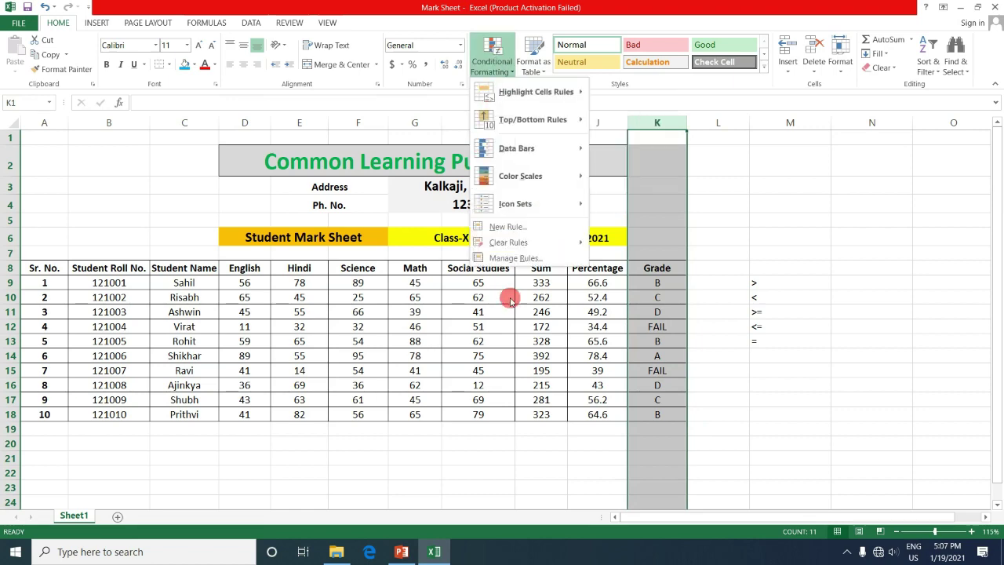
{"action": "mouse_move", "coordinate": [499, 240]}
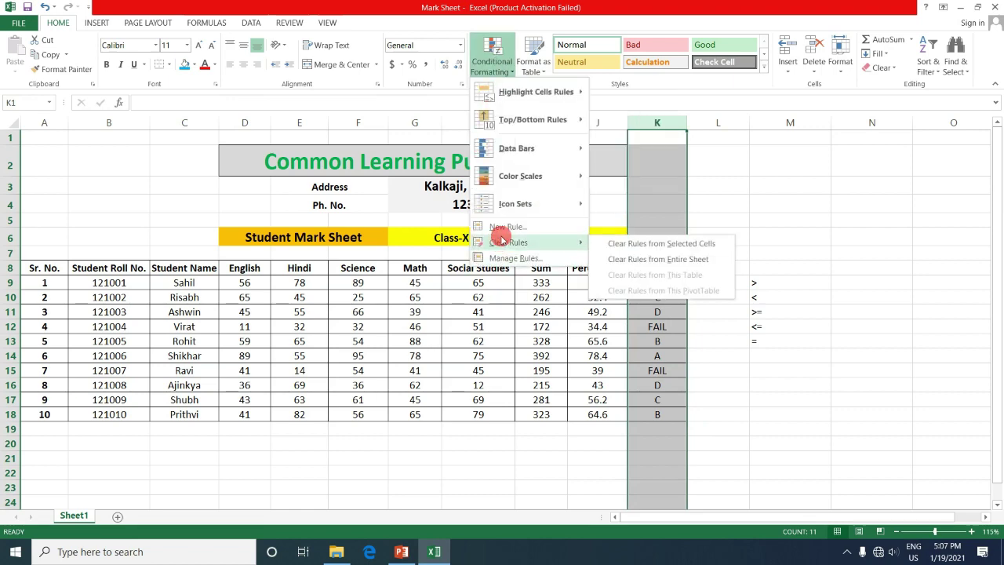
{"action": "left_click", "coordinate": [508, 228]}
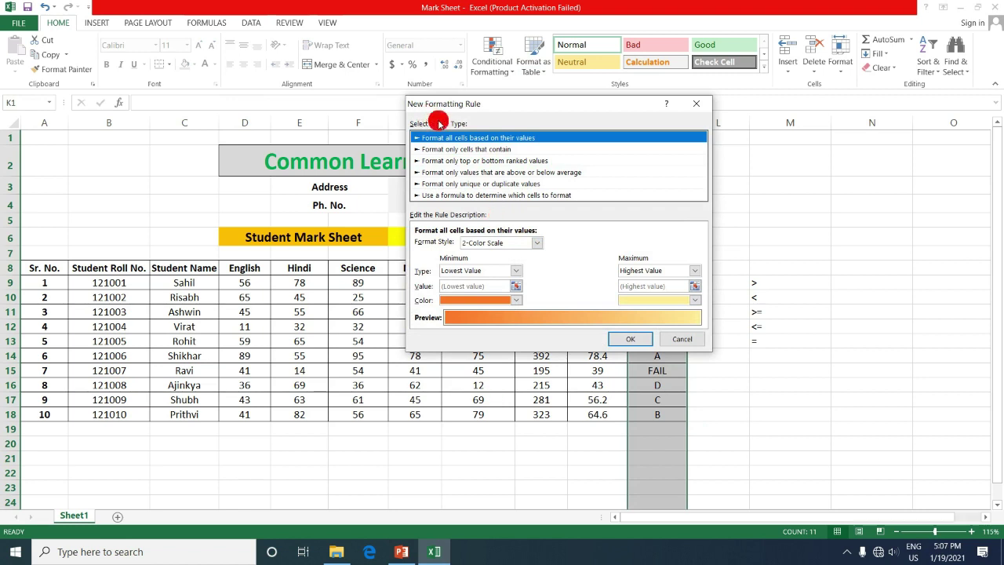
{"action": "left_click", "coordinate": [511, 149]}
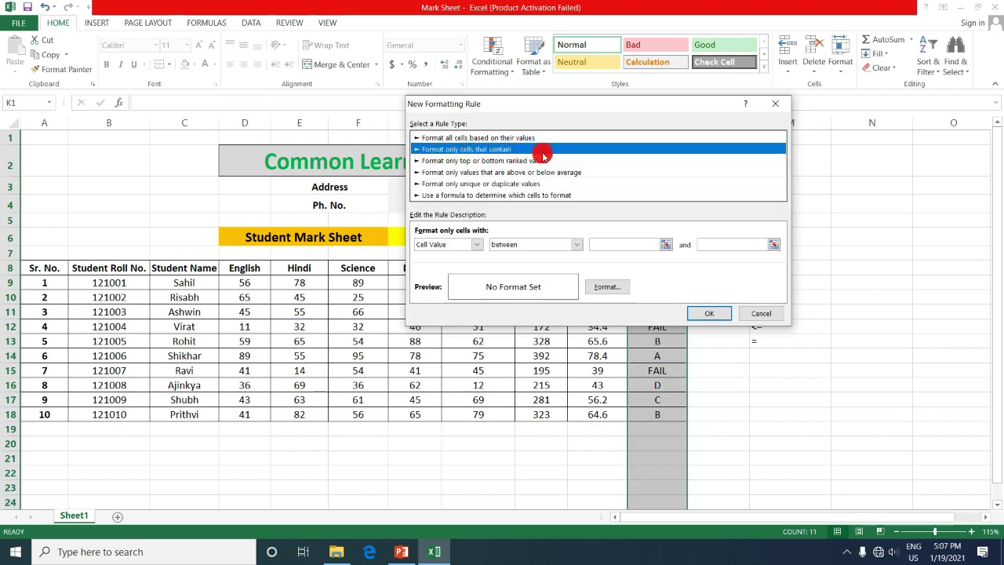
Set the rule condition to Specific Text containing FAIL
{"action": "left_click", "coordinate": [476, 244]}
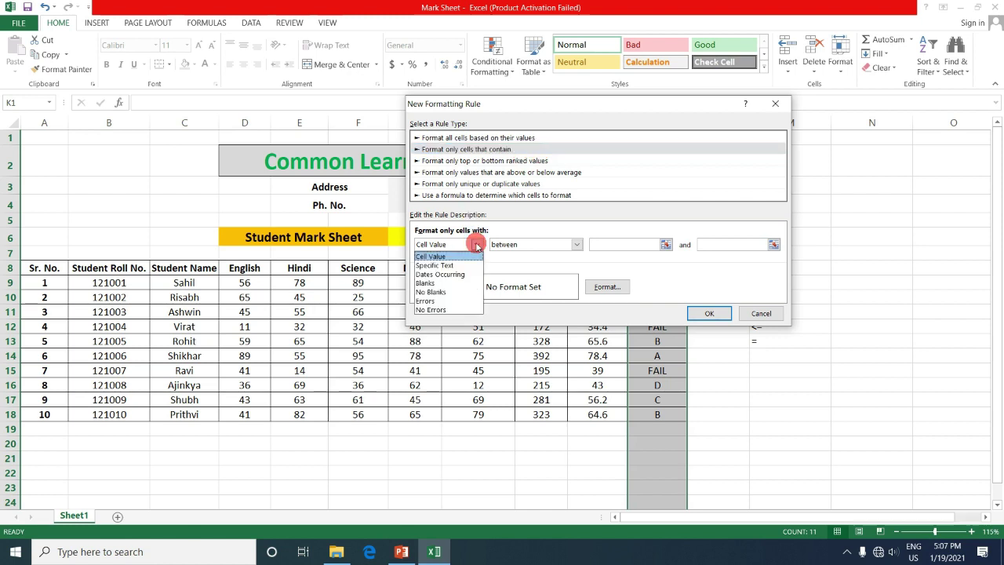
{"action": "left_click", "coordinate": [438, 266]}
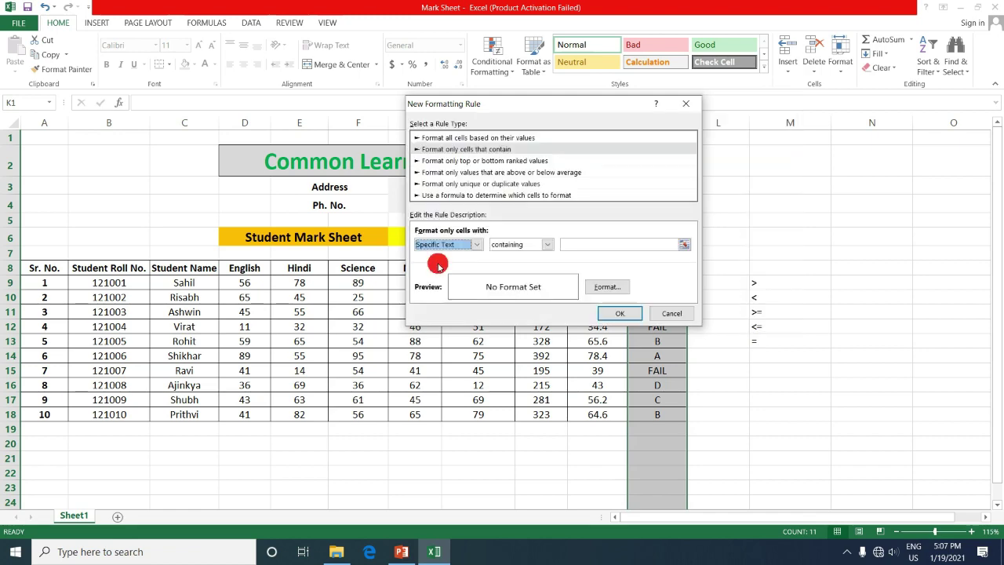
{"action": "left_click", "coordinate": [599, 243]}
{"action": "left_click_drag", "start_coordinate": [597, 104], "coordinate": [415, 102]}
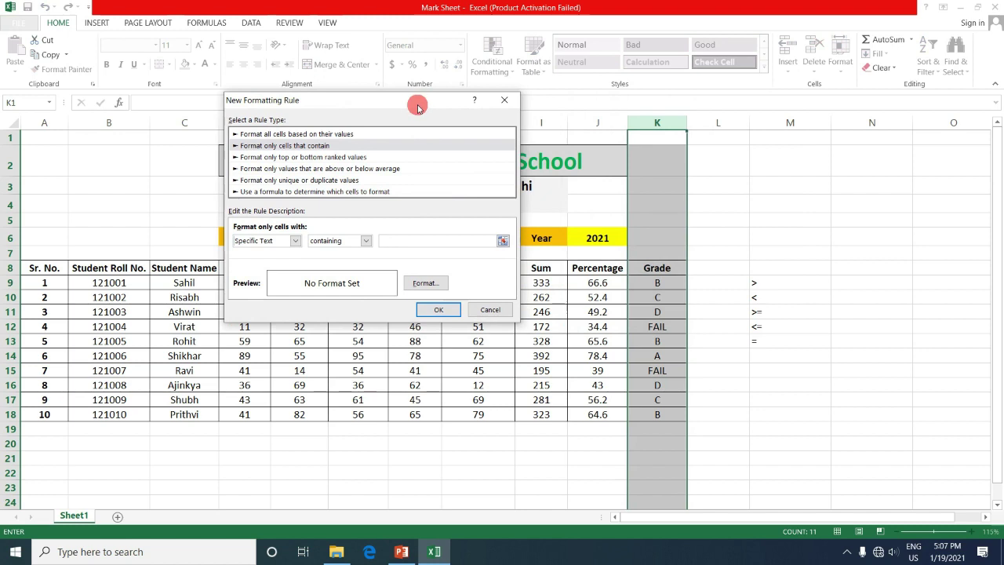
{"action": "left_click", "coordinate": [442, 249]}
{"action": "left_click", "coordinate": [442, 249]}
{"action": "type", "text": "FAIL"}
Set the rule's format to a bold font style with an outline border
{"action": "left_click", "coordinate": [424, 282]}
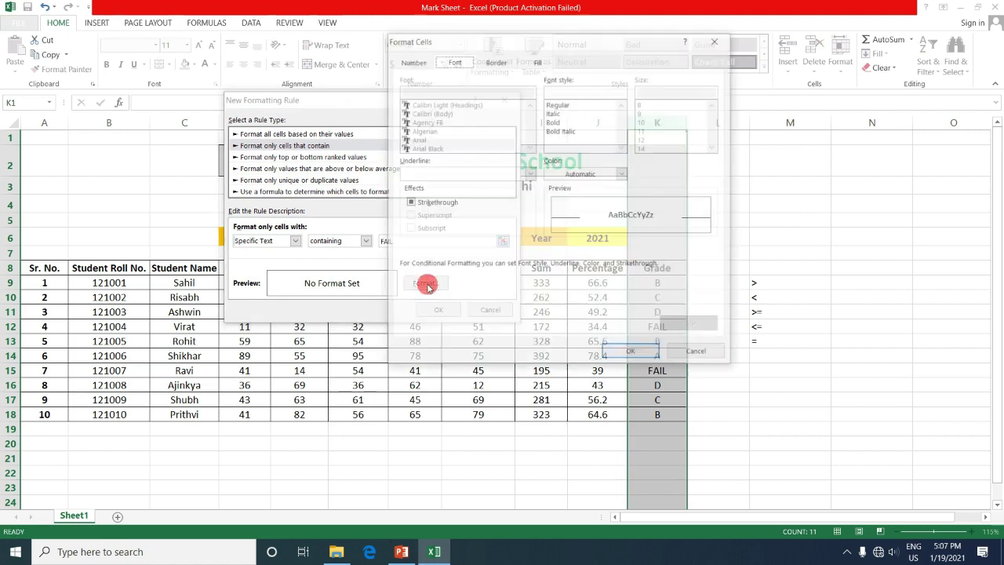
{"action": "left_click", "coordinate": [561, 122]}
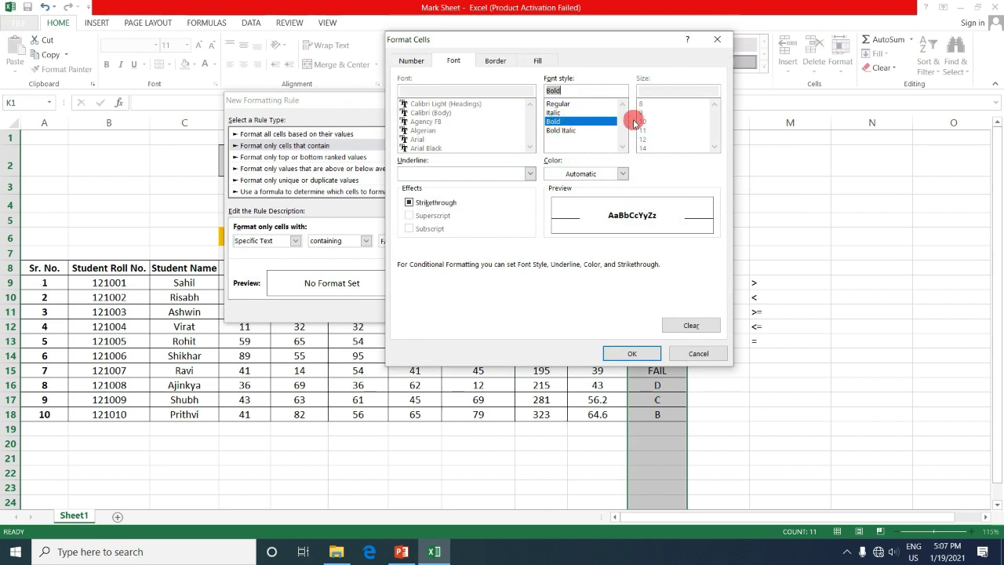
{"action": "left_click", "coordinate": [497, 61]}
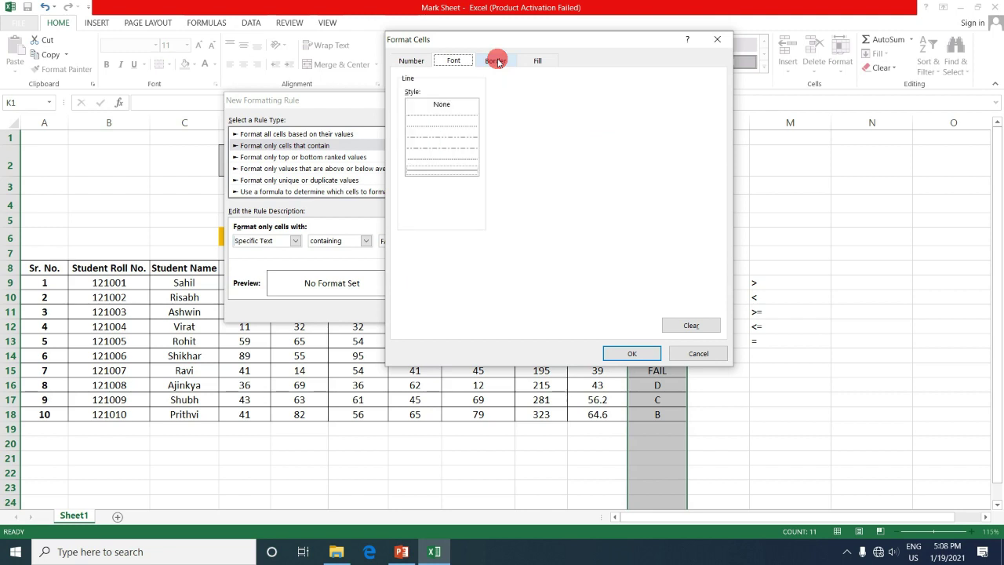
{"action": "left_click", "coordinate": [585, 100]}
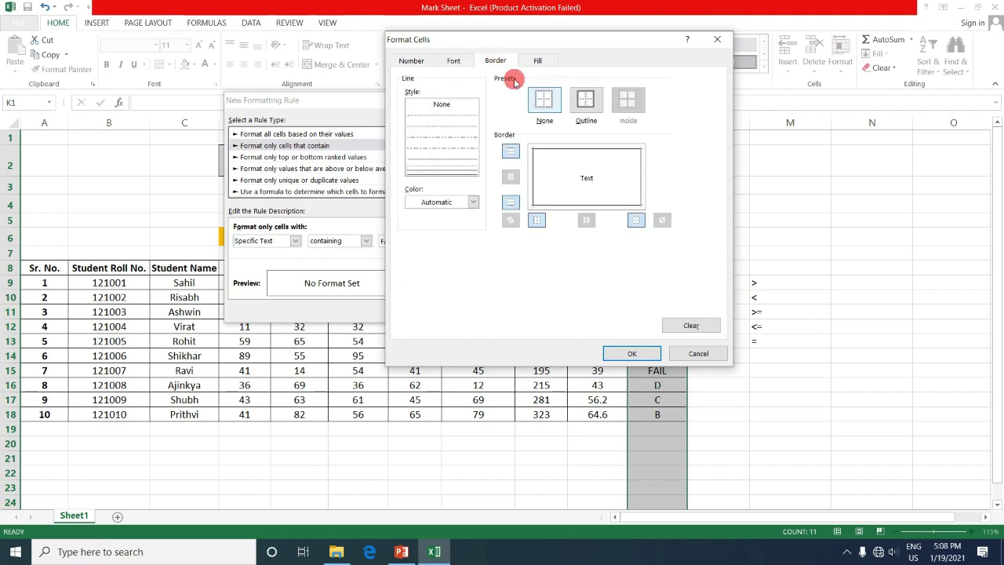
Add a red background fill to the rule's format and apply the rule to the Grade column
{"action": "left_click", "coordinate": [536, 60]}
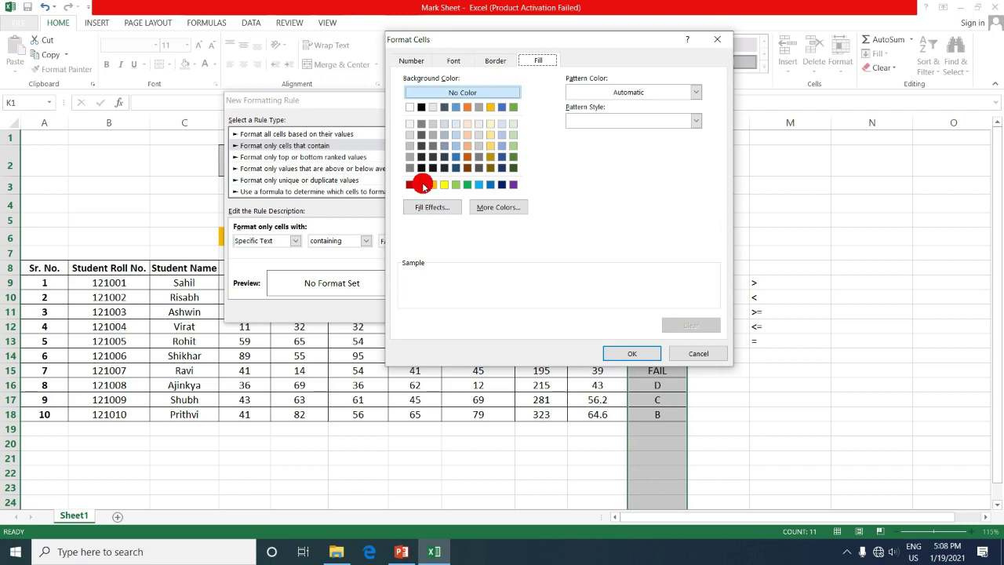
{"action": "left_click", "coordinate": [425, 187]}
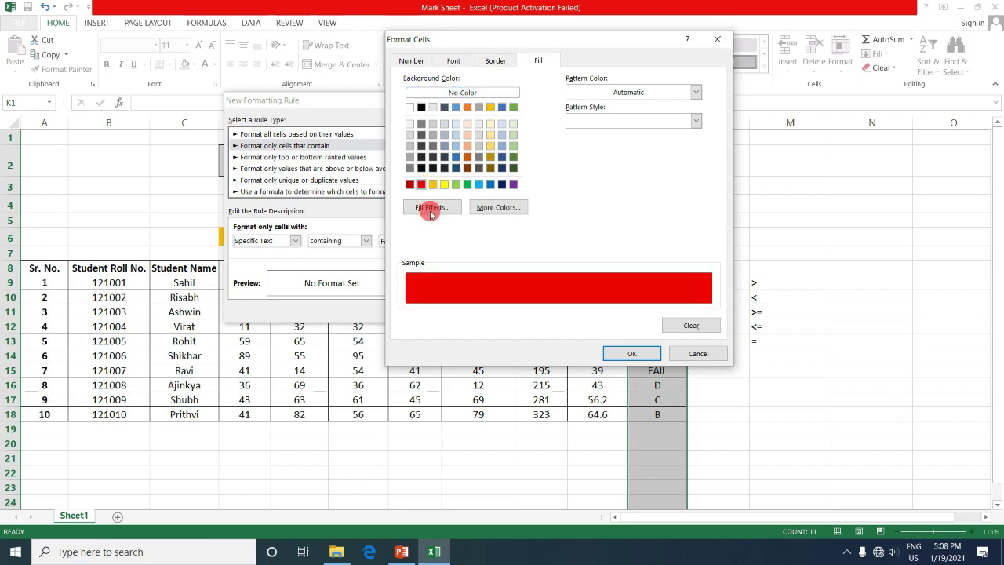
{"action": "left_click", "coordinate": [631, 353]}
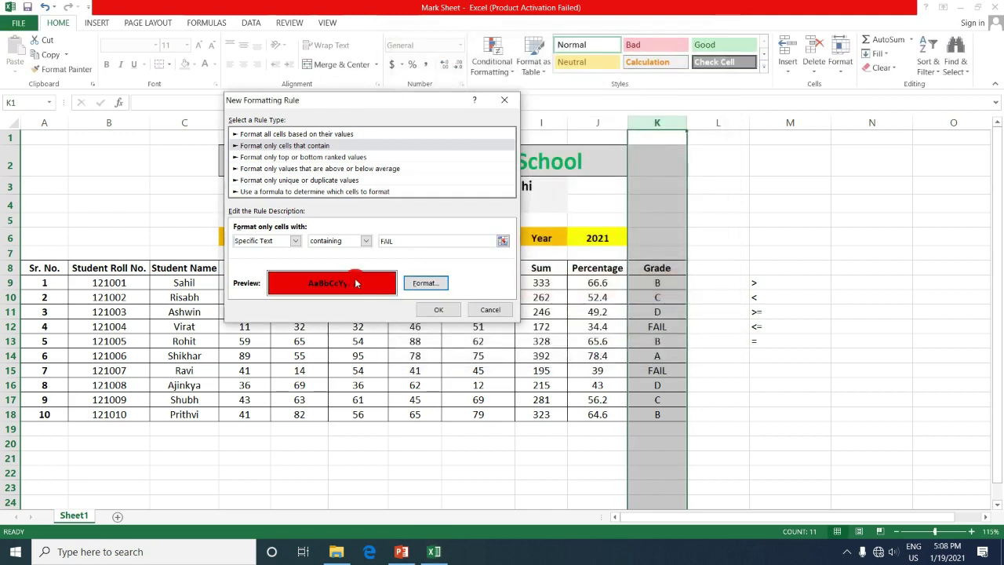
{"action": "left_click", "coordinate": [436, 311]}
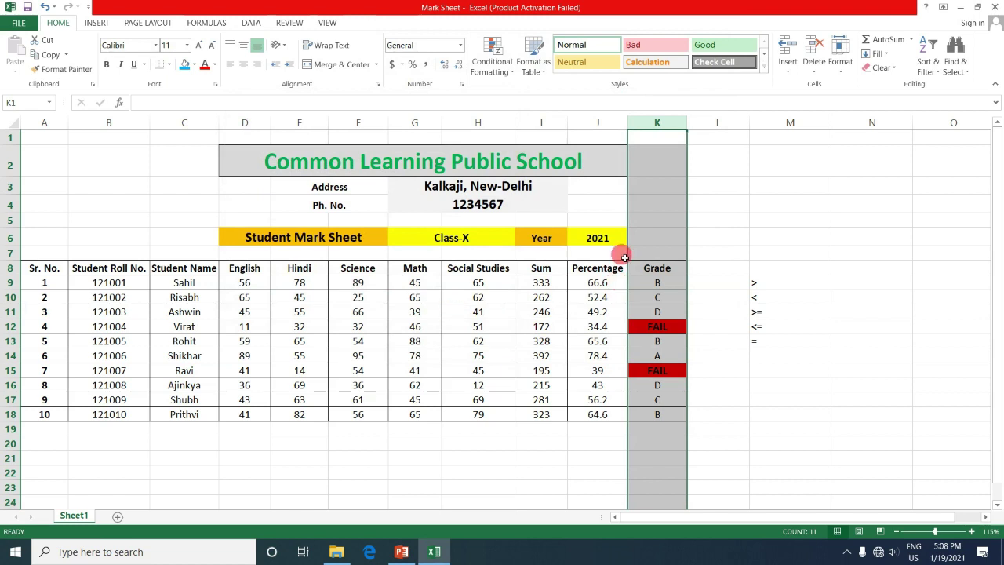
{"action": "left_click", "coordinate": [659, 329]}
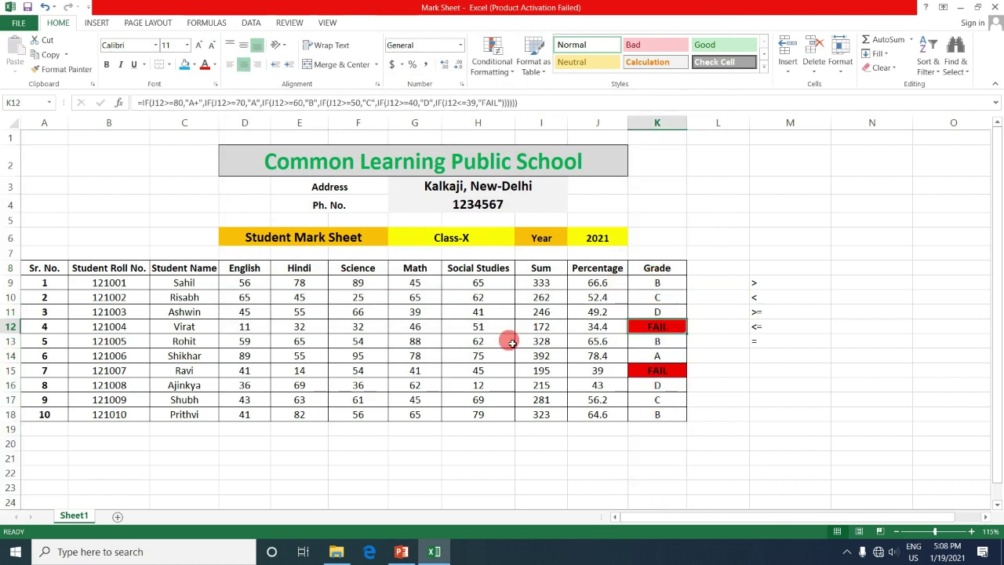
{"action": "left_click", "coordinate": [660, 343]}
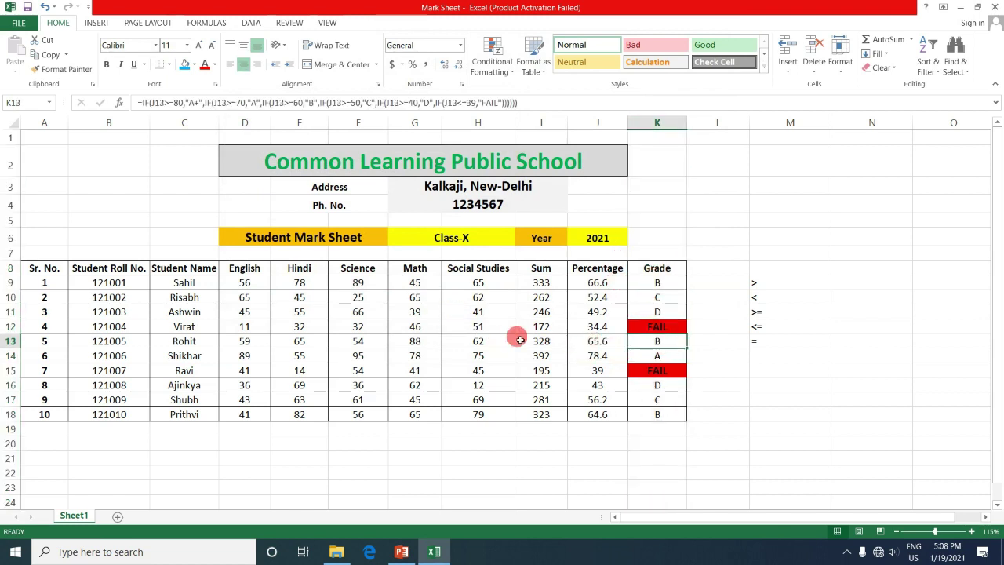